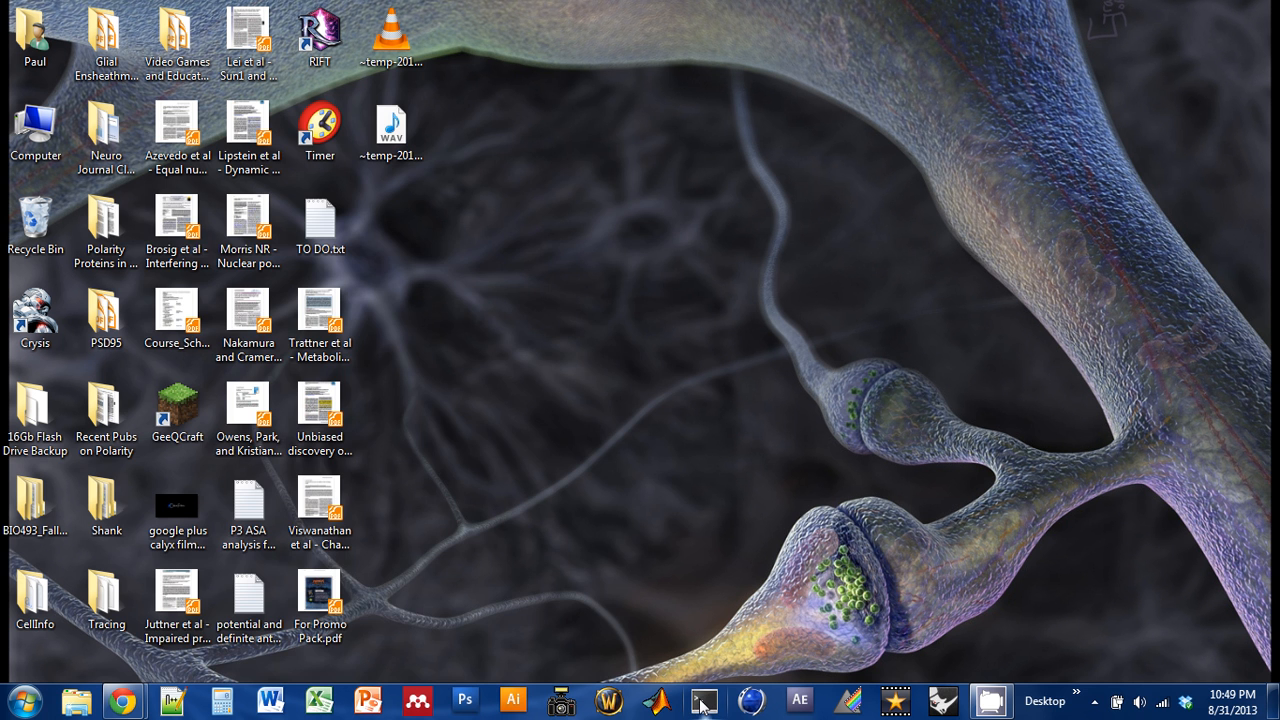
Open a Cygwin bash terminal window and place it near the middle of the desktop.
click(703, 703)
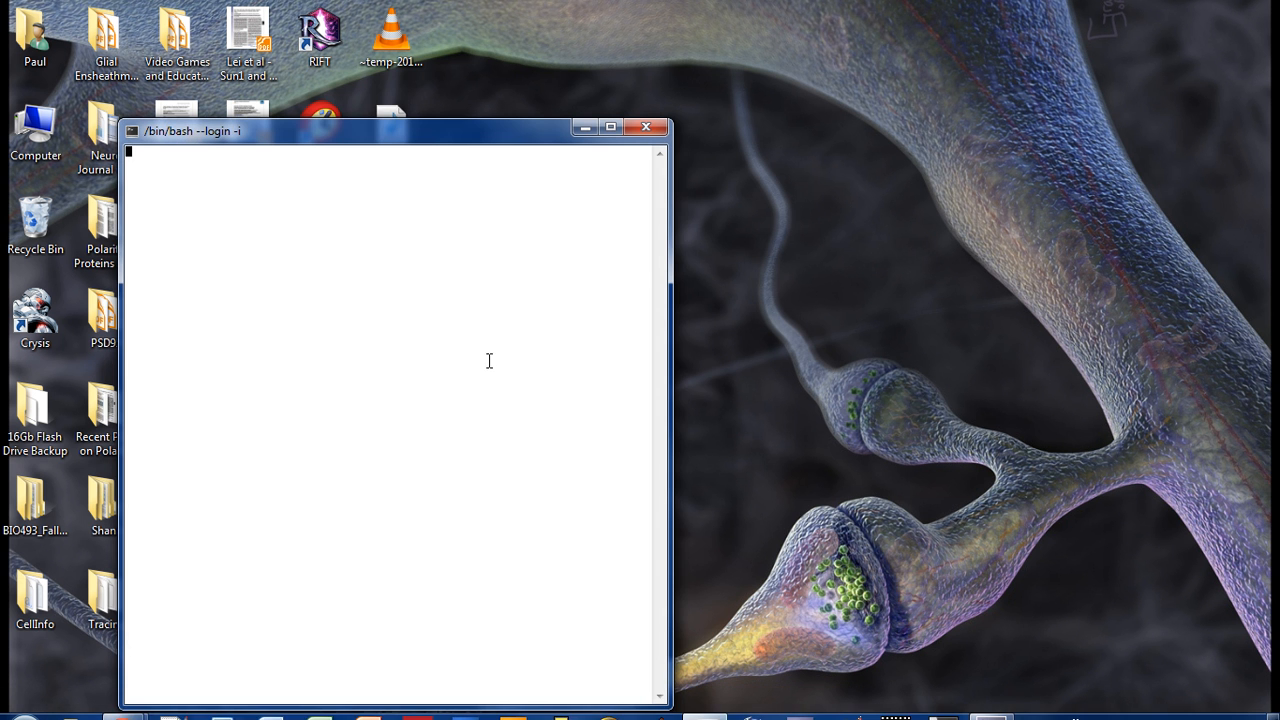
drag(437, 143, 605, 93)
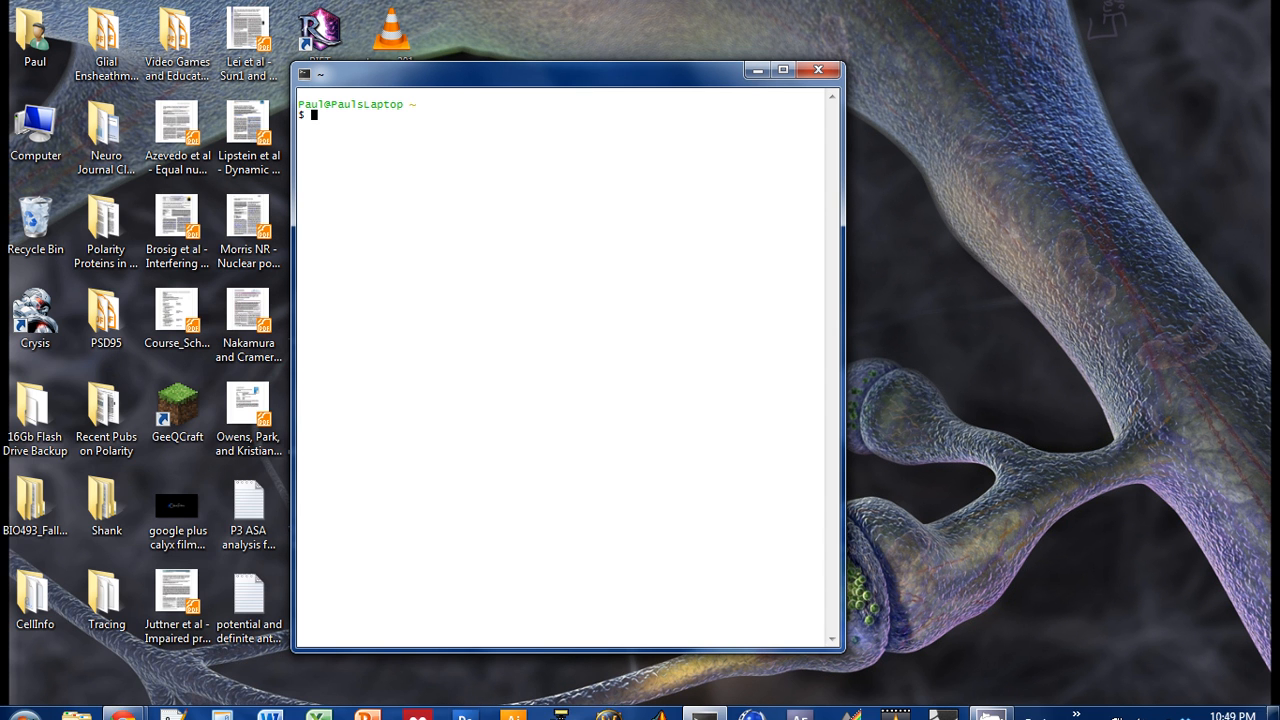
Look up the Cygwin folder among the installed programs to see which shells it offers.
click(35, 707)
click(69, 615)
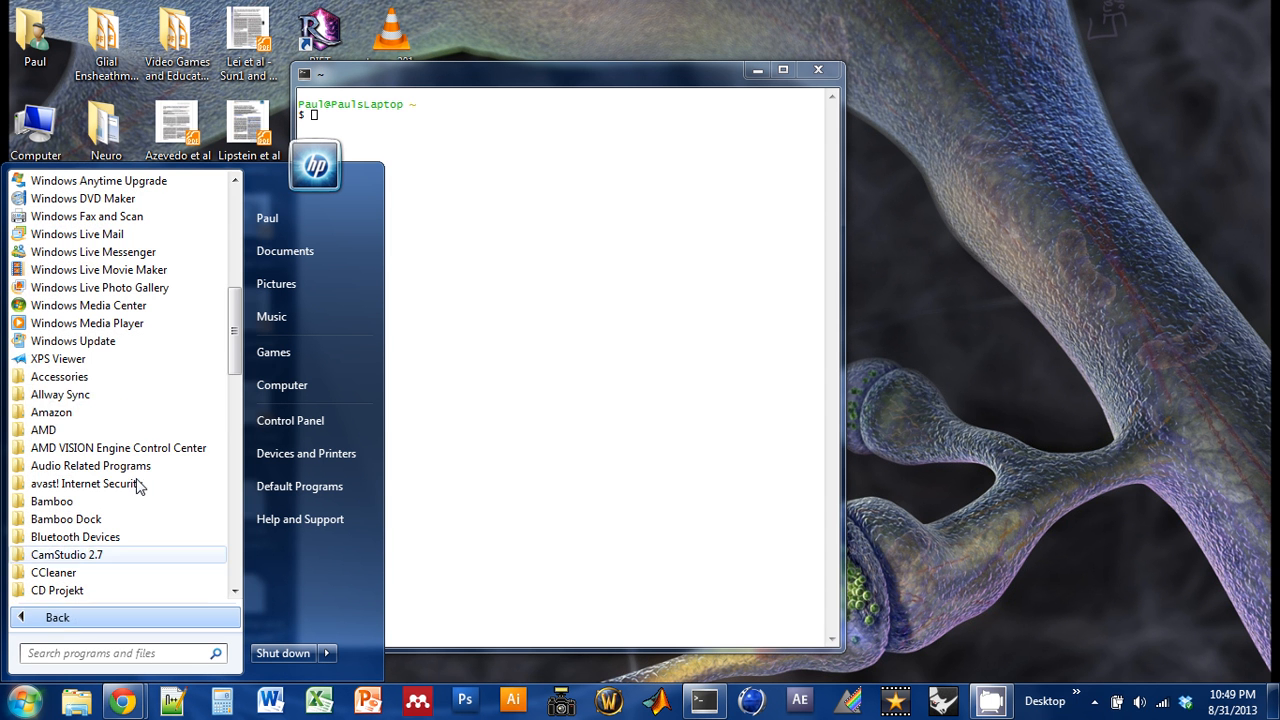
drag(232, 357, 238, 403)
click(110, 450)
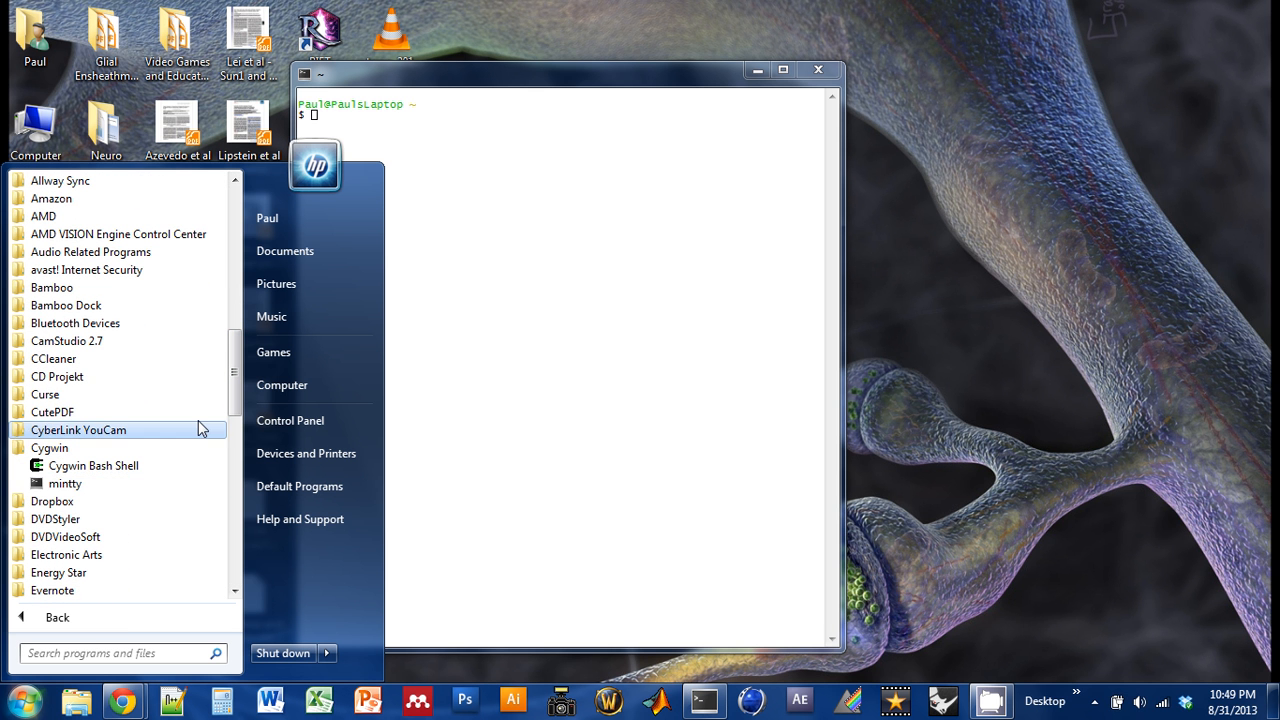
Return to the terminal and run the imod command to start 3dmod.
click(714, 320)
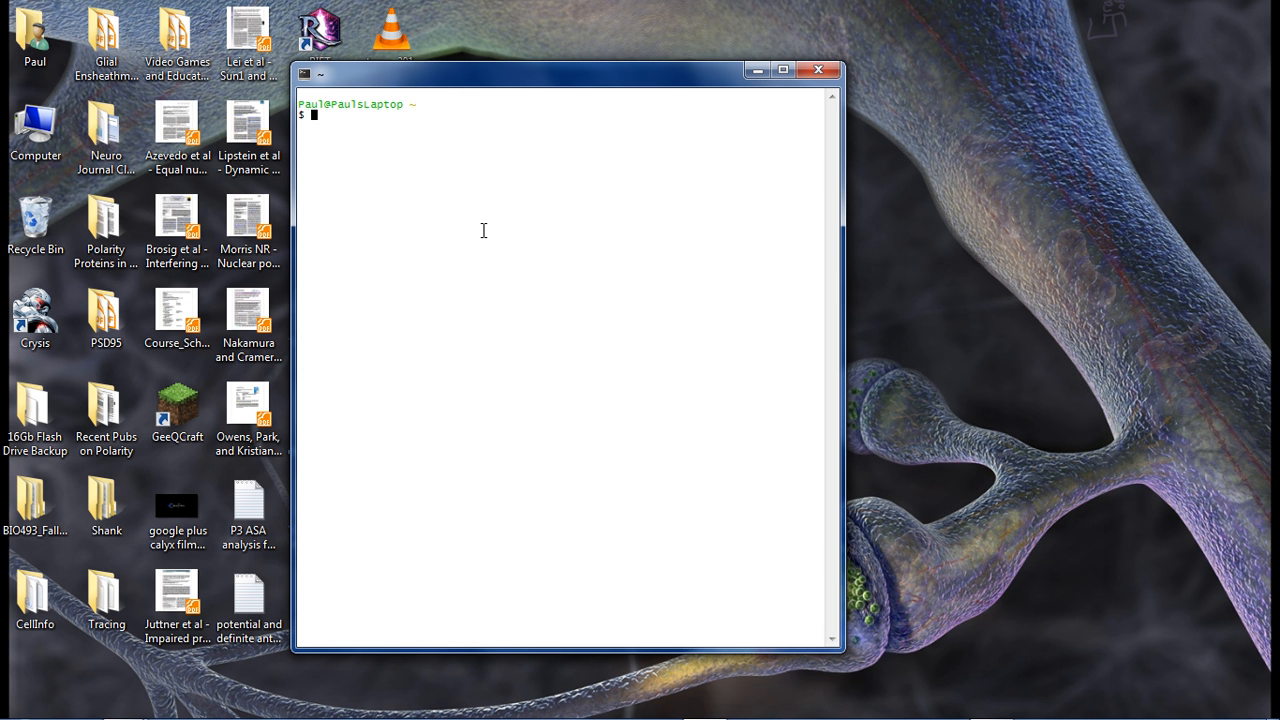
text(imod)
key(Return)
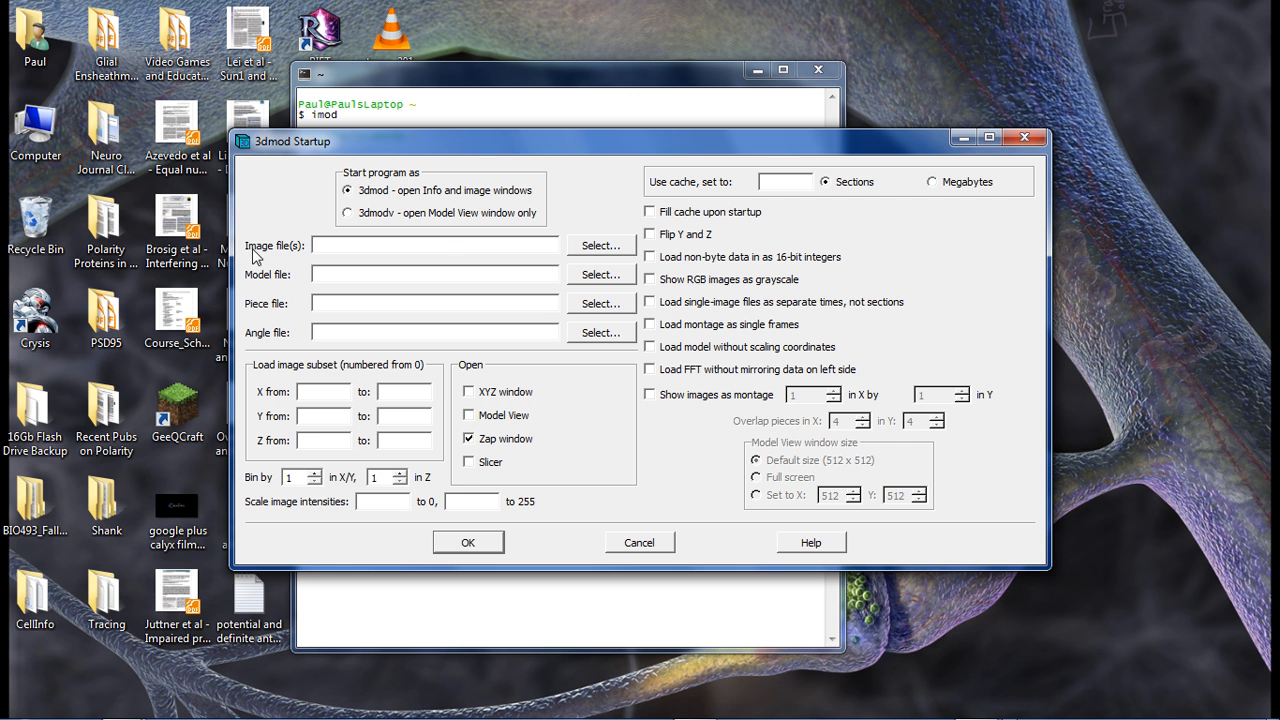
Choose p2_cells_BIO493_Fall2013.mrc from the IMOD folder inside BIO493_Fall_2013 on the desktop as the image file.
click(604, 249)
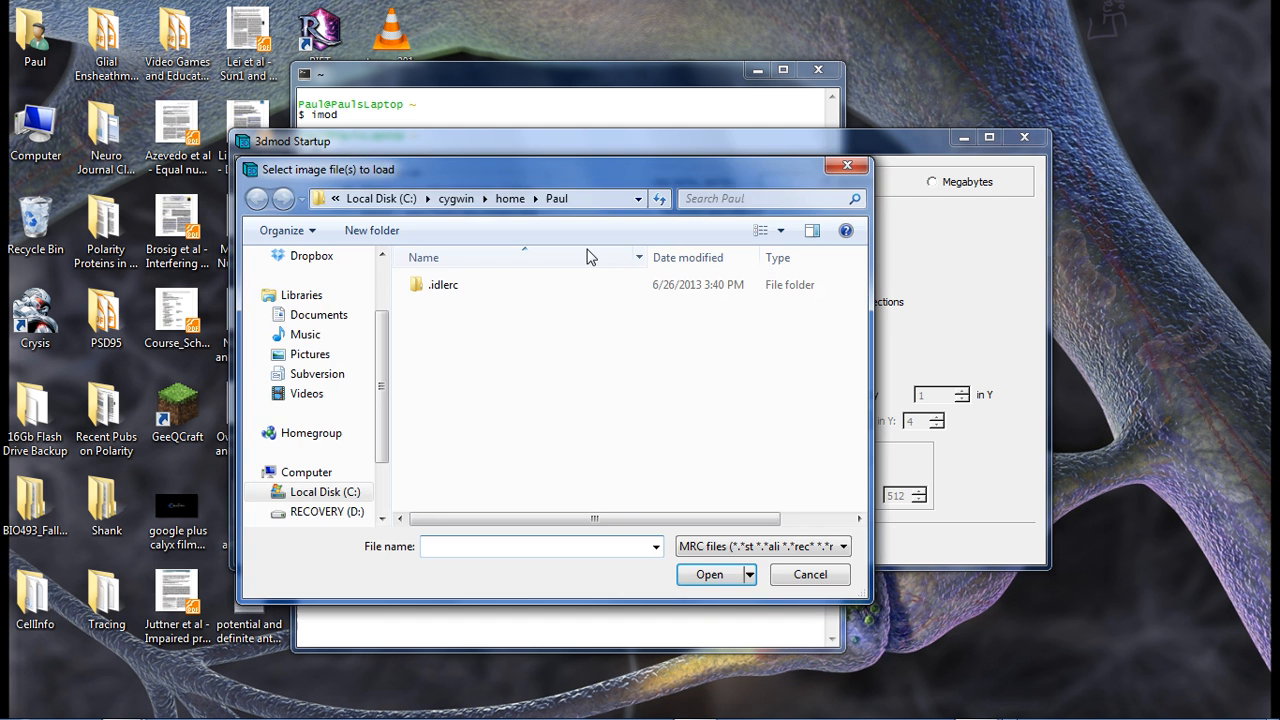
click(380, 280)
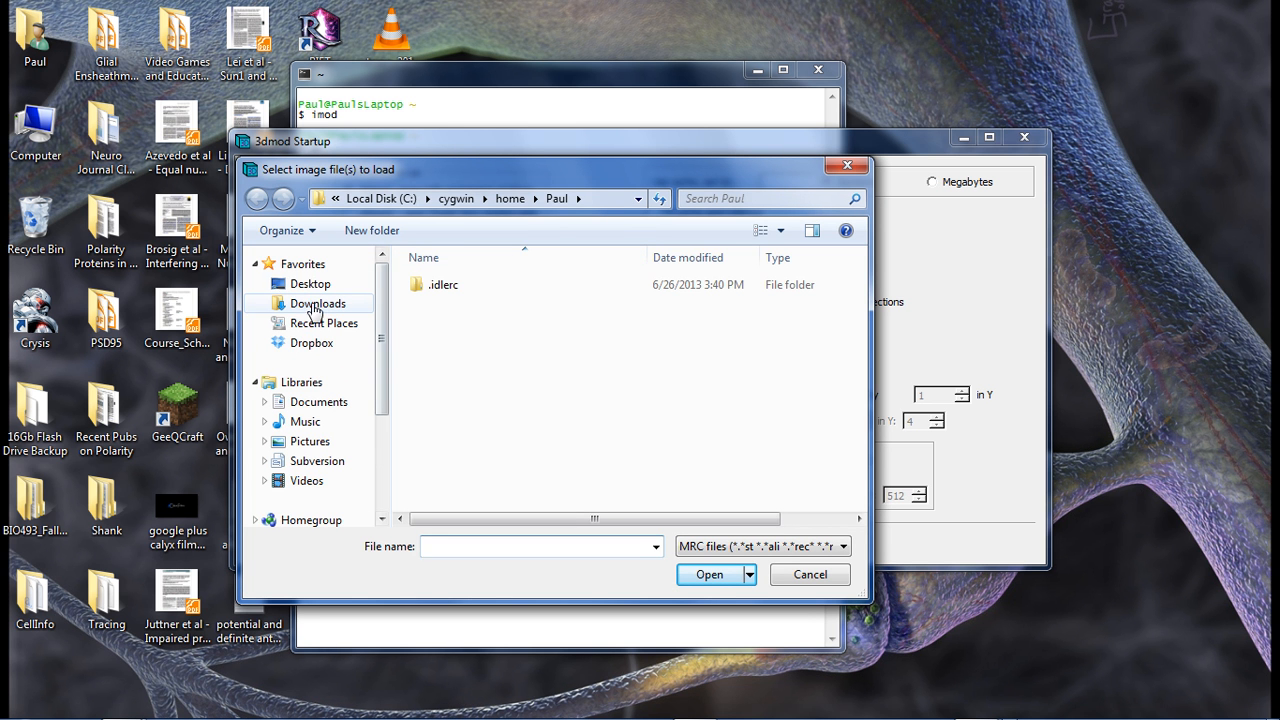
click(310, 285)
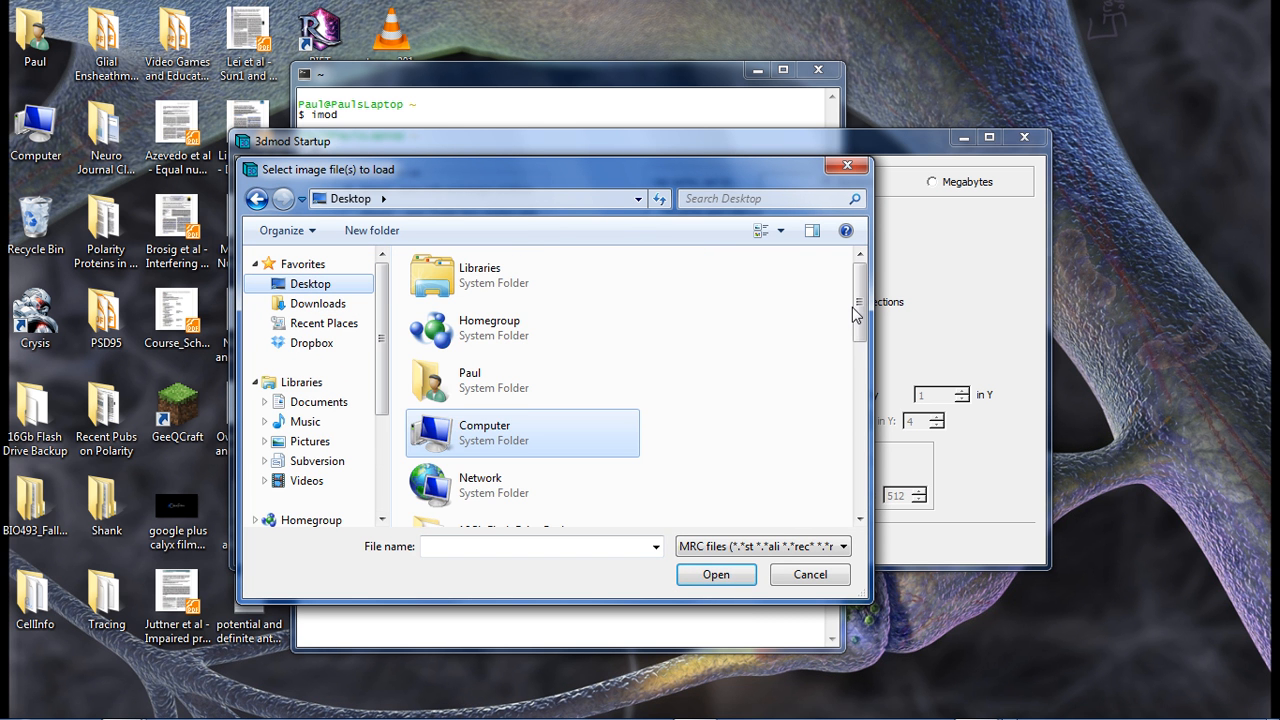
drag(860, 318, 860, 378)
click(495, 401)
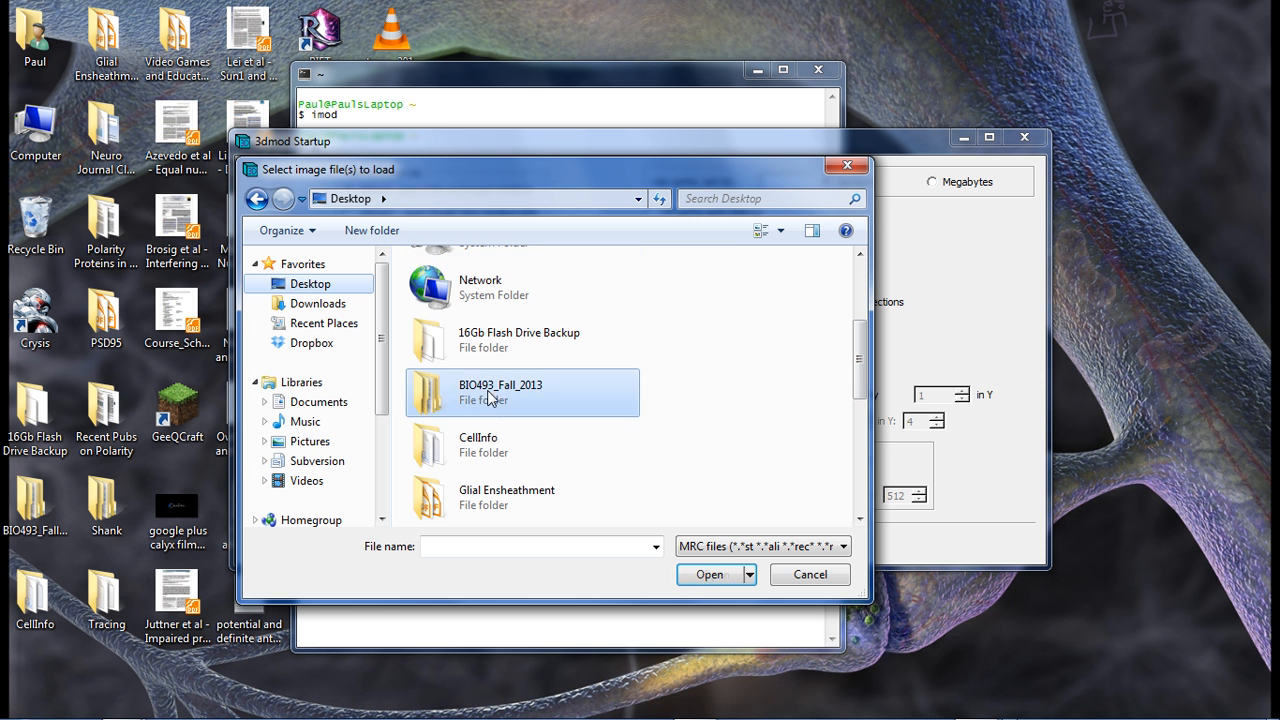
double_click(502, 400)
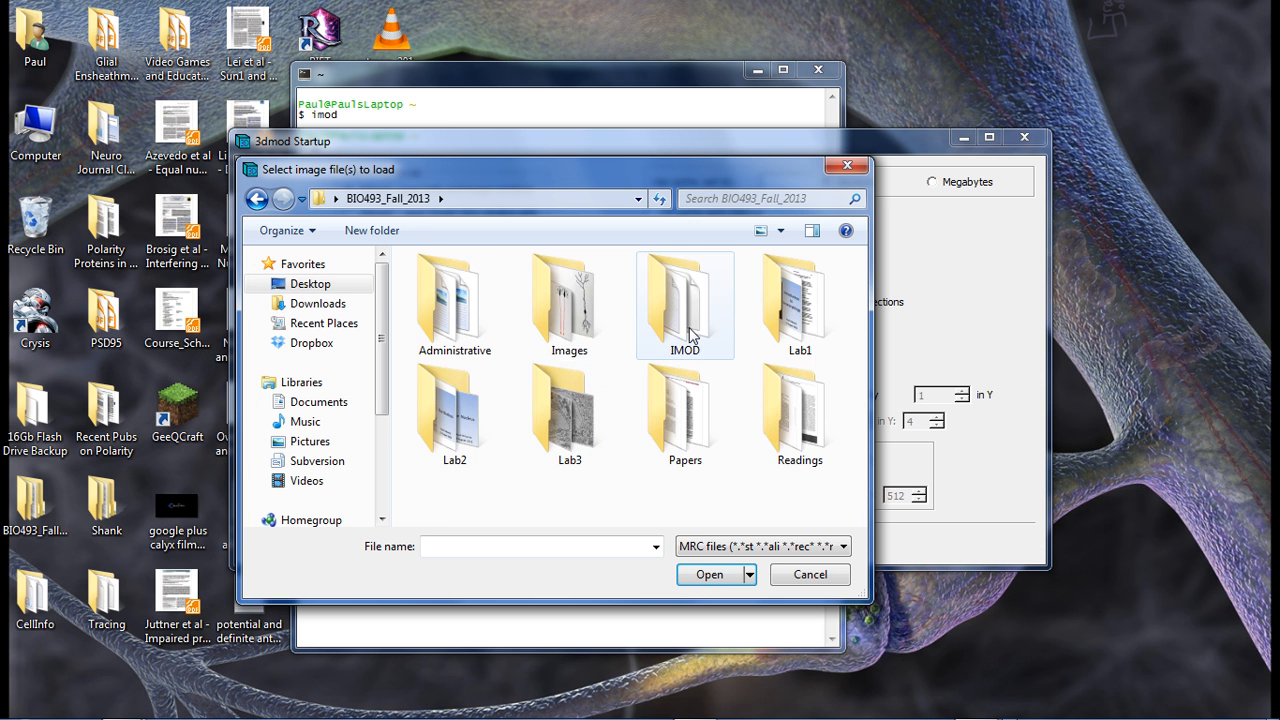
double_click(680, 320)
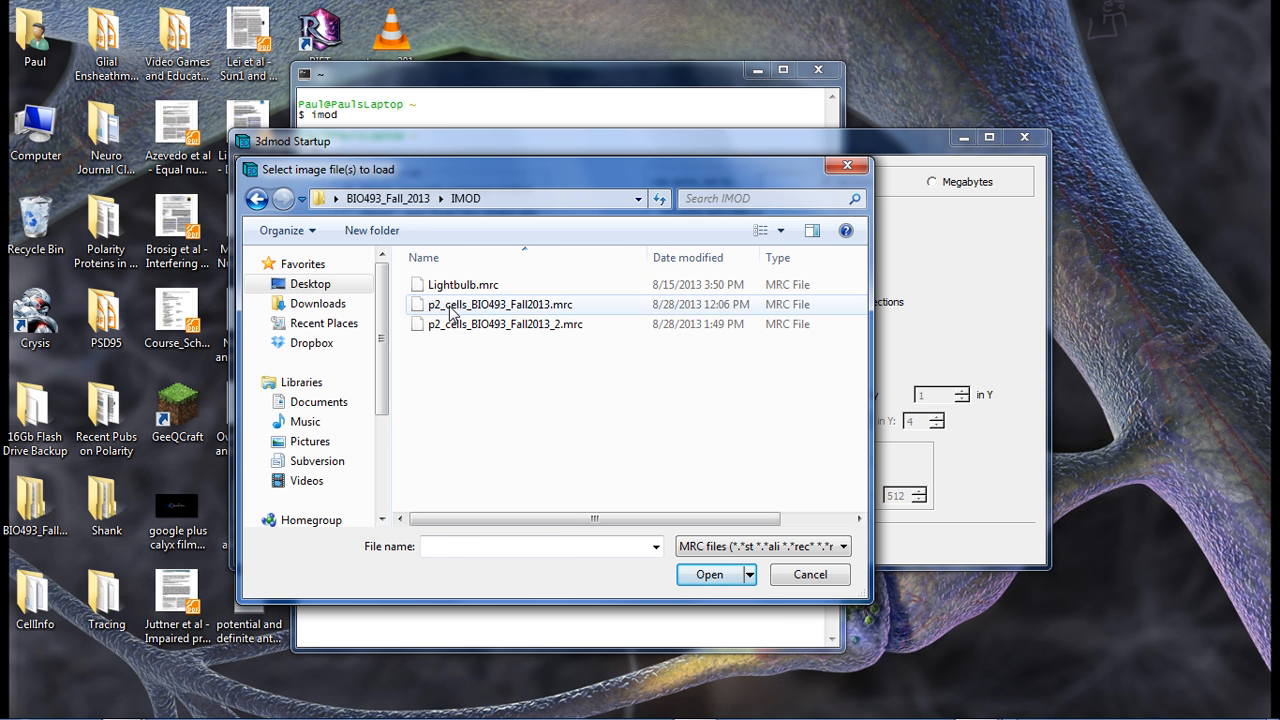
click(455, 314)
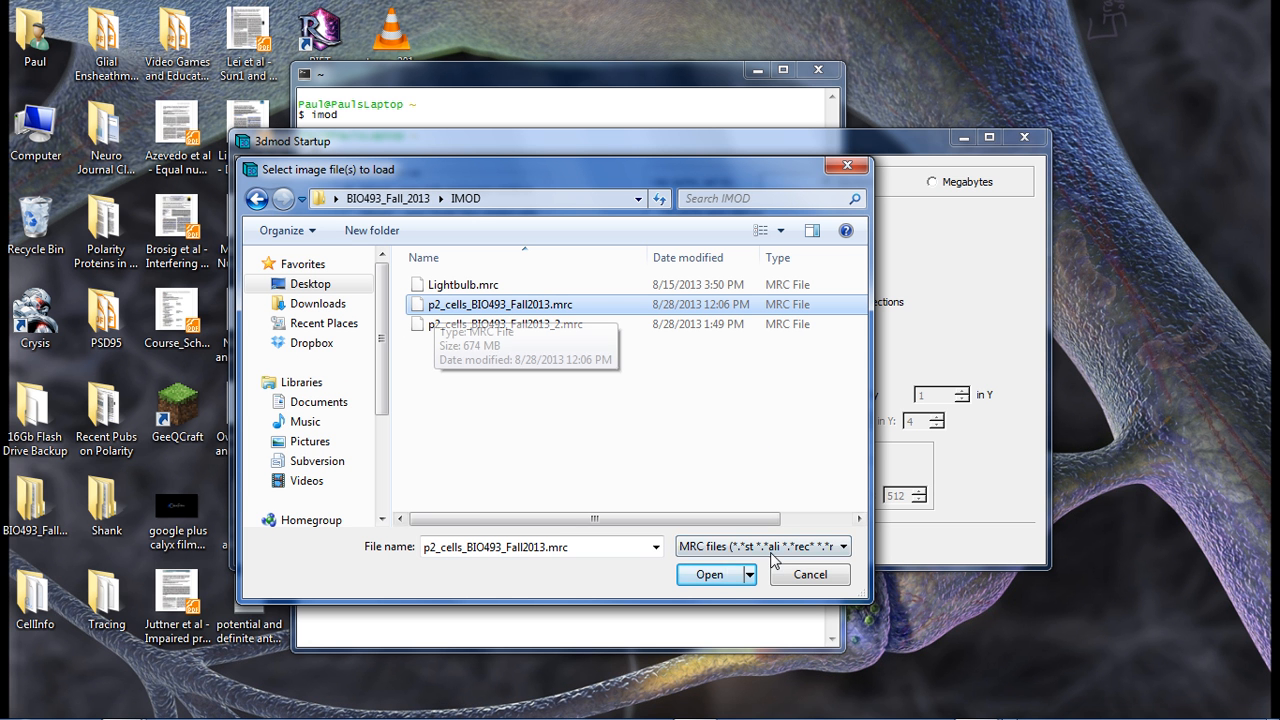
click(711, 575)
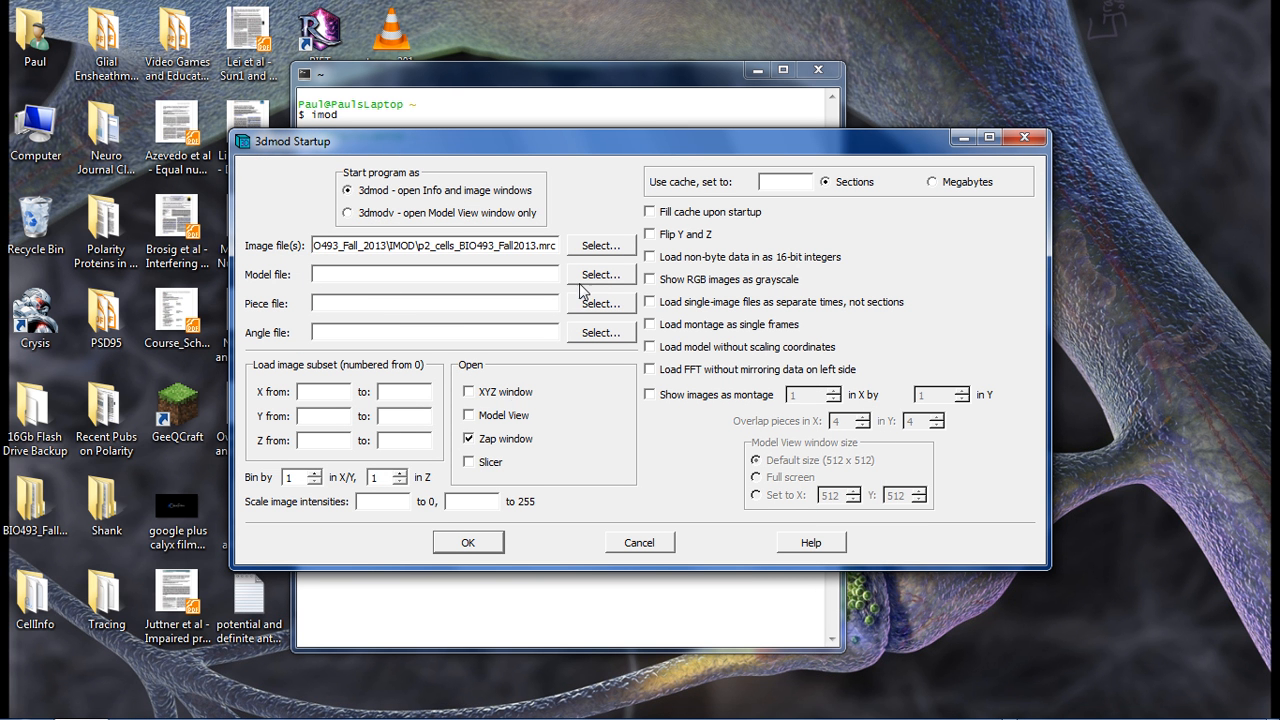
Enable the Model View window in addition to the Zap window and load the image stack.
click(469, 418)
click(475, 543)
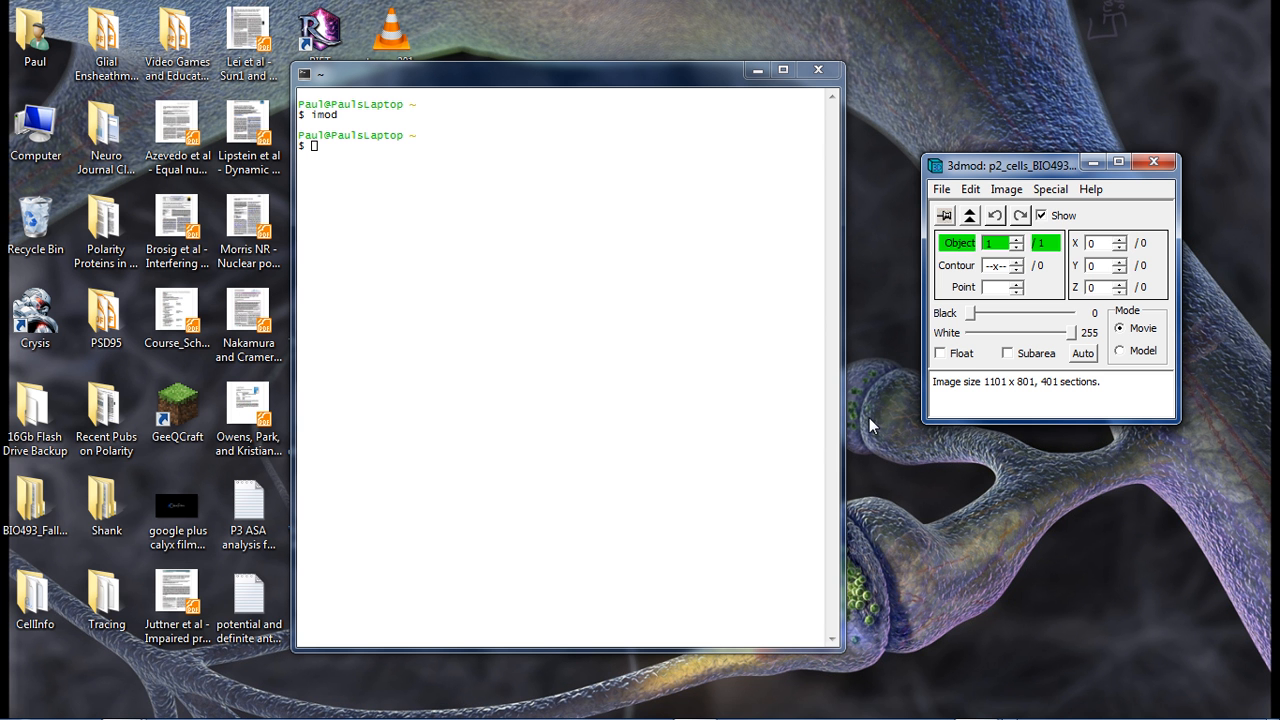
mouse_move(1009, 712)
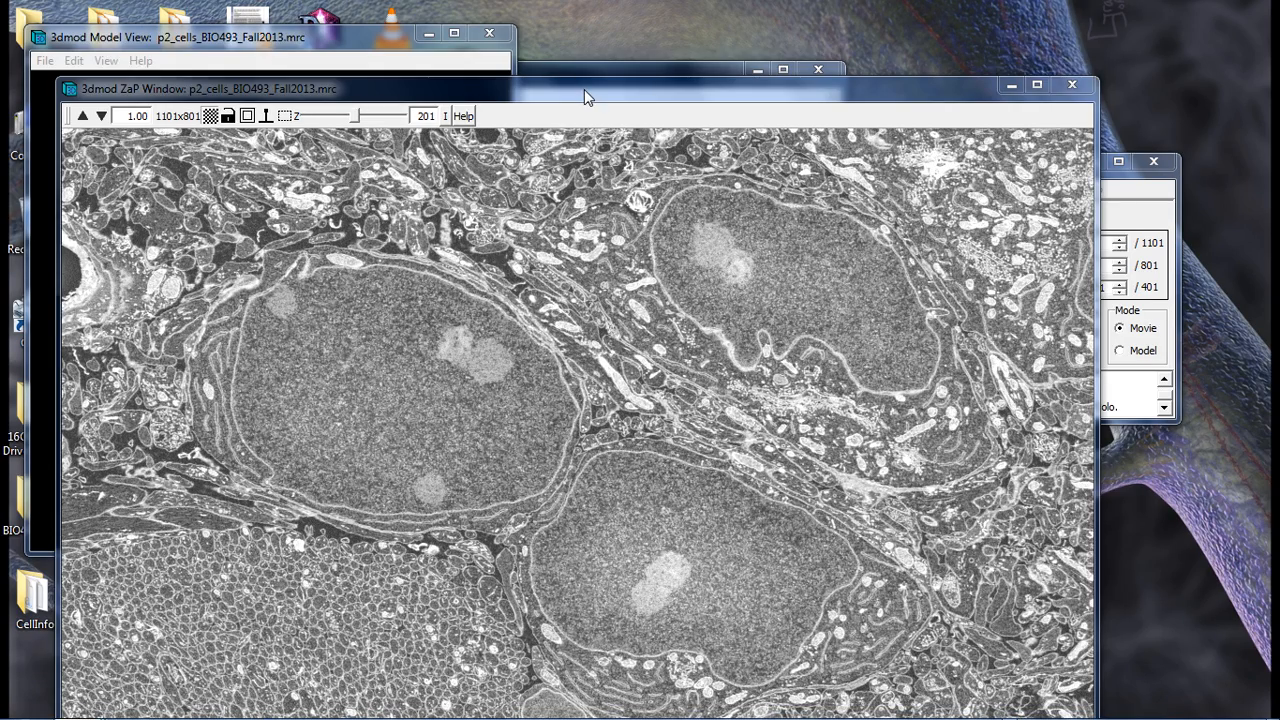
Maximize the ZaP window and invert the image's greyscale contrast.
drag(585, 89, 606, 55)
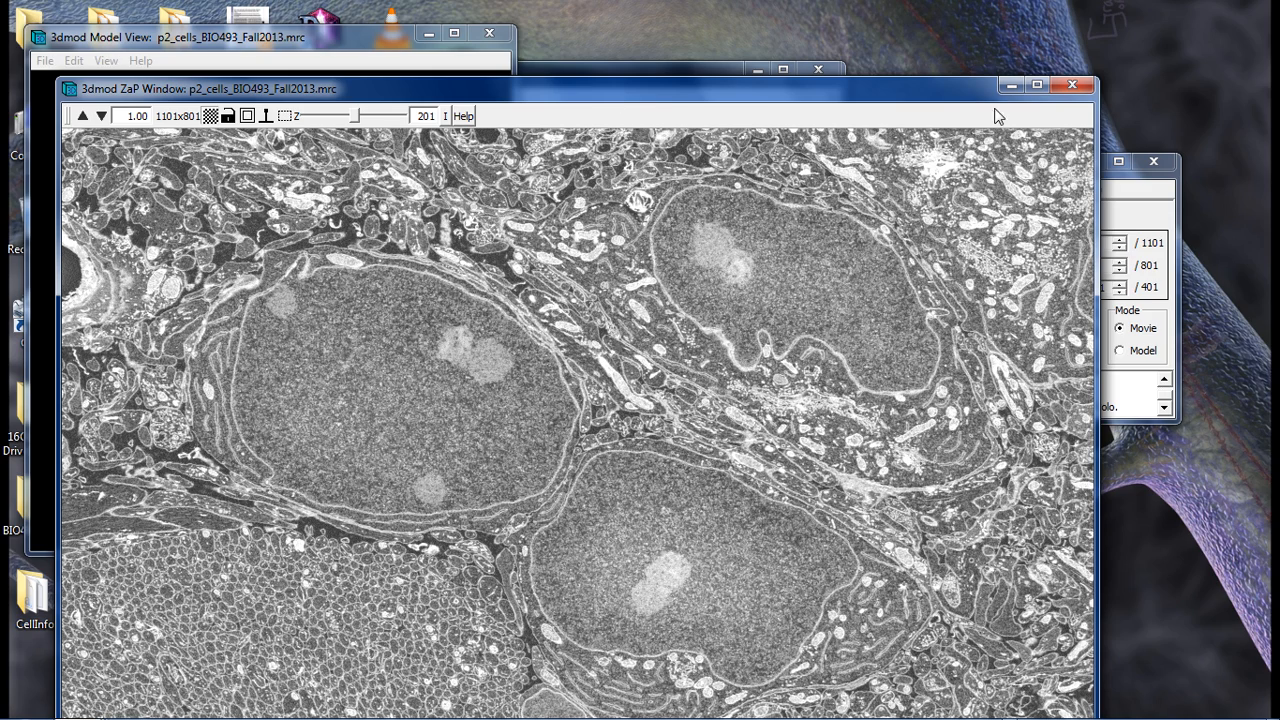
click(1030, 88)
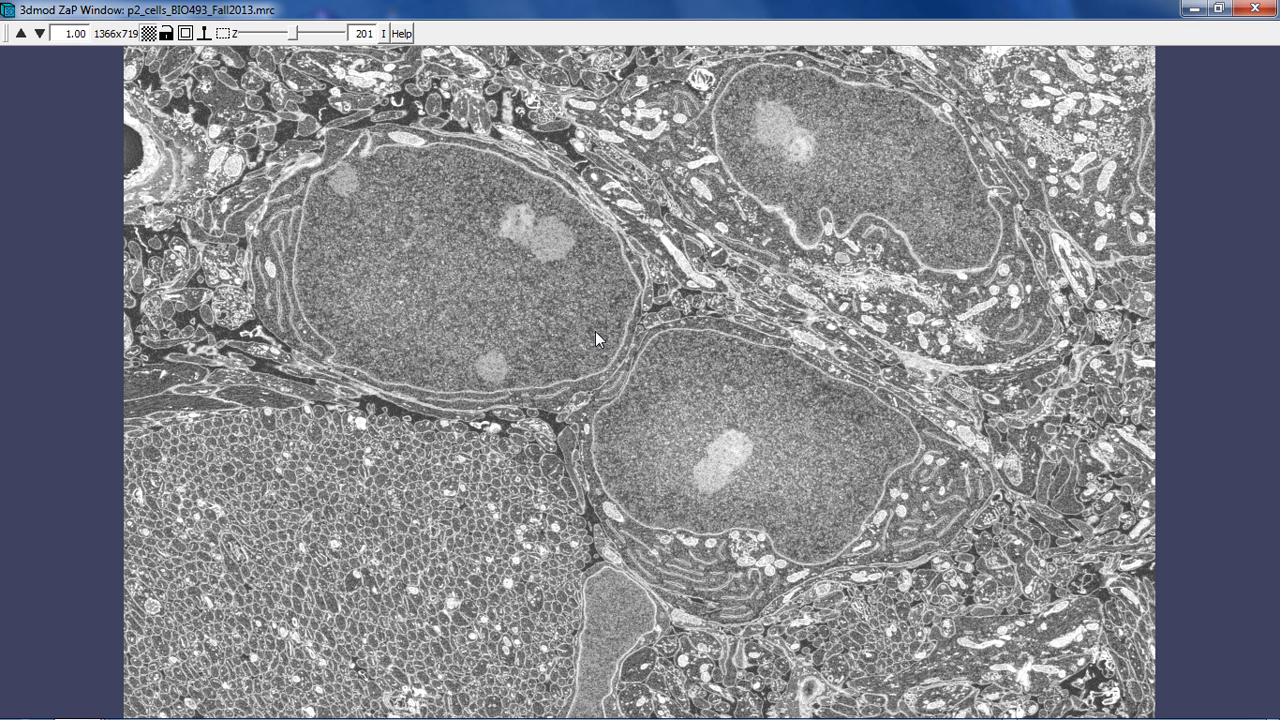
key(F11)
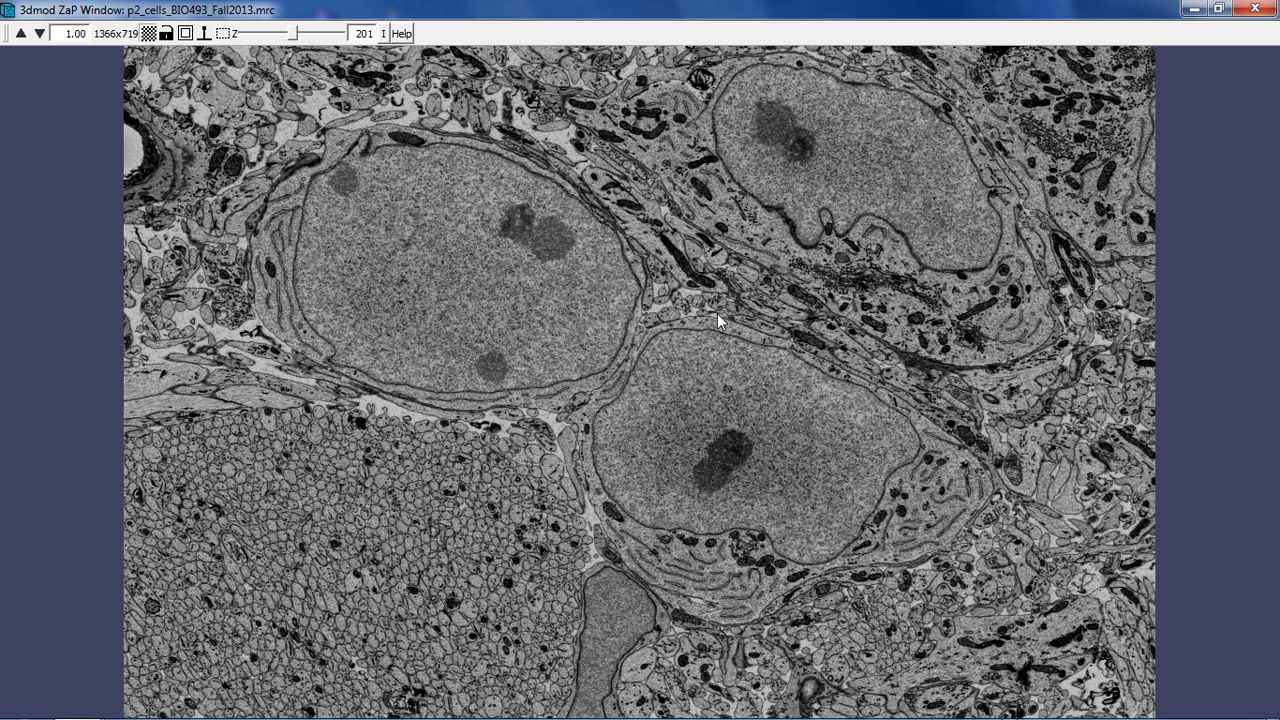
Bring up the 3dmod information window, auto-adjust the black and white levels, and switch to Model mode.
key(alt+Tab)
key(alt+Tab)
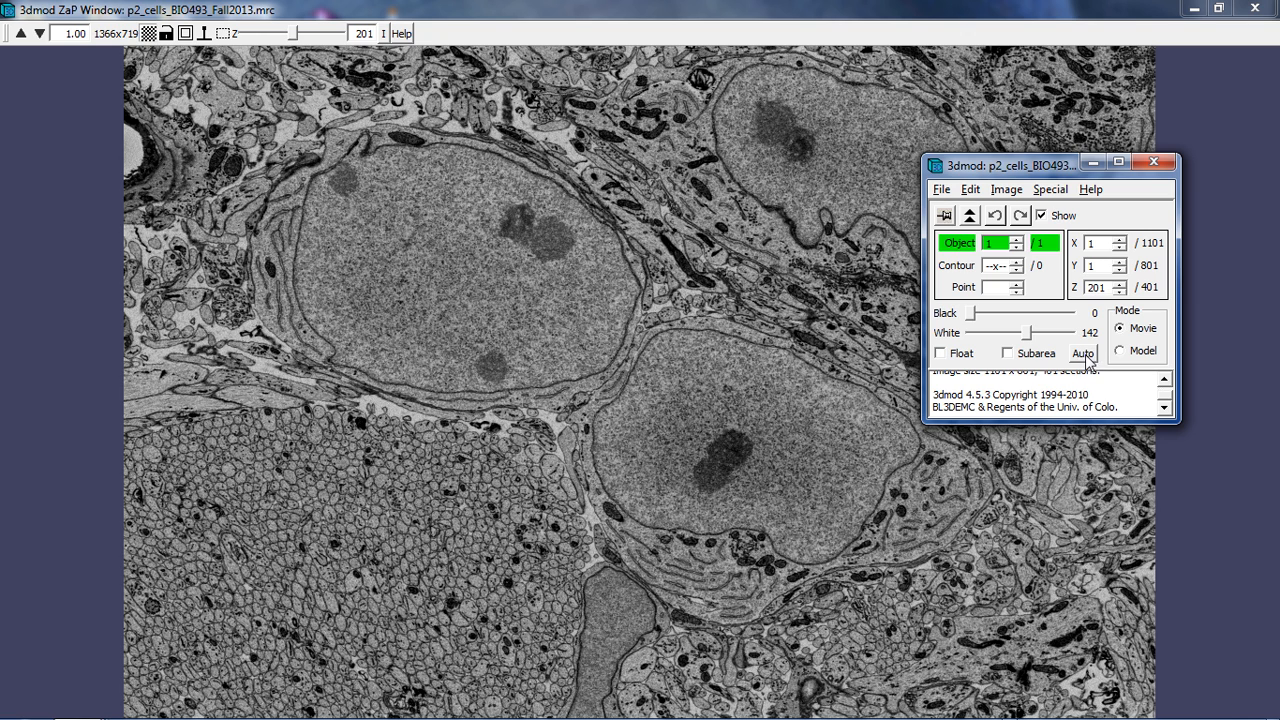
click(1084, 356)
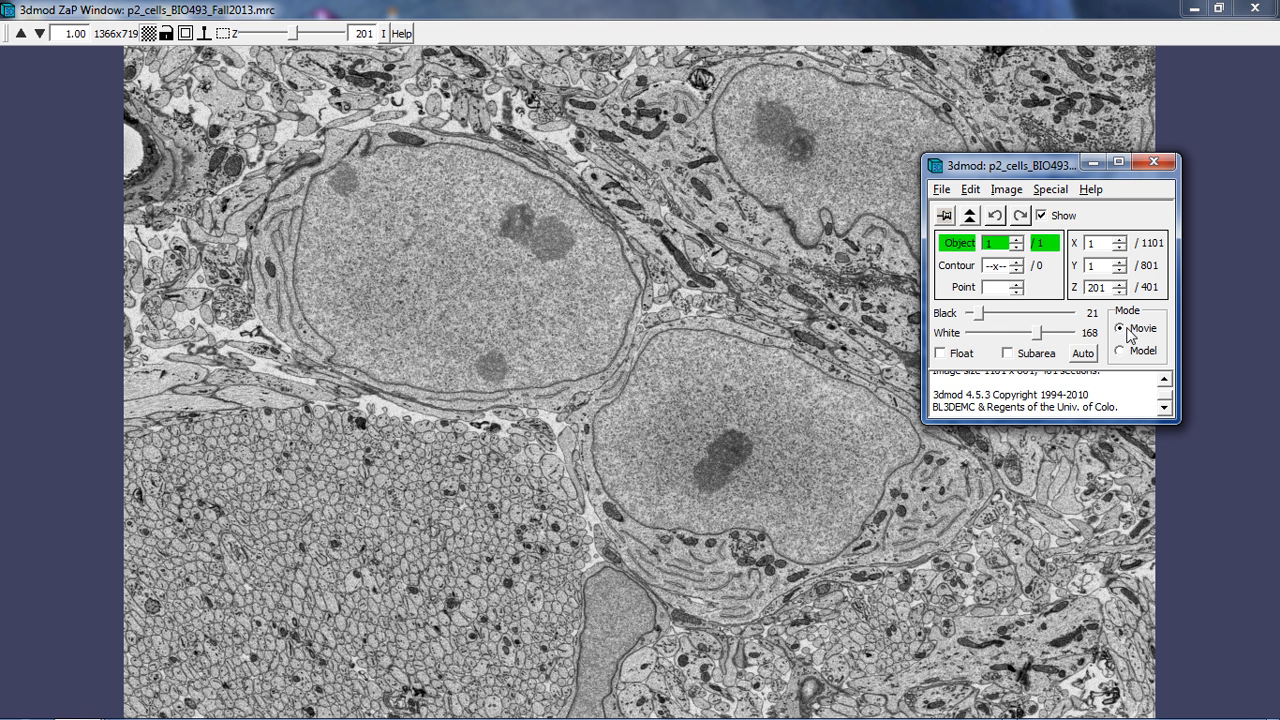
click(1120, 352)
Open the type settings of object 1 and name the object p2_c20_nucleus.
click(969, 190)
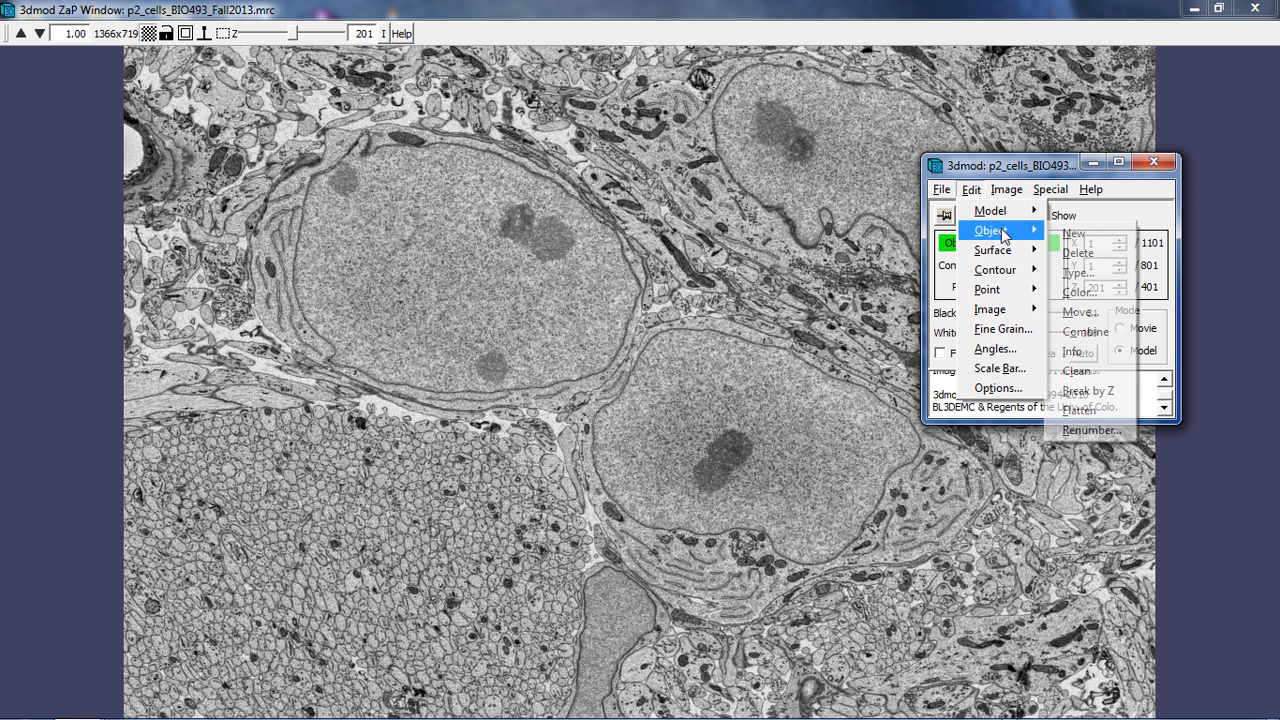
mouse_move(1000, 235)
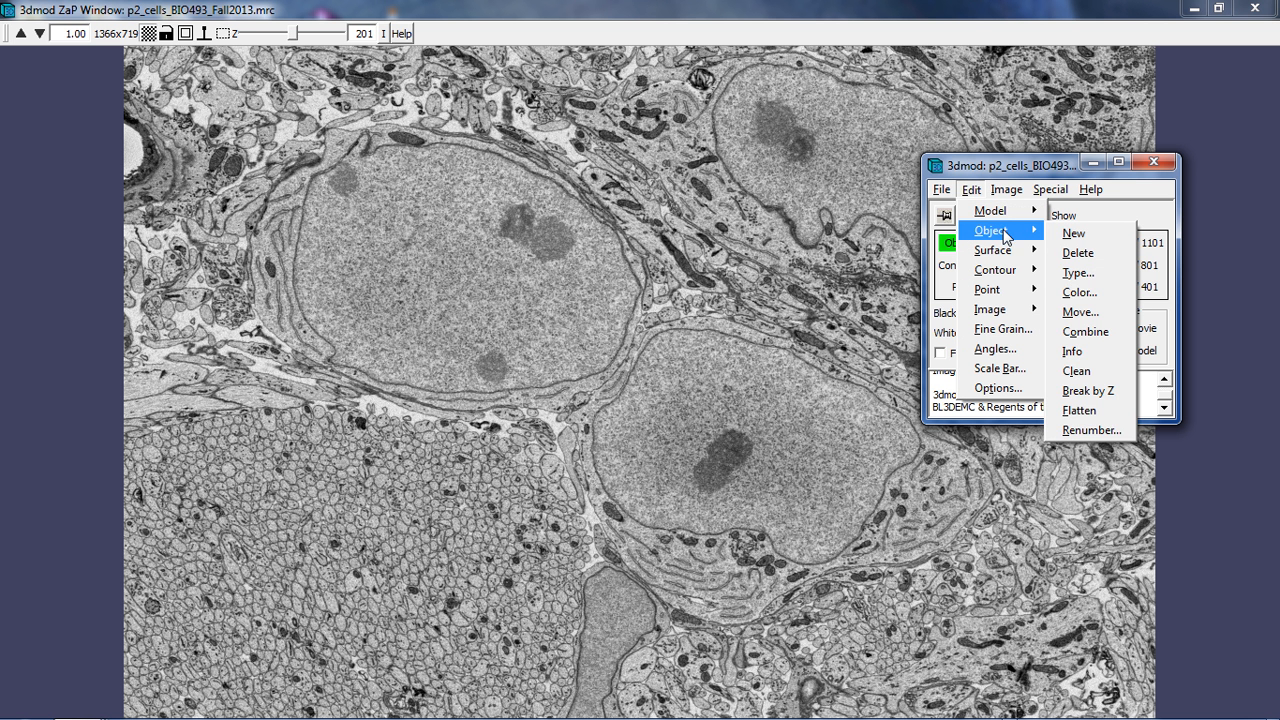
click(1078, 278)
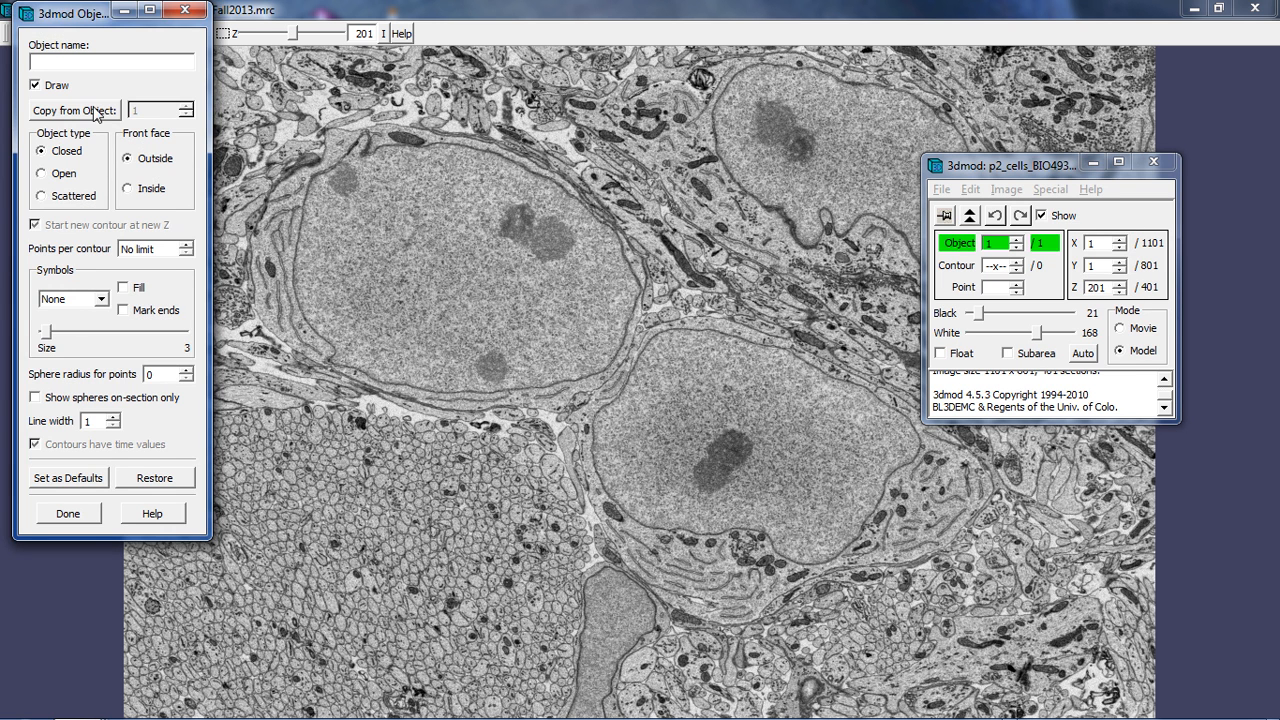
drag(72, 22, 253, 74)
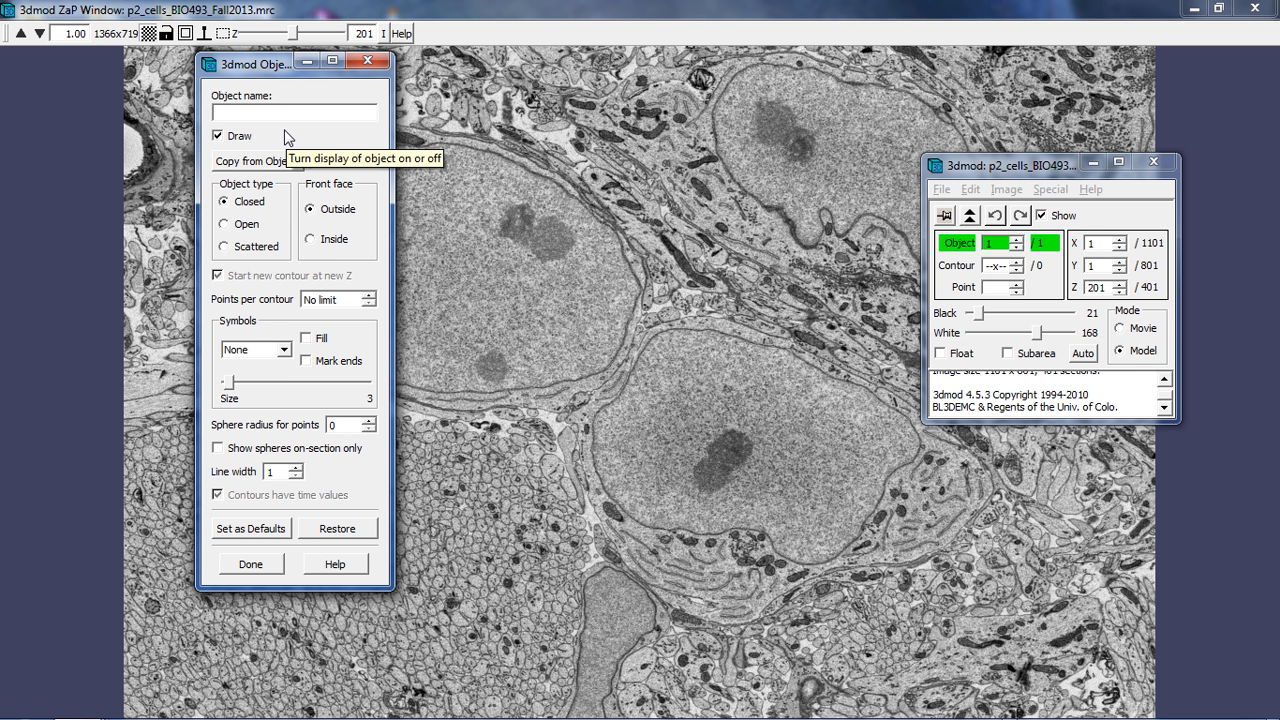
text(p2_c20_nucleus)
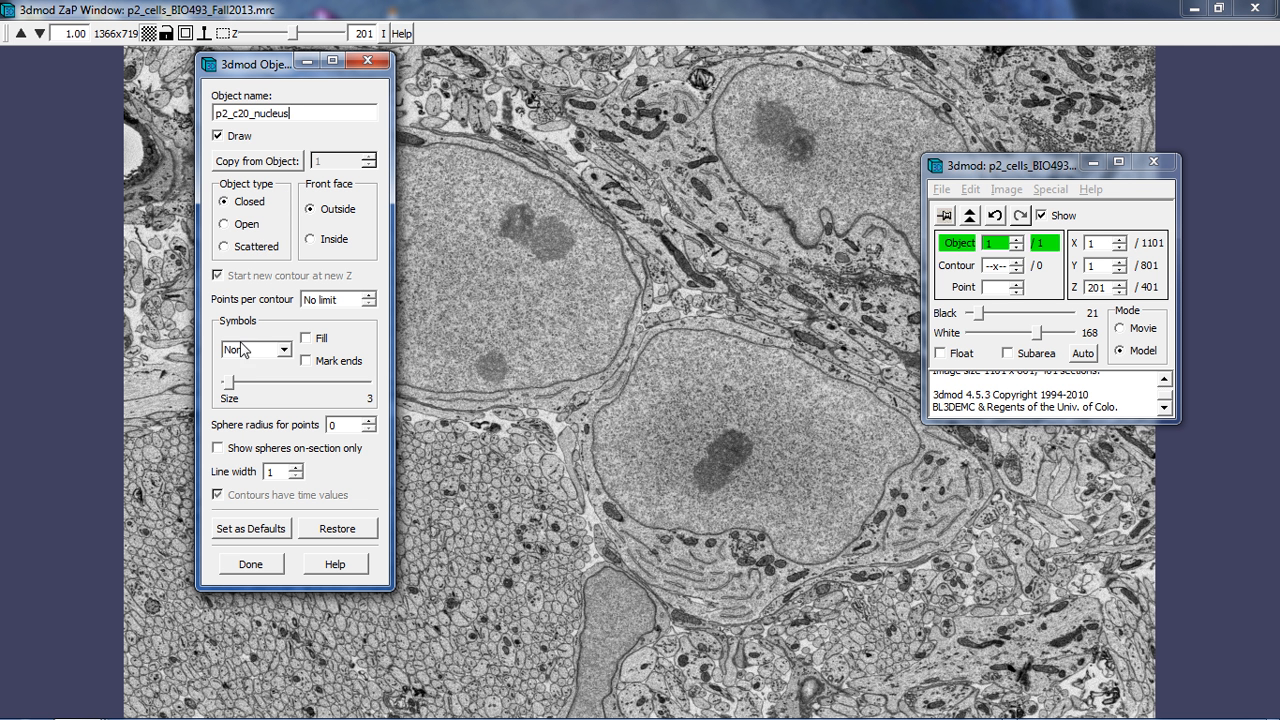
Set the nucleus object's line width to 3 and save its type settings as defaults.
click(296, 468)
click(296, 467)
click(270, 530)
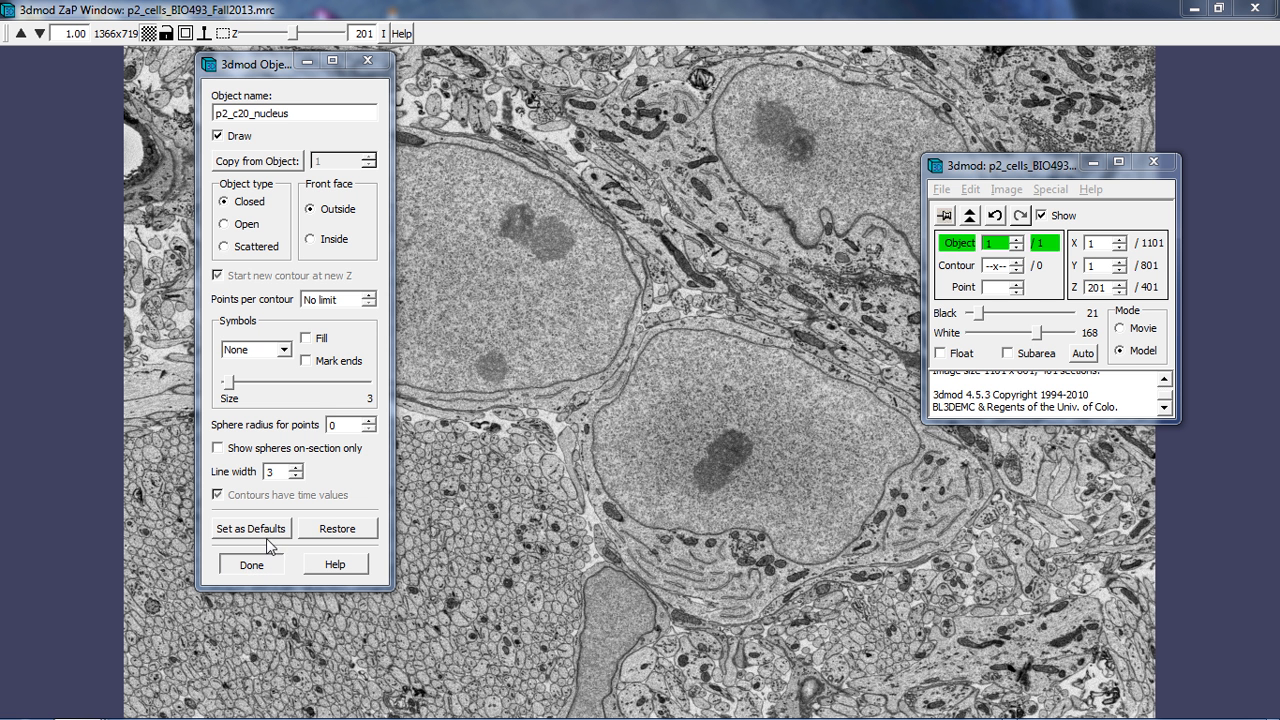
click(252, 566)
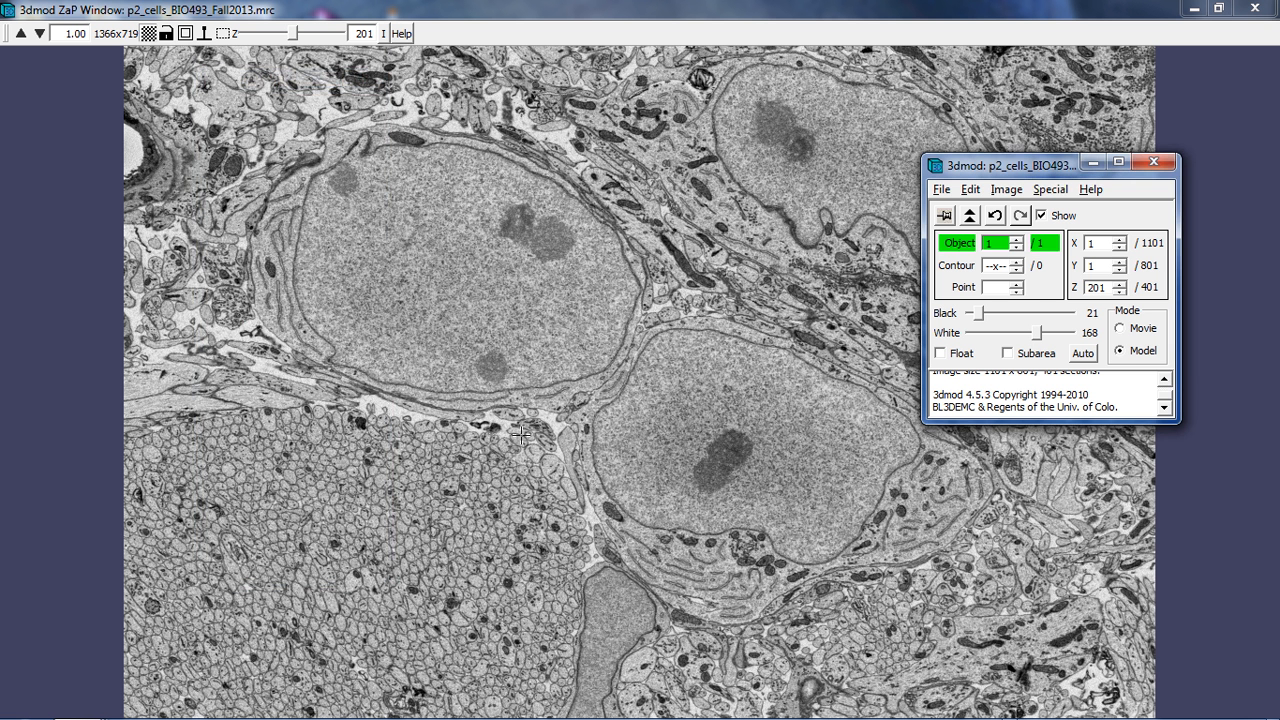
Change the colour of object 1 to Red 255, Green 0, Blue 0 and return to the ZaP image window.
click(971, 190)
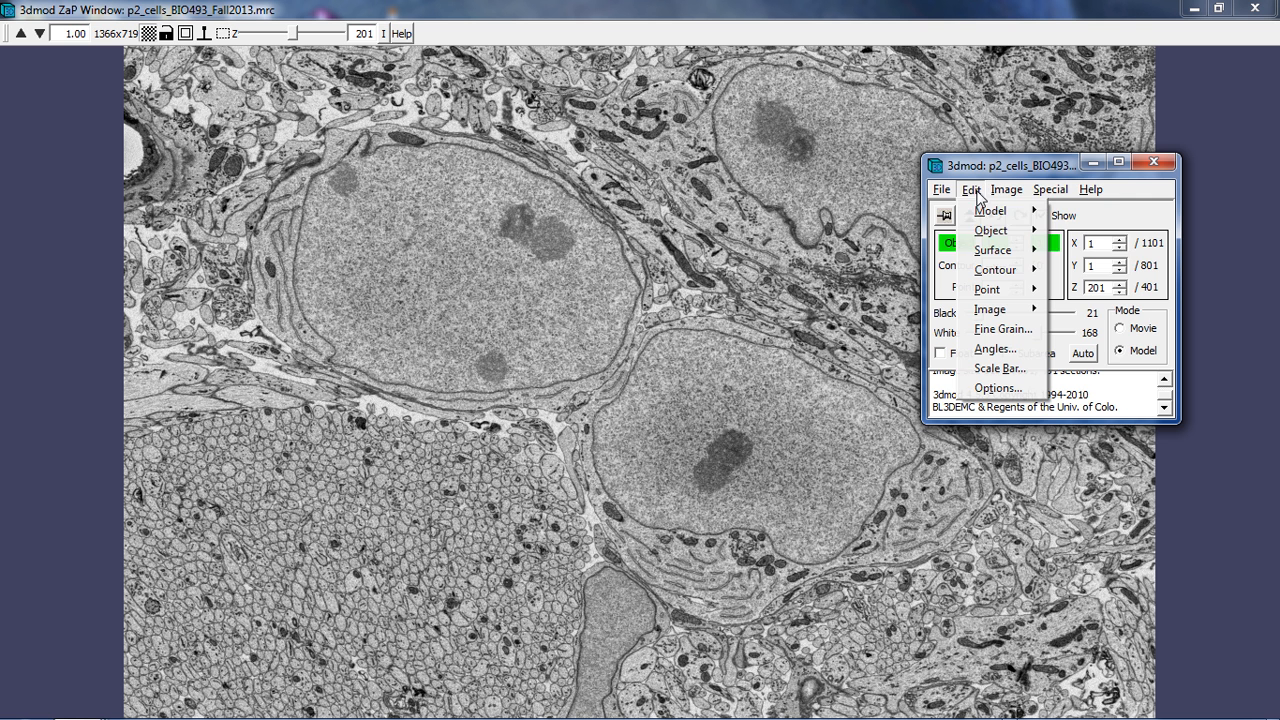
mouse_move(988, 228)
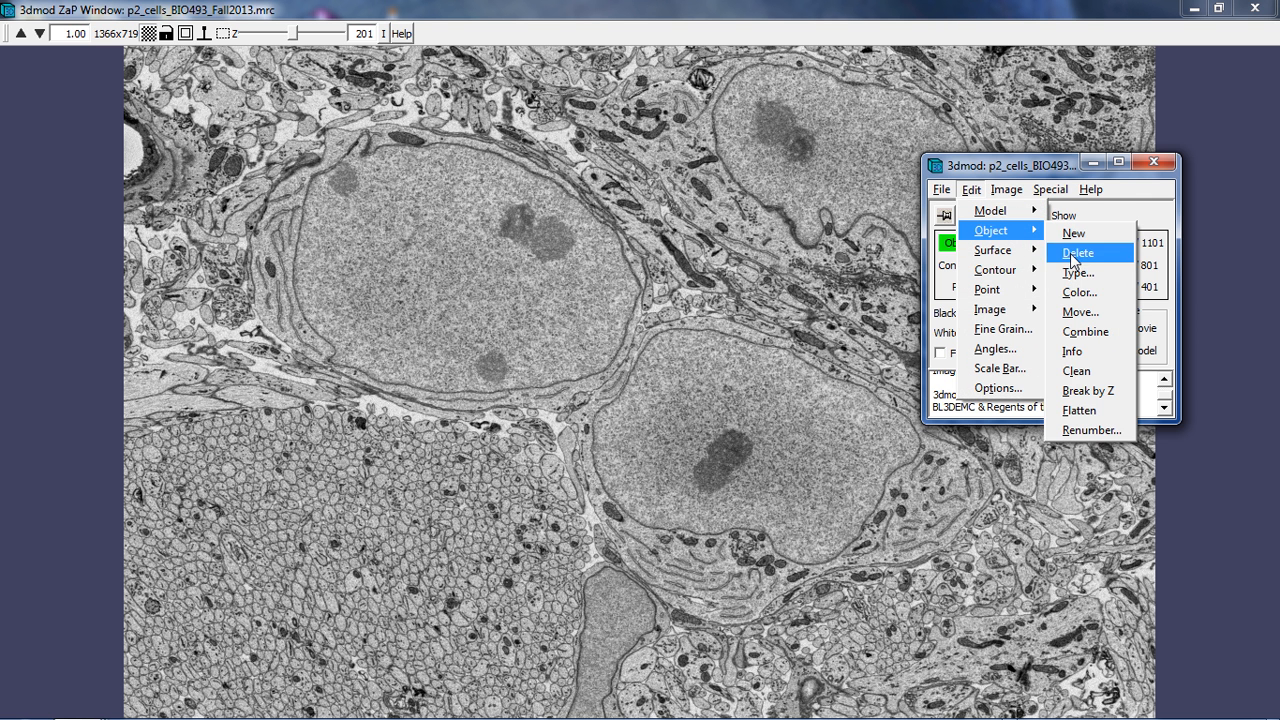
click(1076, 297)
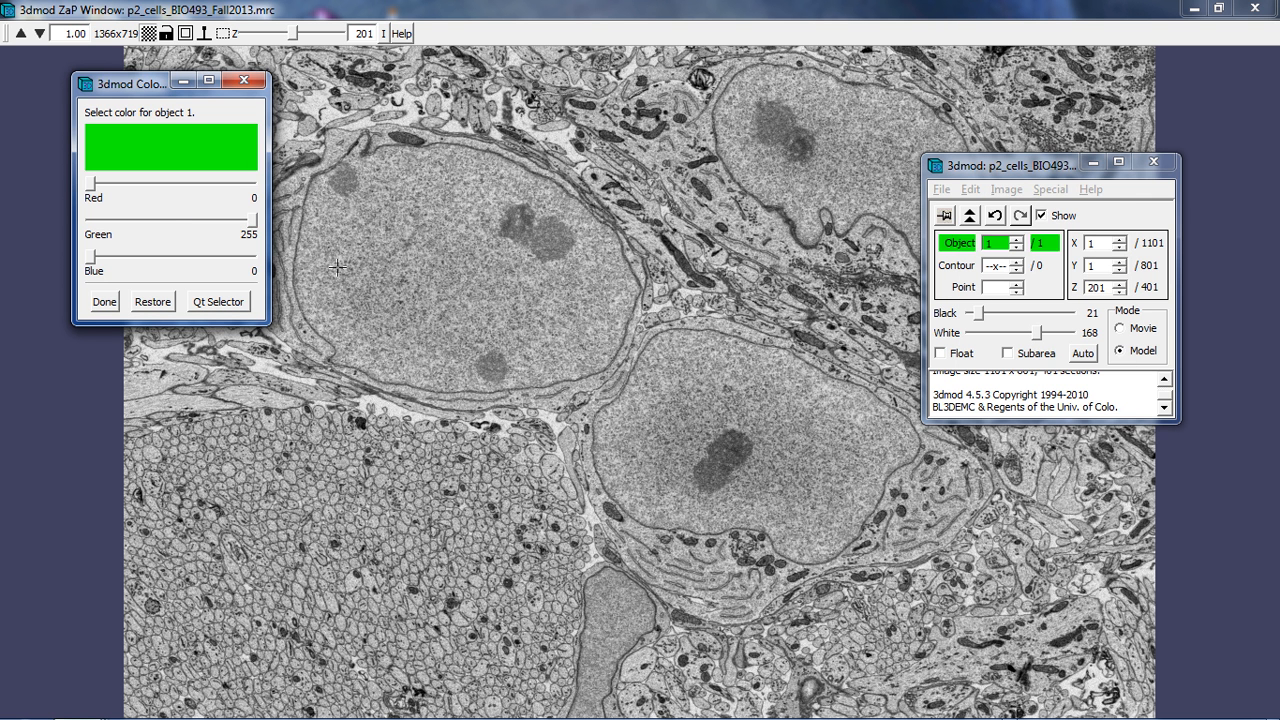
drag(133, 86, 186, 79)
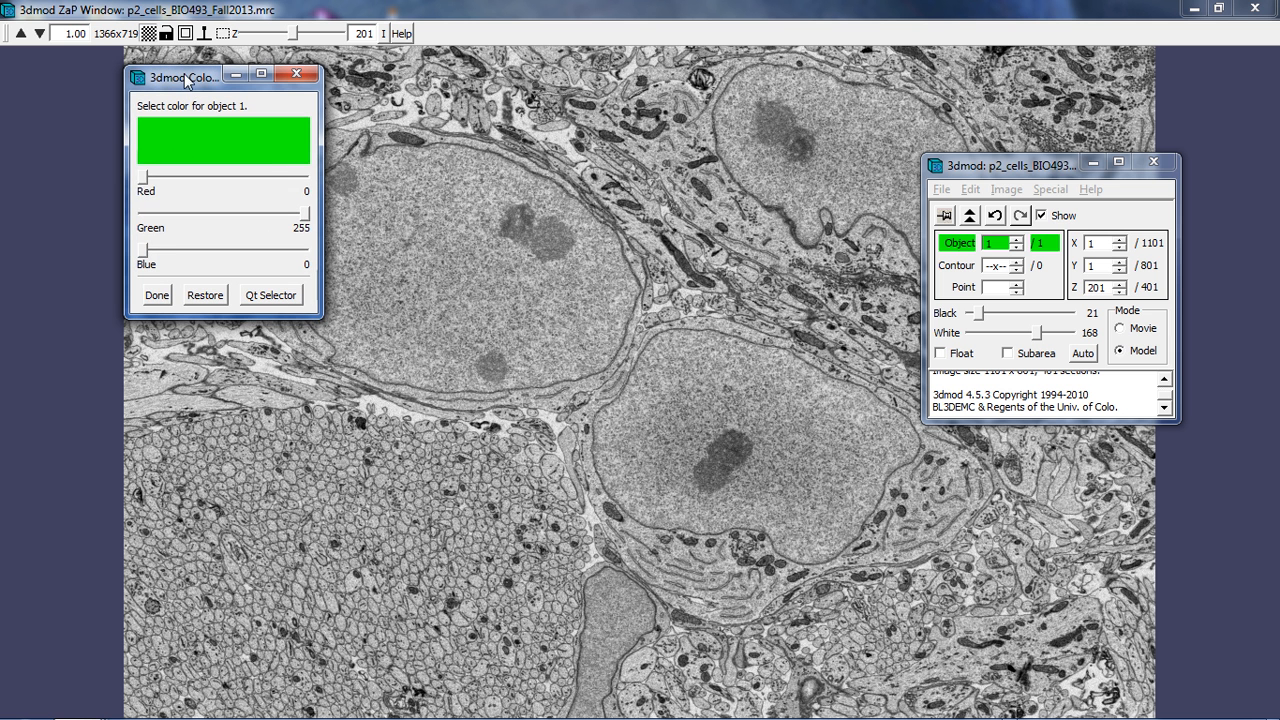
drag(143, 183, 135, 220)
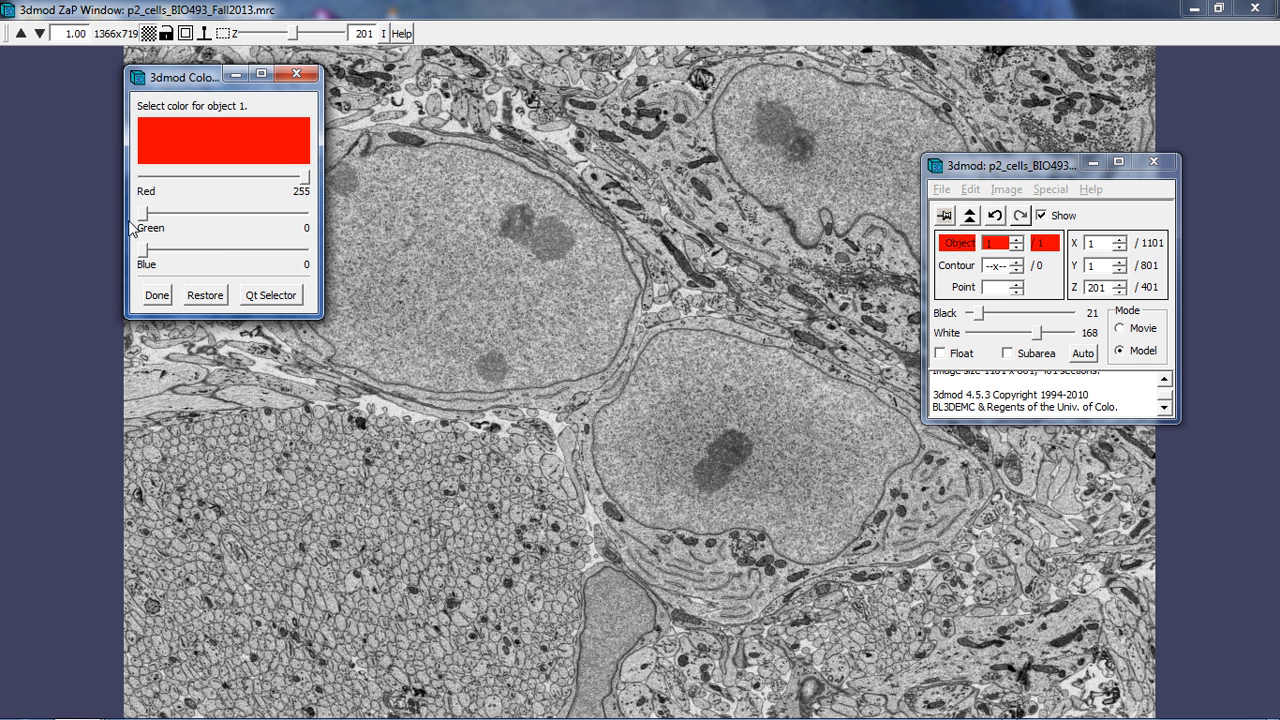
click(157, 296)
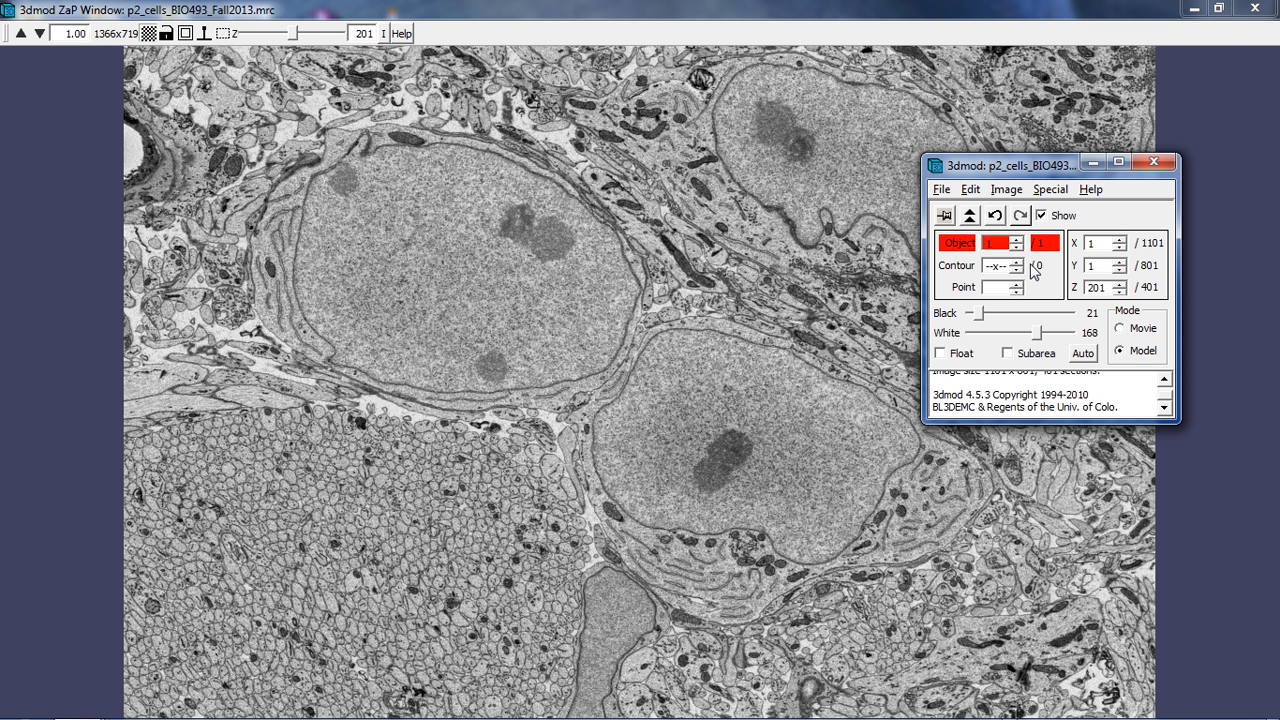
click(457, 322)
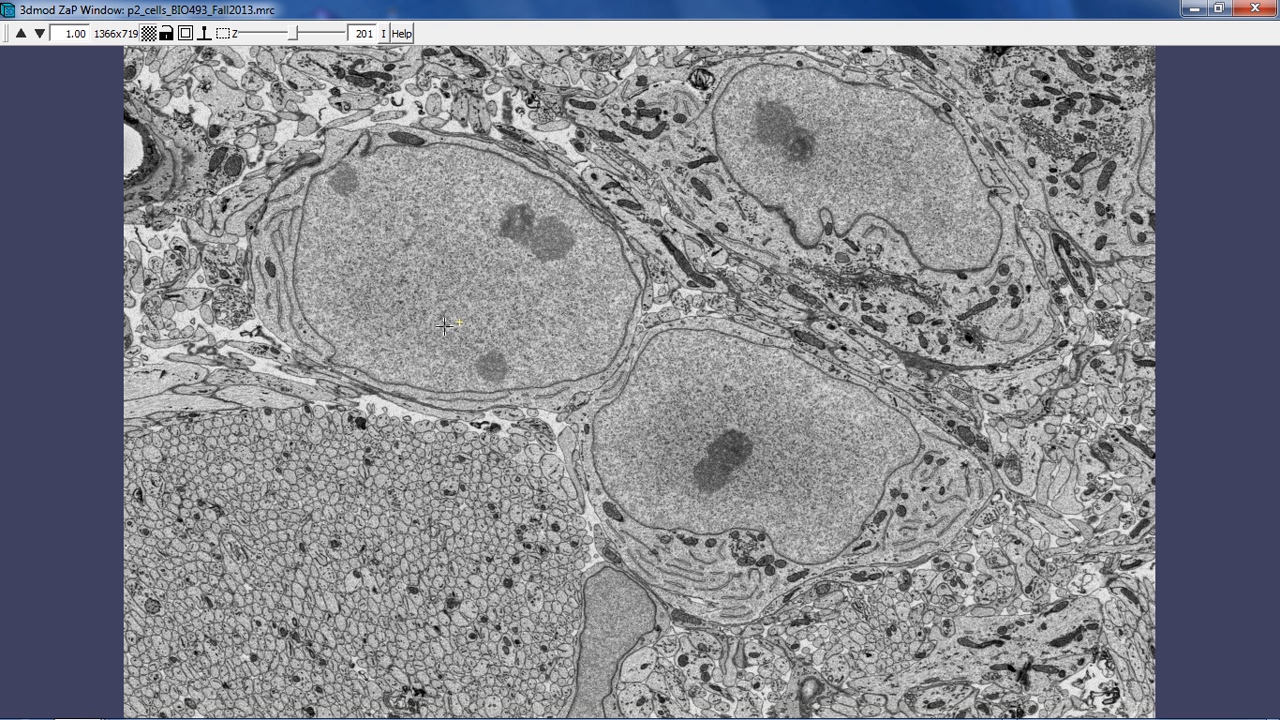
Centre the large nucleus of the upper-left cell at zoom 2 and page through the sections up to section 240.
key(equal)
drag(365, 267, 574, 377)
key(equal)
drag(518, 286, 556, 308)
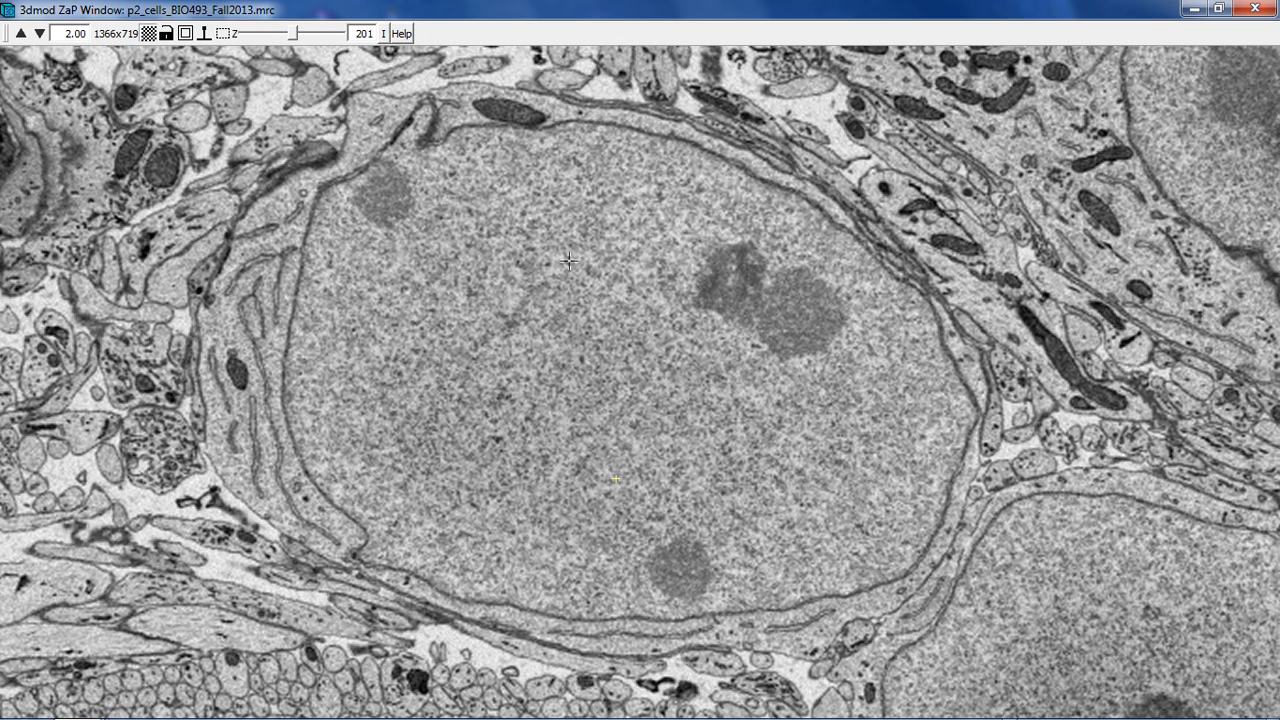
key(Up)
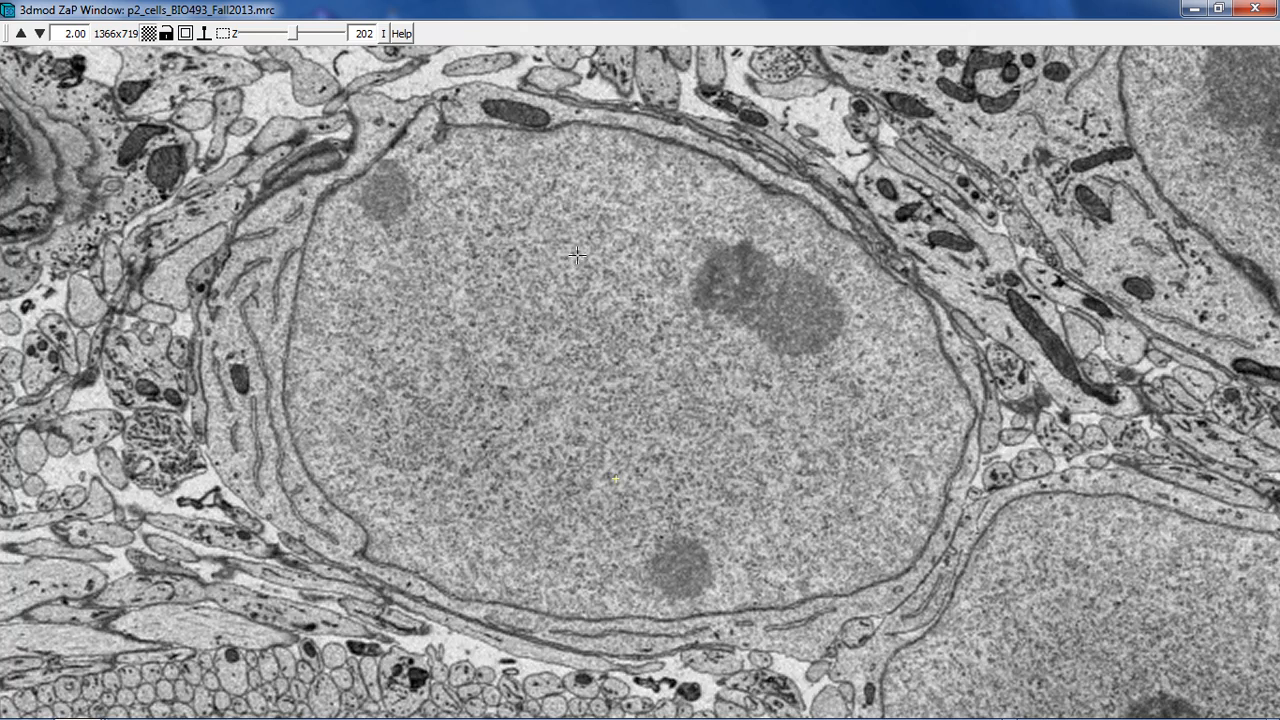
key(Down)
key(Down)
key(Up)
key(Up)
key(Up)
key(Up)
key(Up)
key(Up)
key(Up)
key(Up)
key(Up)
key(Up)
key(Up)
key(Up)
key(Up)
key(Up)
key(Up)
key(Up)
key(Up)
key(Up)
key(Up)
key(Up)
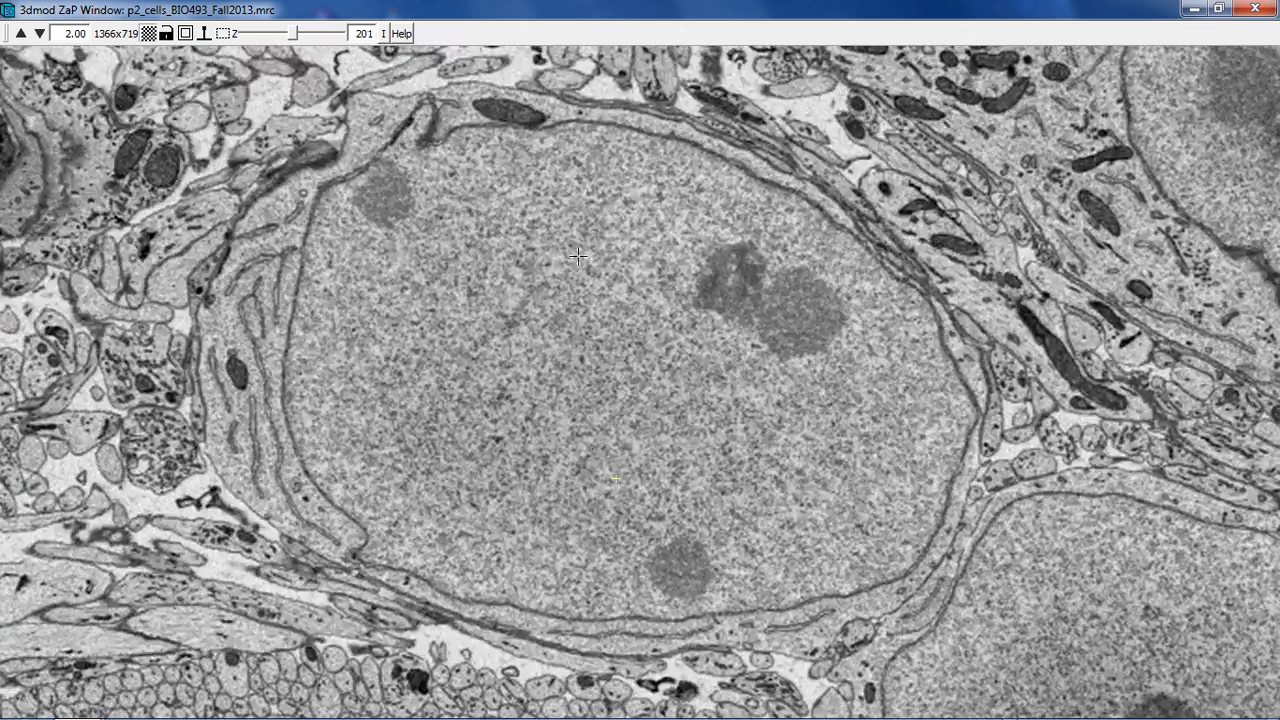
key(Up)
key(Up)
key(Up)
key(Up)
key(Up)
key(Up)
key(Up)
key(Up)
key(Up)
key(Up)
key(Up)
key(Up)
key(Up)
key(Up)
key(Up)
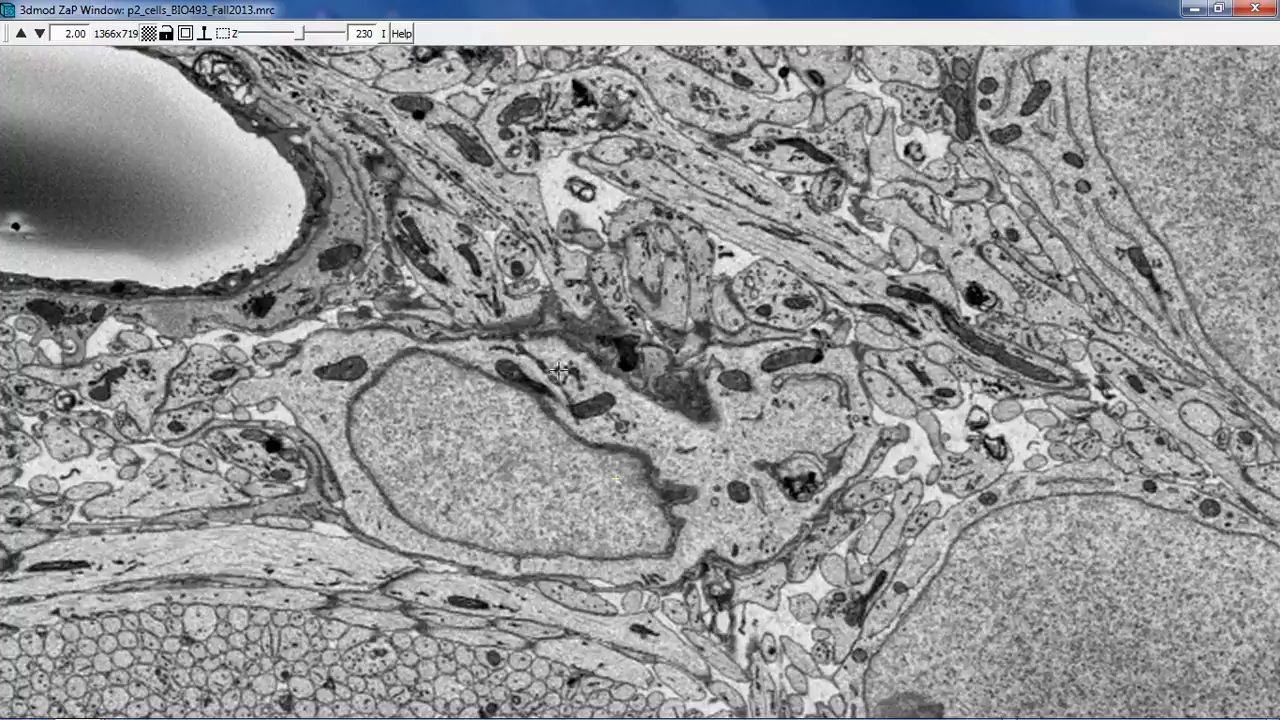
key(Up)
key(Up)
key(Up)
key(Up)
key(Up)
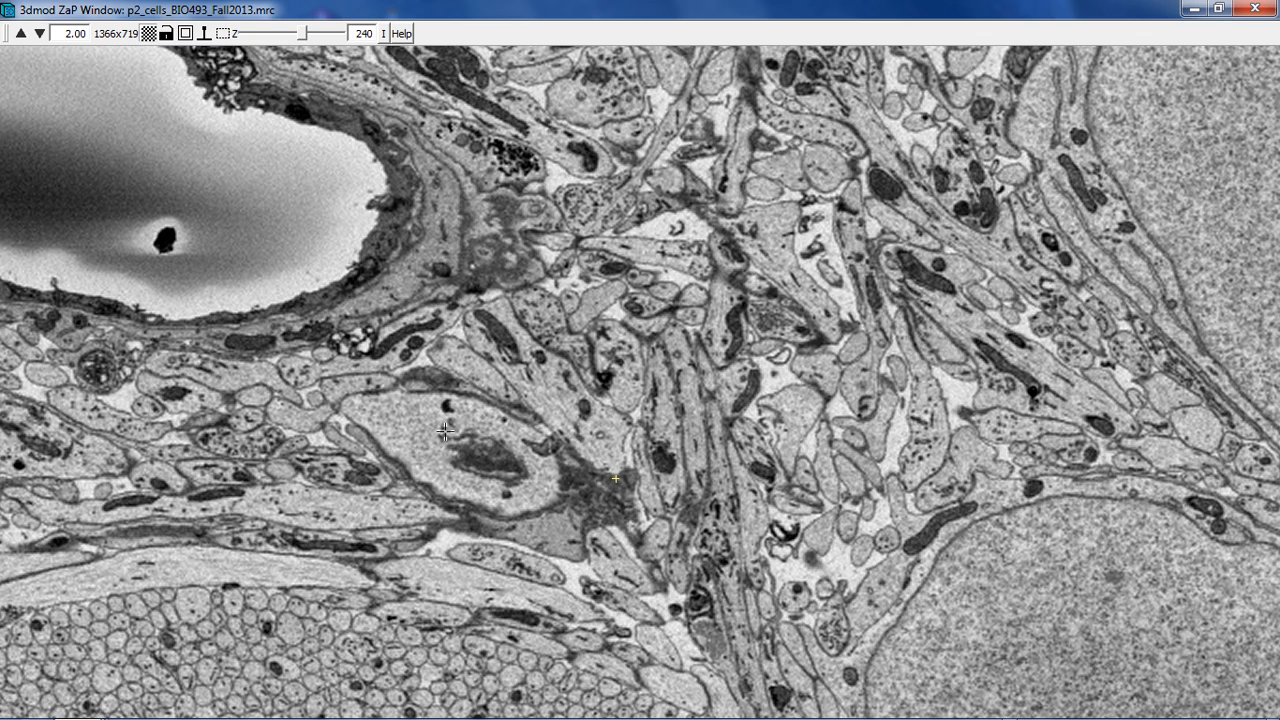
Trace the small dark nucleus profile on section 240 at zoom 6 with one closed contour.
key(equal)
key(equal)
key(equal)
drag(492, 440, 618, 365)
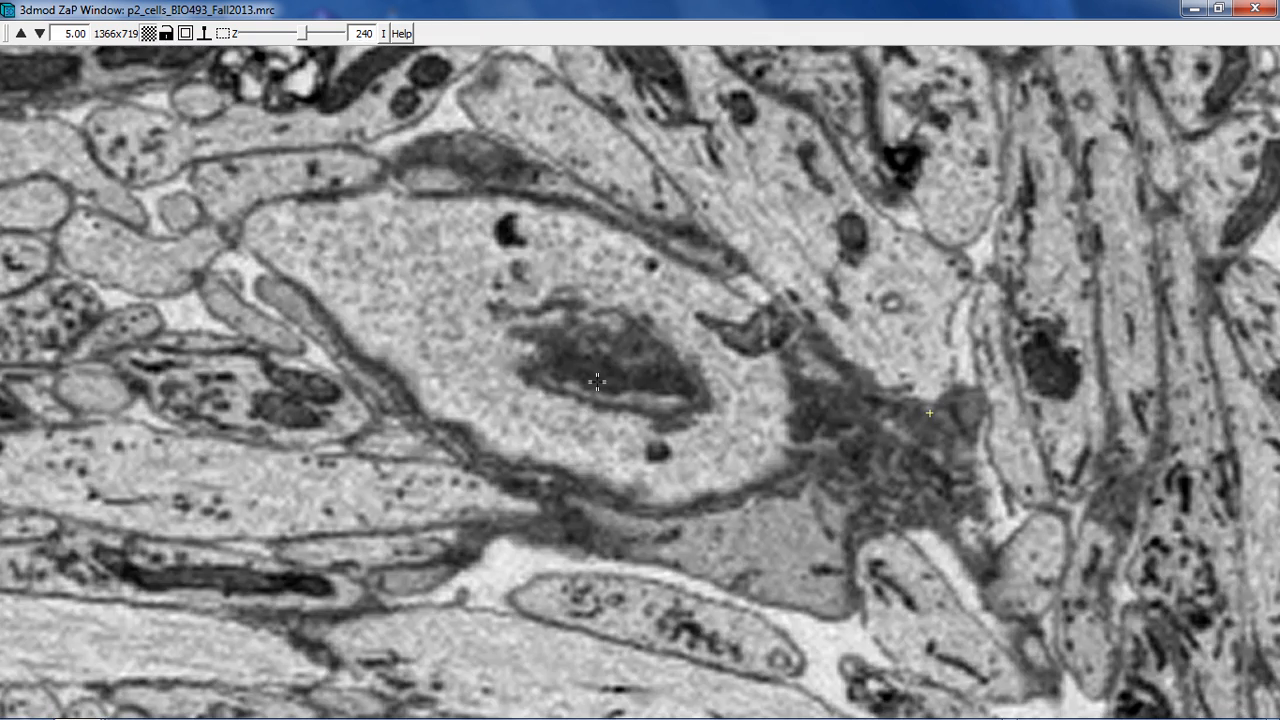
key(equal)
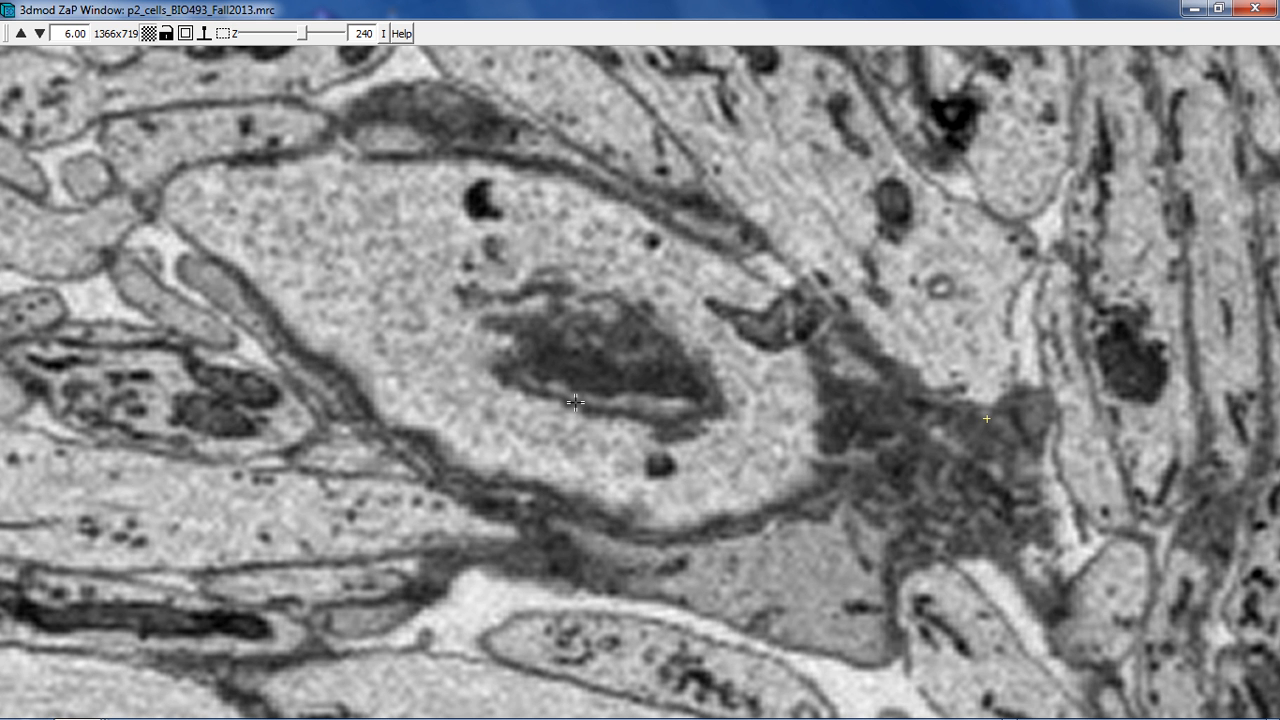
mouse_move(522, 390)
middle_down()
mouse_move(502, 377)
mouse_move(550, 333)
mouse_move(630, 314)
mouse_move(716, 378)
mouse_move(720, 402)
mouse_move(695, 416)
mouse_move(601, 411)
middle_up()
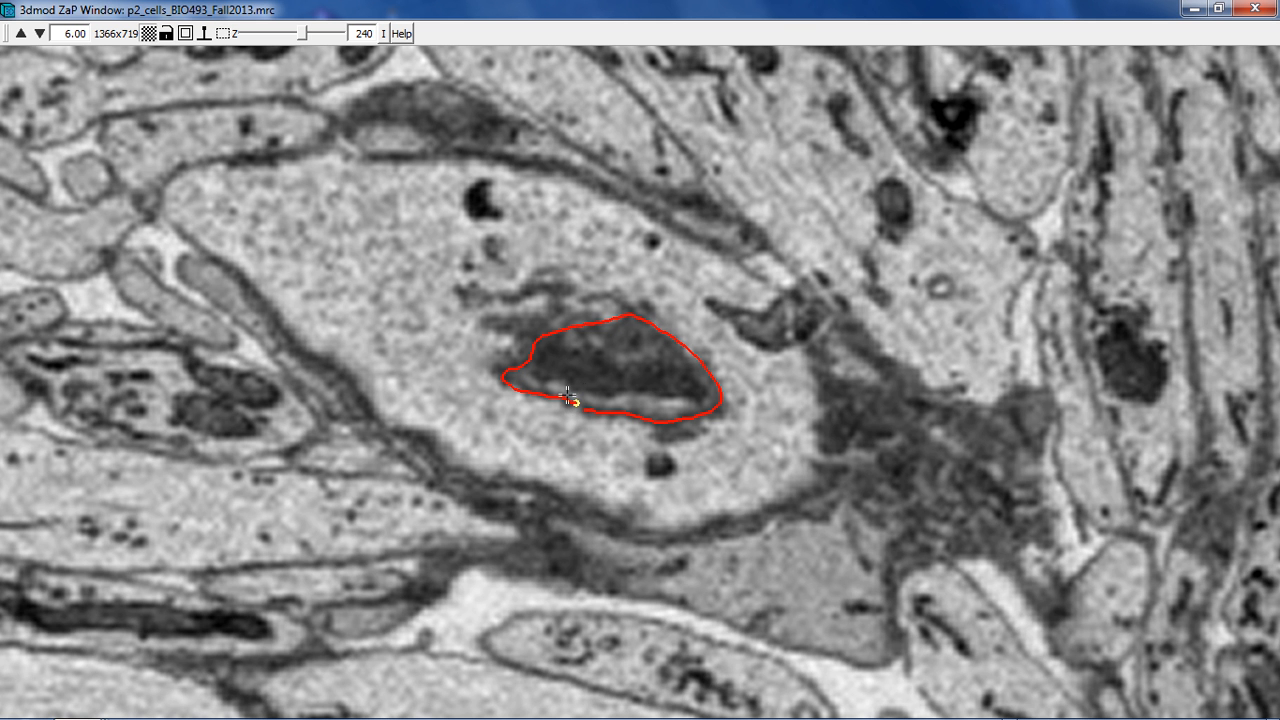
click(565, 445)
Open the Drawing Tools, then reduce and smooth the nucleus contour on section 240.
key(alt+Tab)
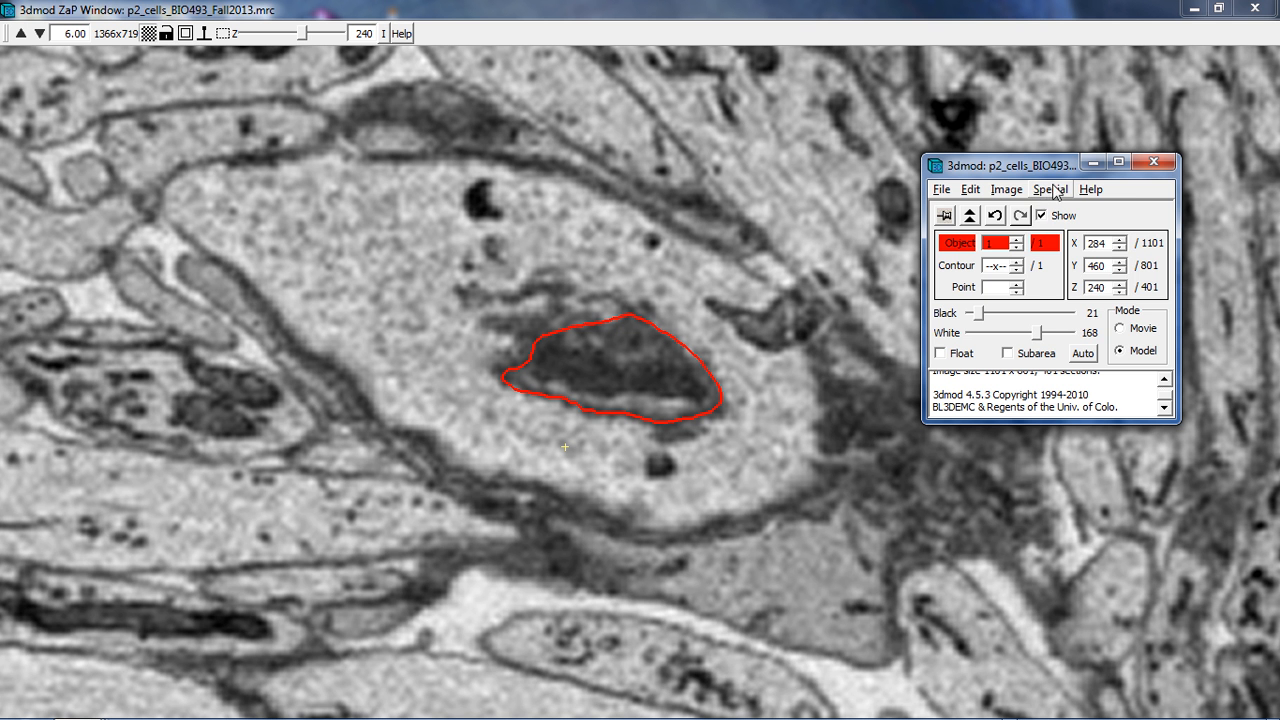
click(1052, 190)
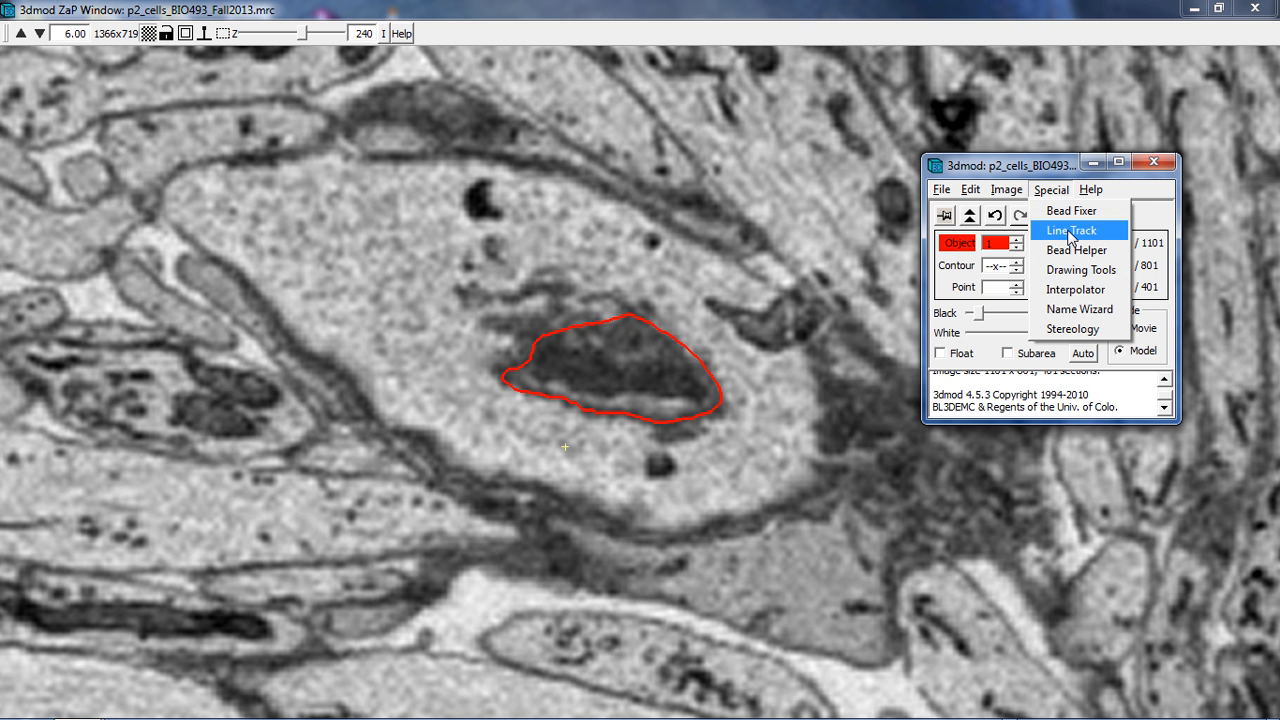
click(1075, 271)
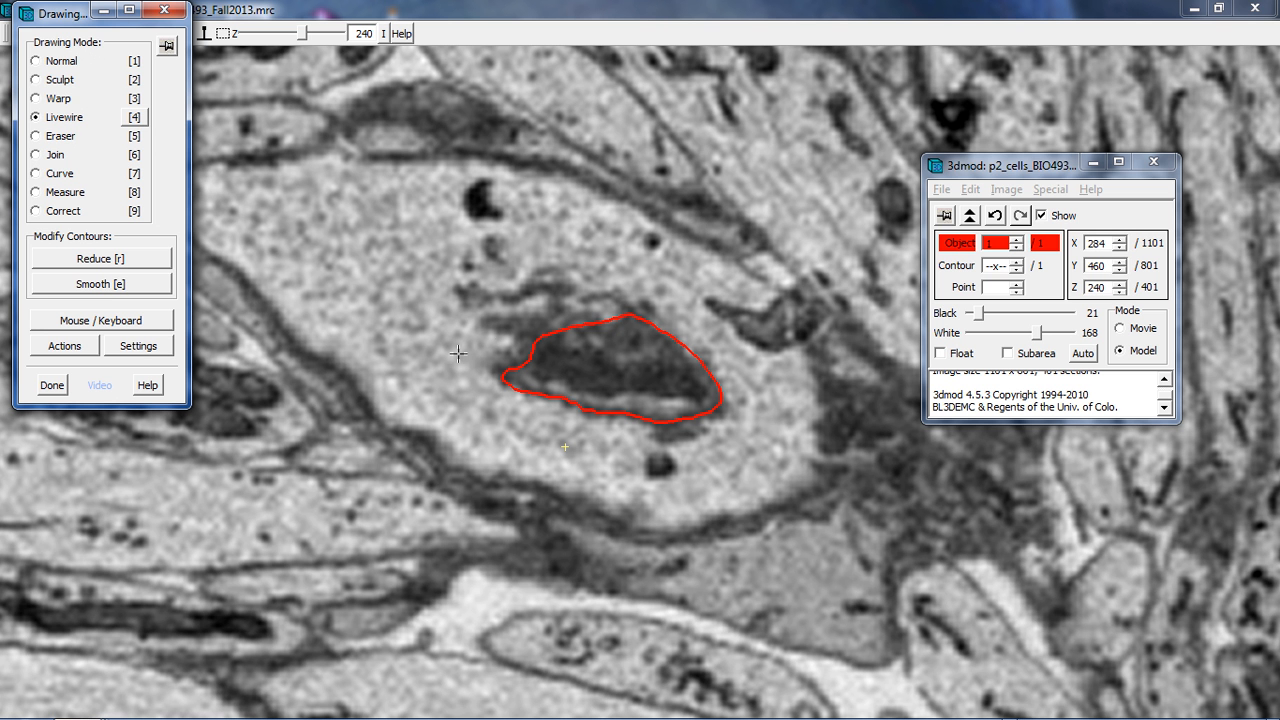
click(558, 338)
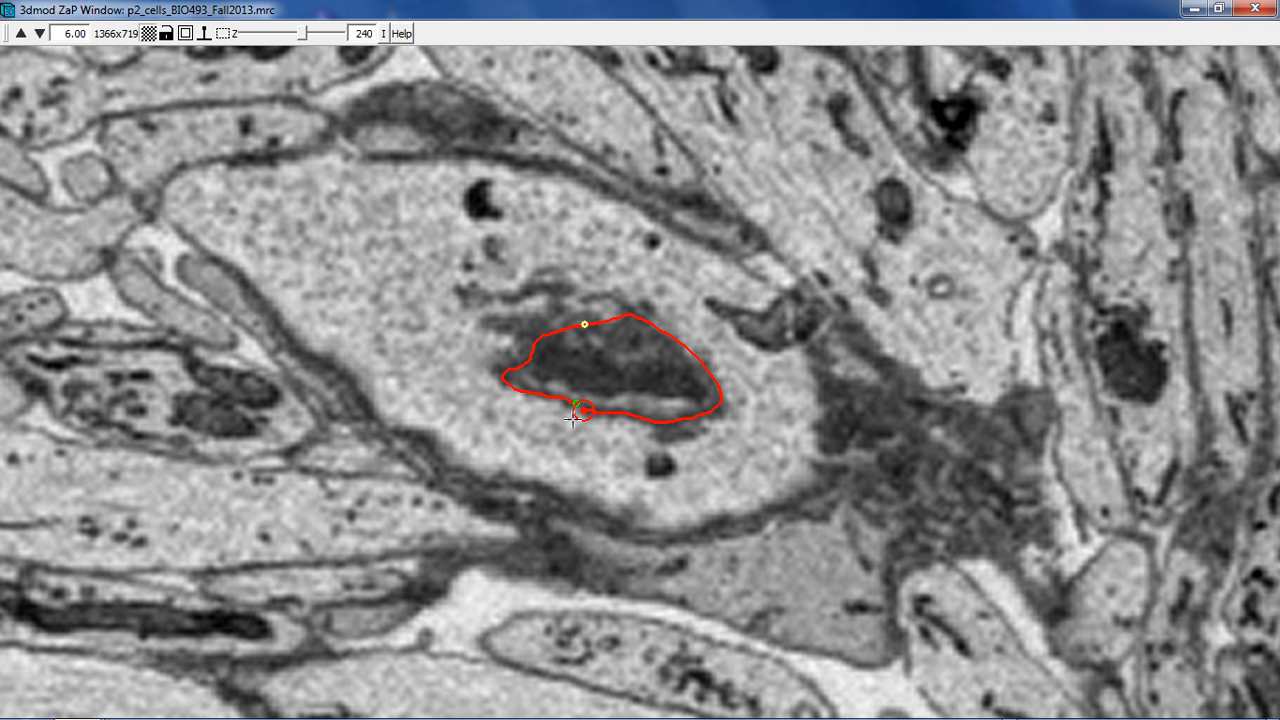
scroll(607, 411, down, 4)
key(r)
key(e)
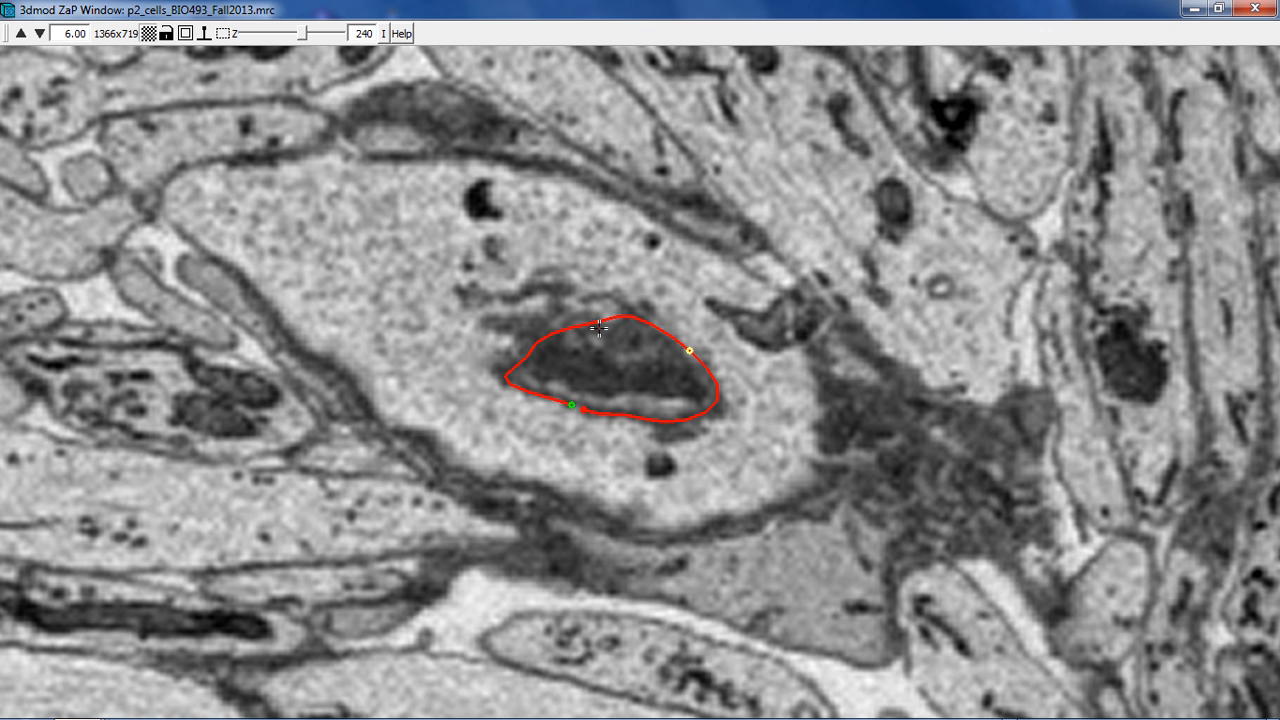
Repeat the reduction and smoothing of the section 240 contour, undoing one reduction on the way.
key(r)
key(ctrl+z)
key(r)
key(e)
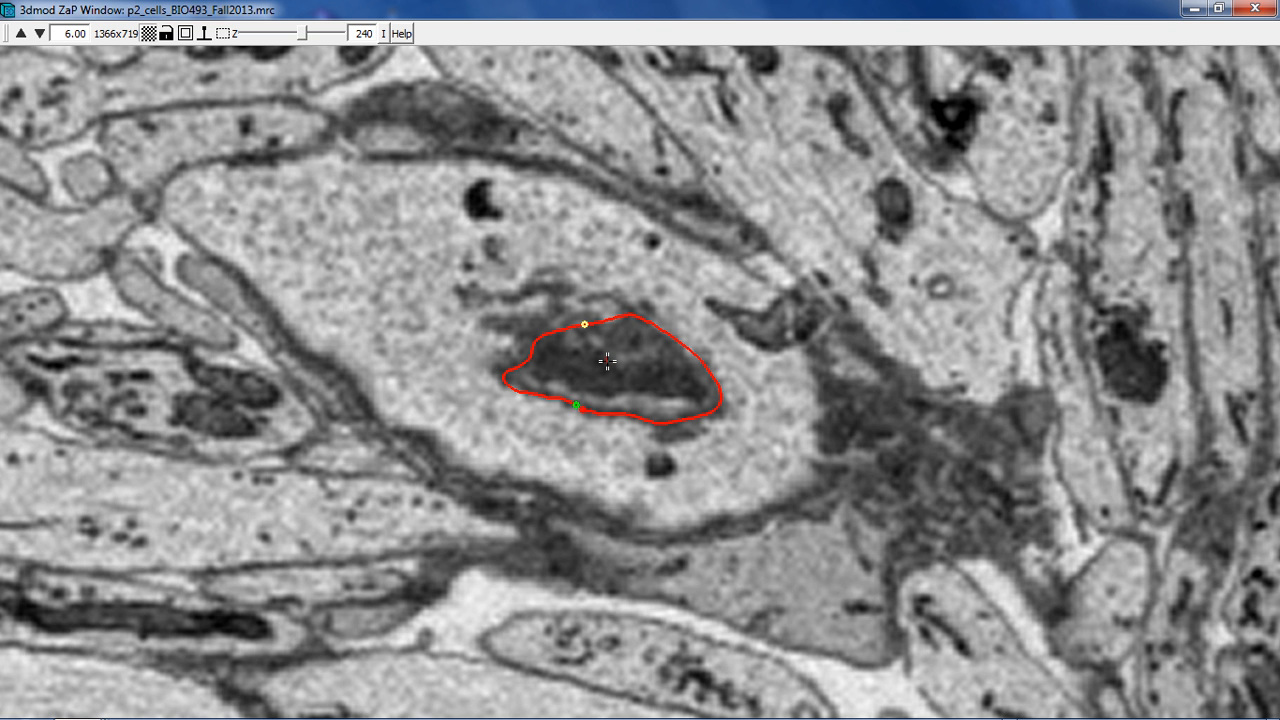
key(shift+r)
key(e)
Reshape the upper edge of the section 240 contour in Sculpt mode.
key(alt+Tab)
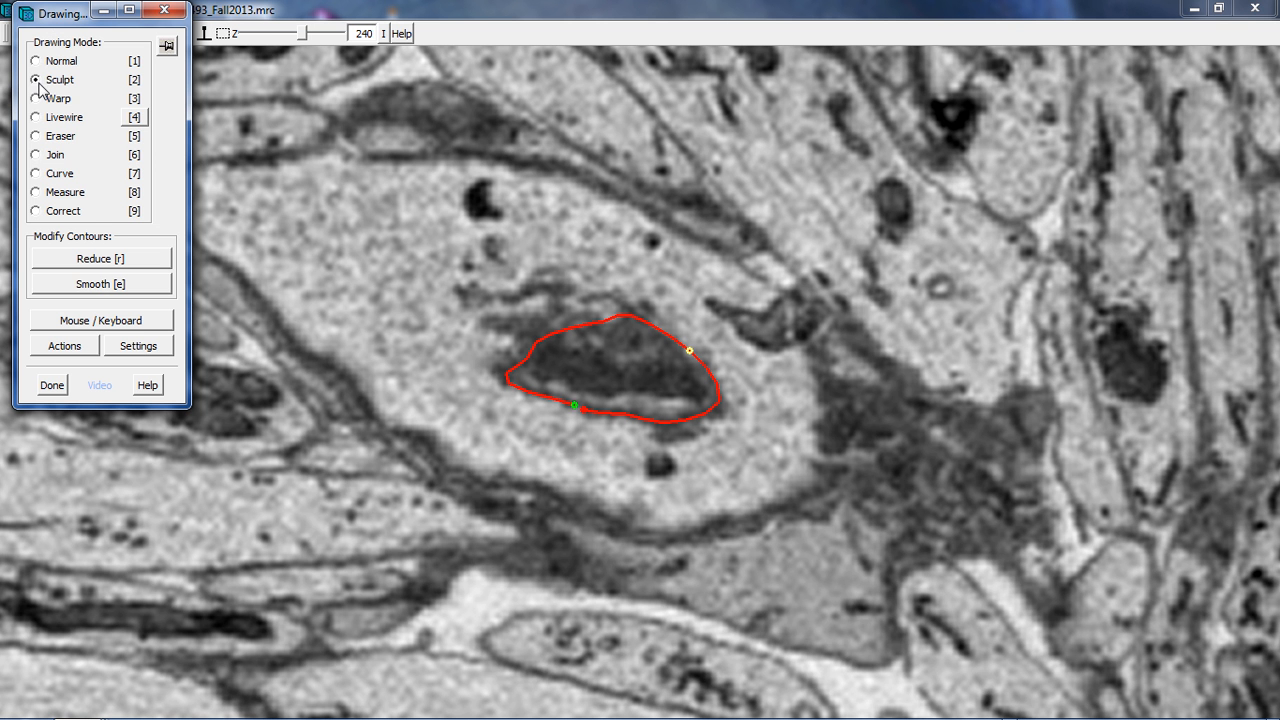
click(490, 345)
middle_drag(509, 347, 626, 298)
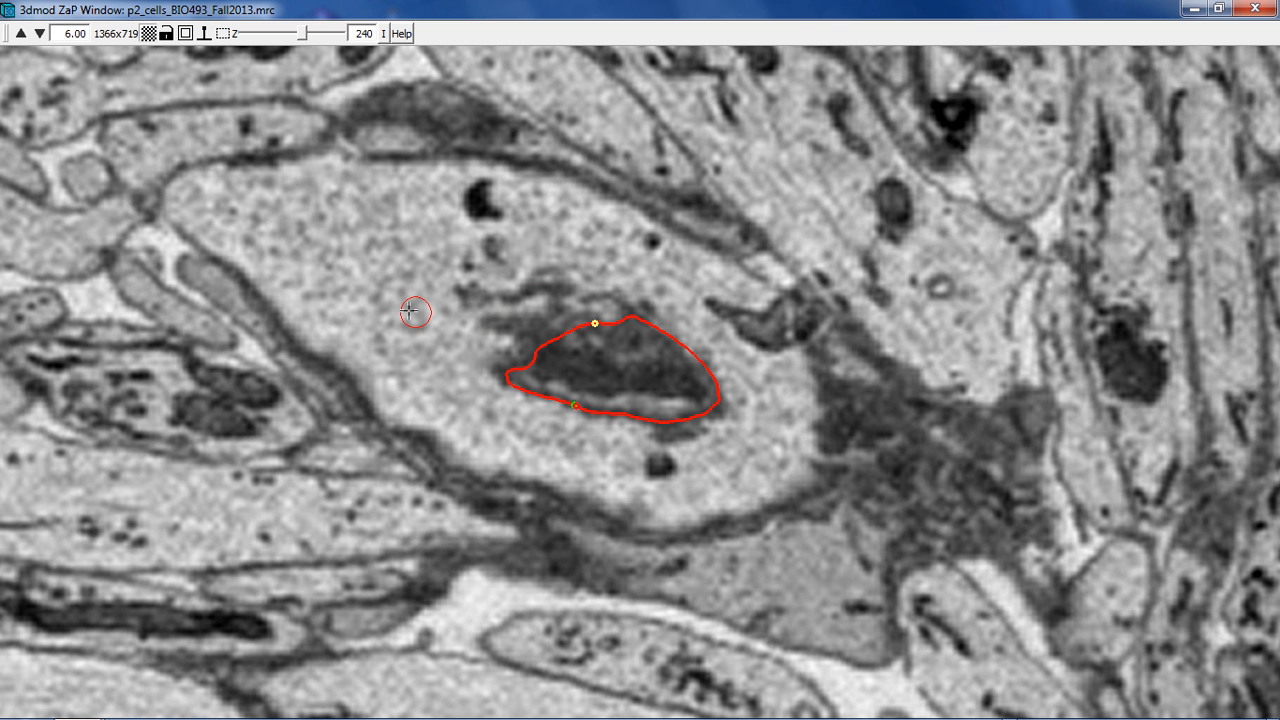
key(alt+Tab)
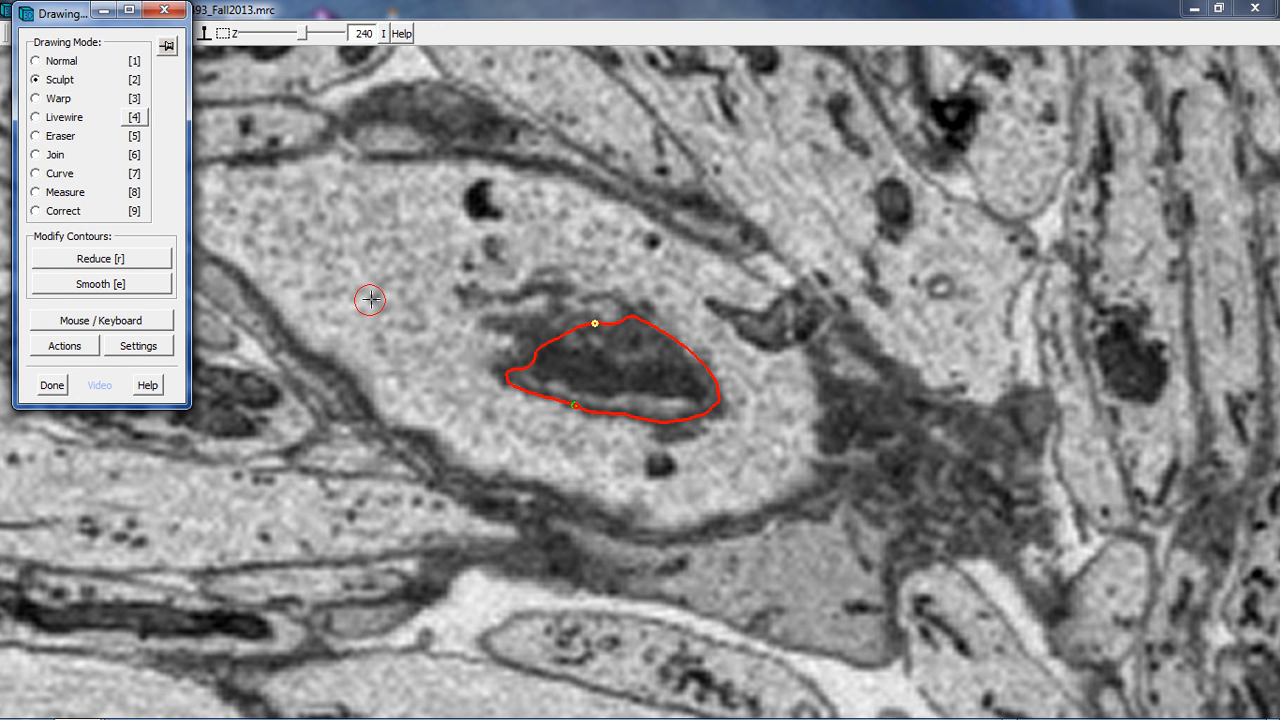
click(376, 296)
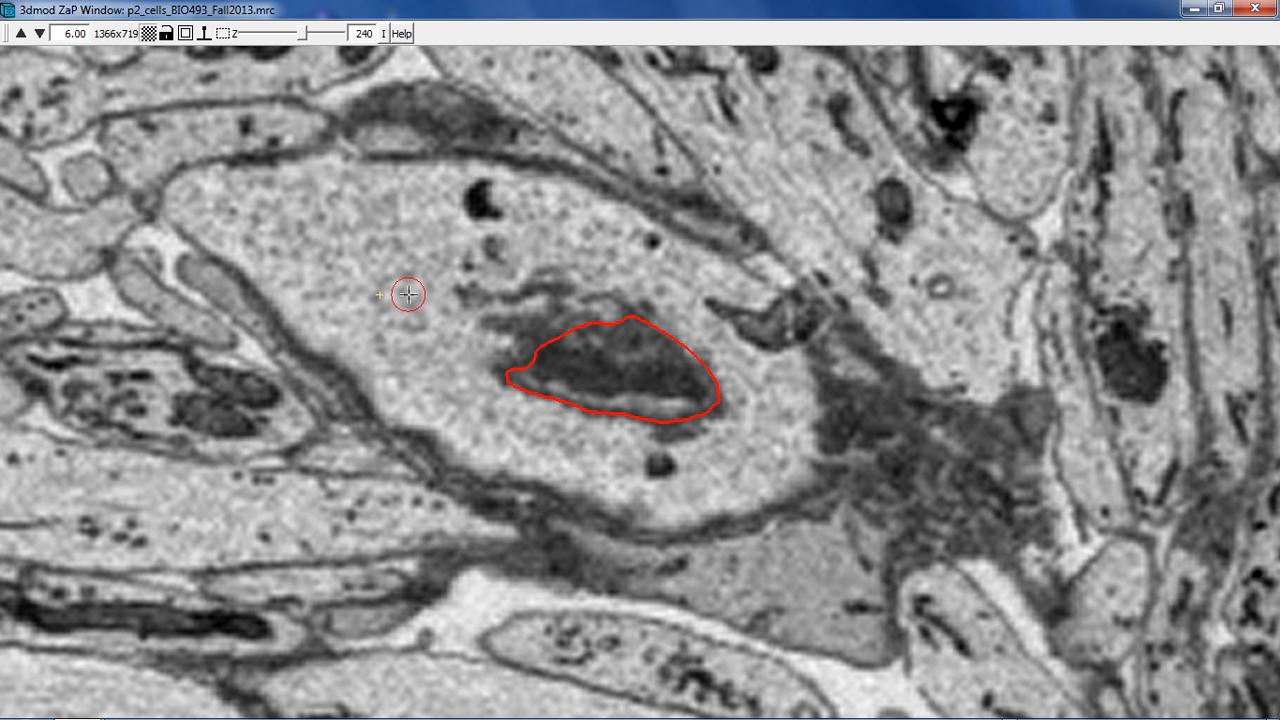
Set the sculpt circle radius to 10 in the Drawing Tools mouse and keyboard settings.
key(alt+Tab)
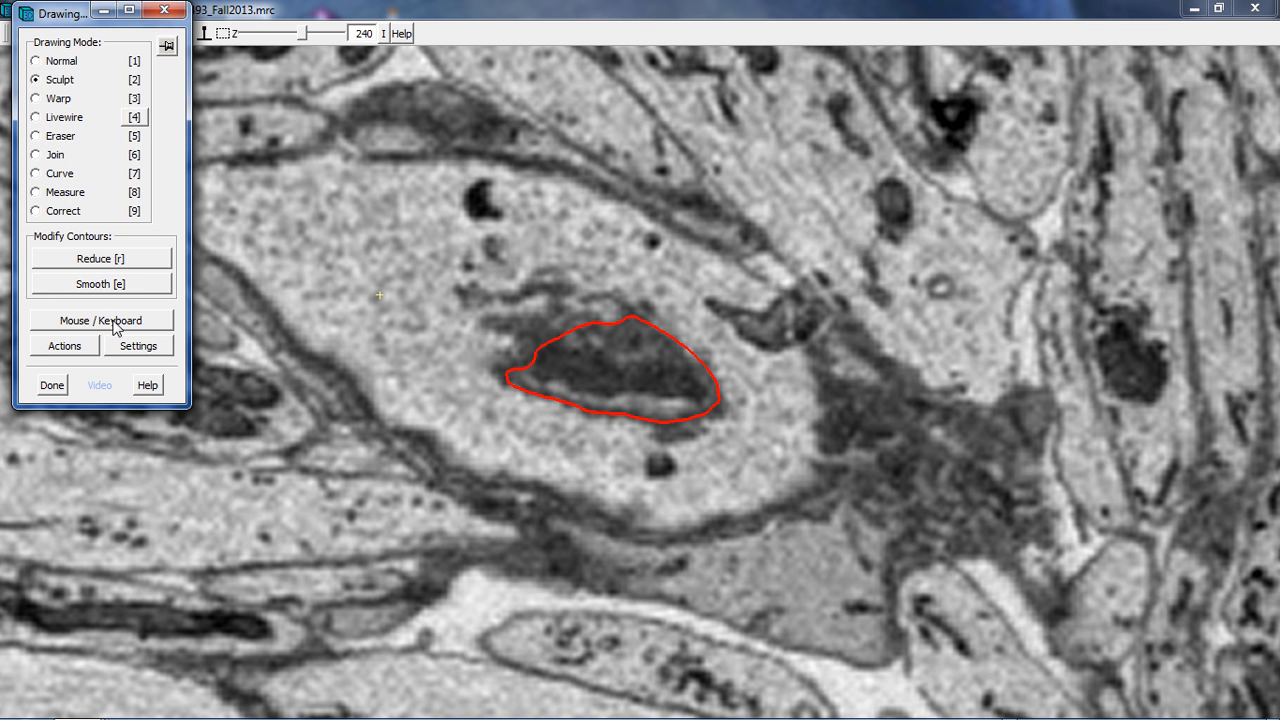
click(115, 322)
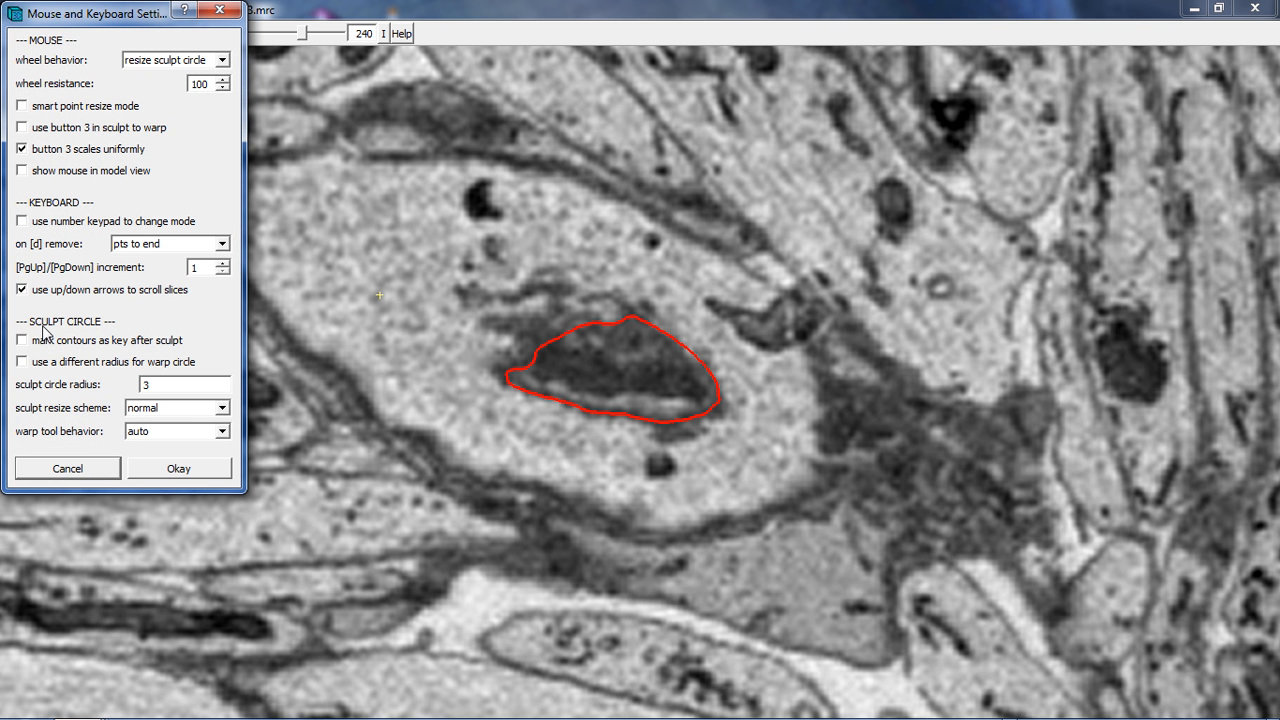
double_click(145, 384)
text(10)
click(178, 469)
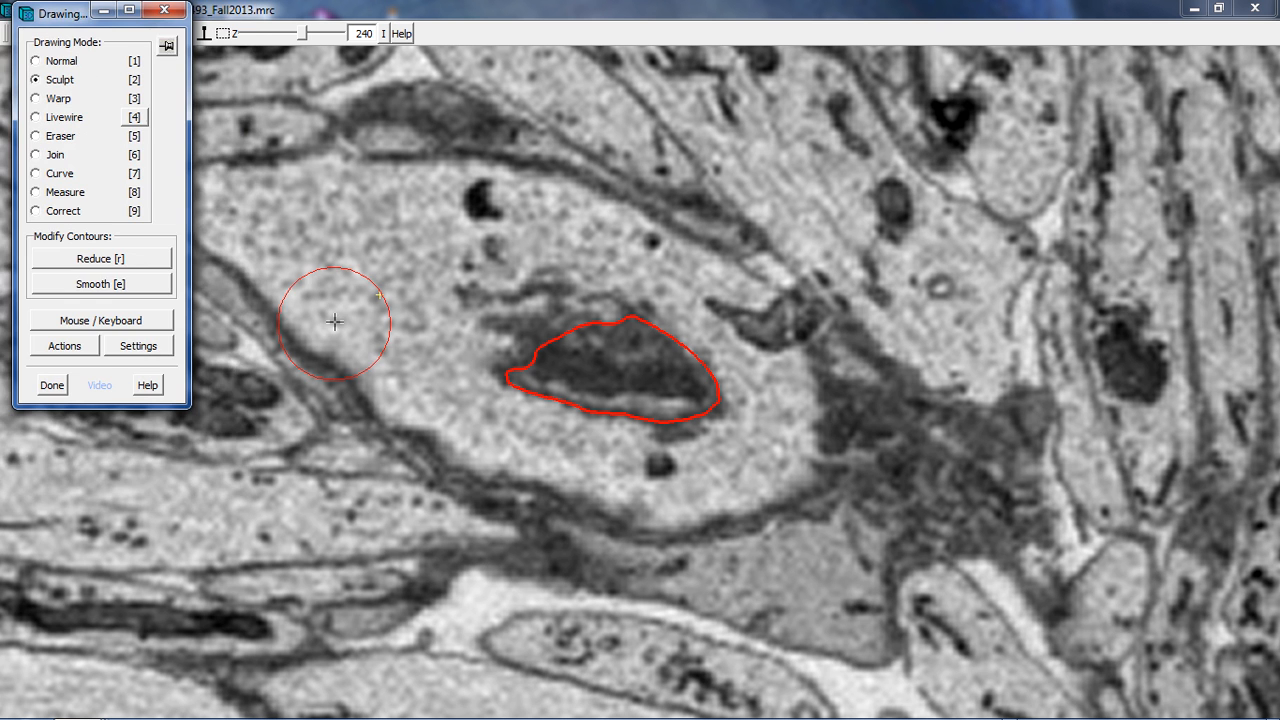
Restore the sculpt circle radius to 3 and close the Drawing Tools.
click(124, 326)
click(148, 384)
click(164, 468)
click(52, 386)
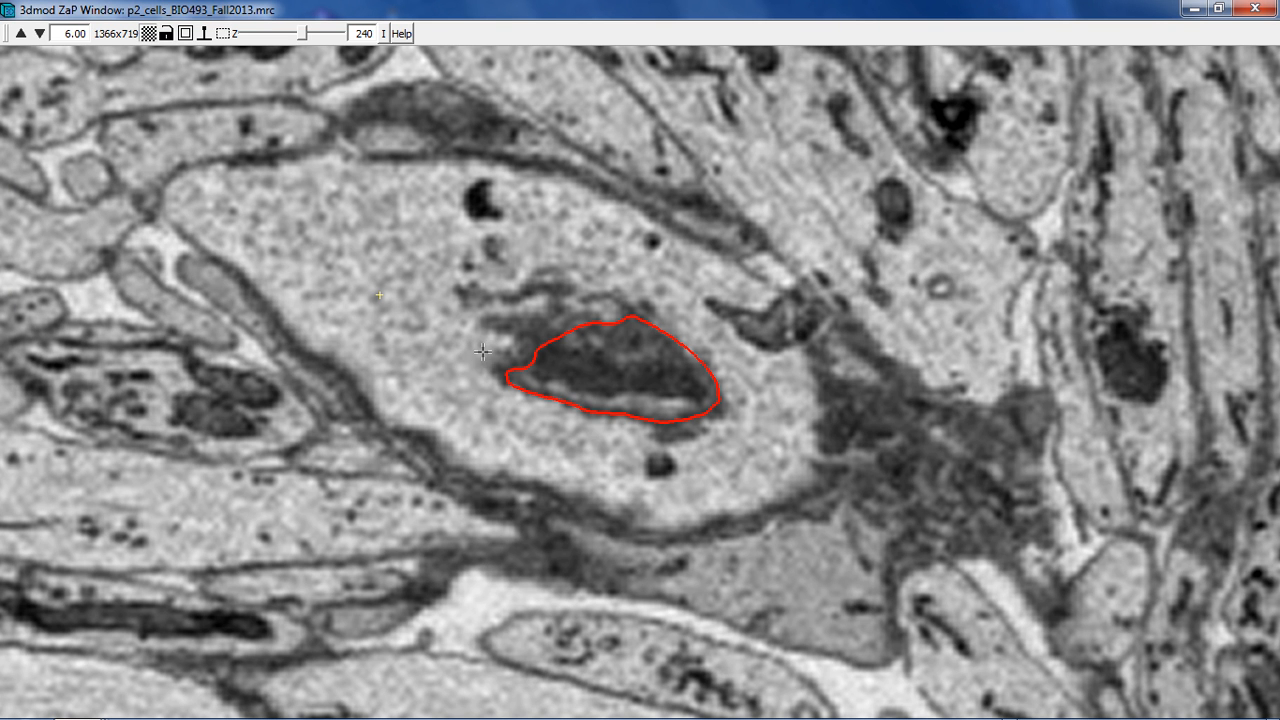
Examine the traced contour in the 3D Model View from several angles, then return to the ZaP image window.
key(alt+Tab)
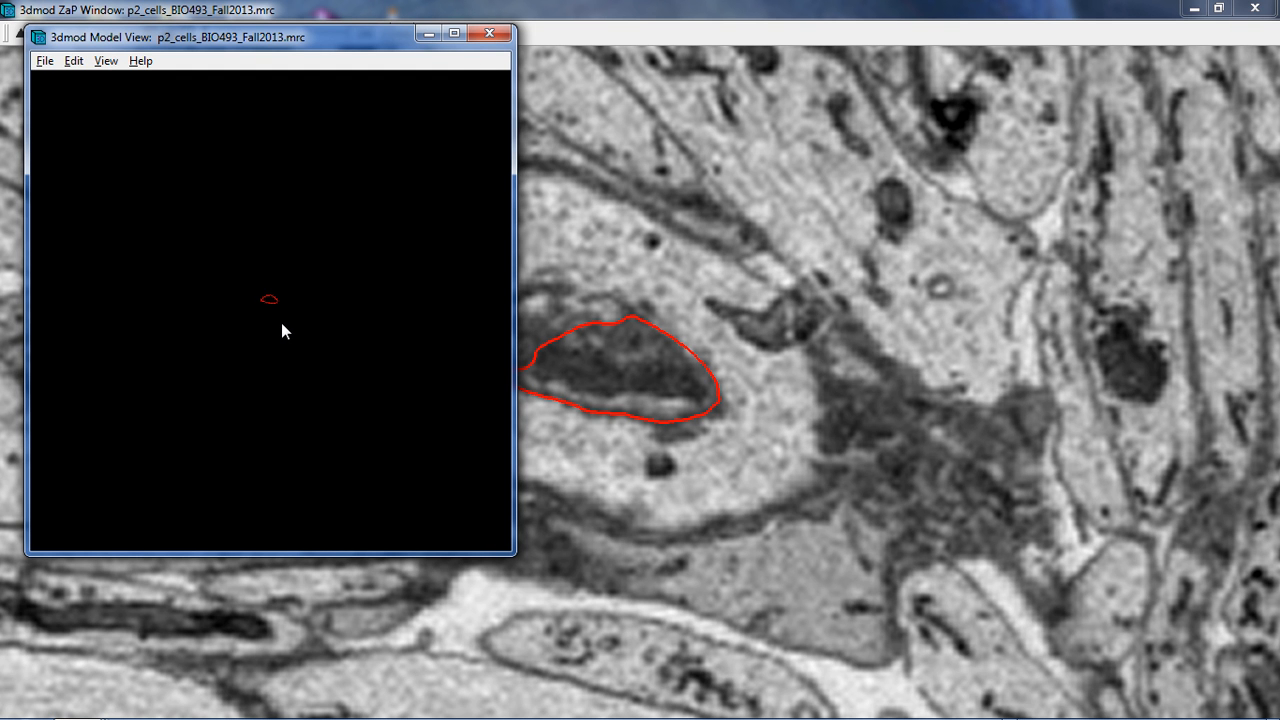
scroll(274, 323, up, 5)
middle_drag(364, 353, 220, 339)
middle_drag(222, 226, 408, 319)
middle_drag(289, 399, 223, 194)
drag(268, 238, 297, 292)
drag(317, 338, 315, 339)
click(561, 278)
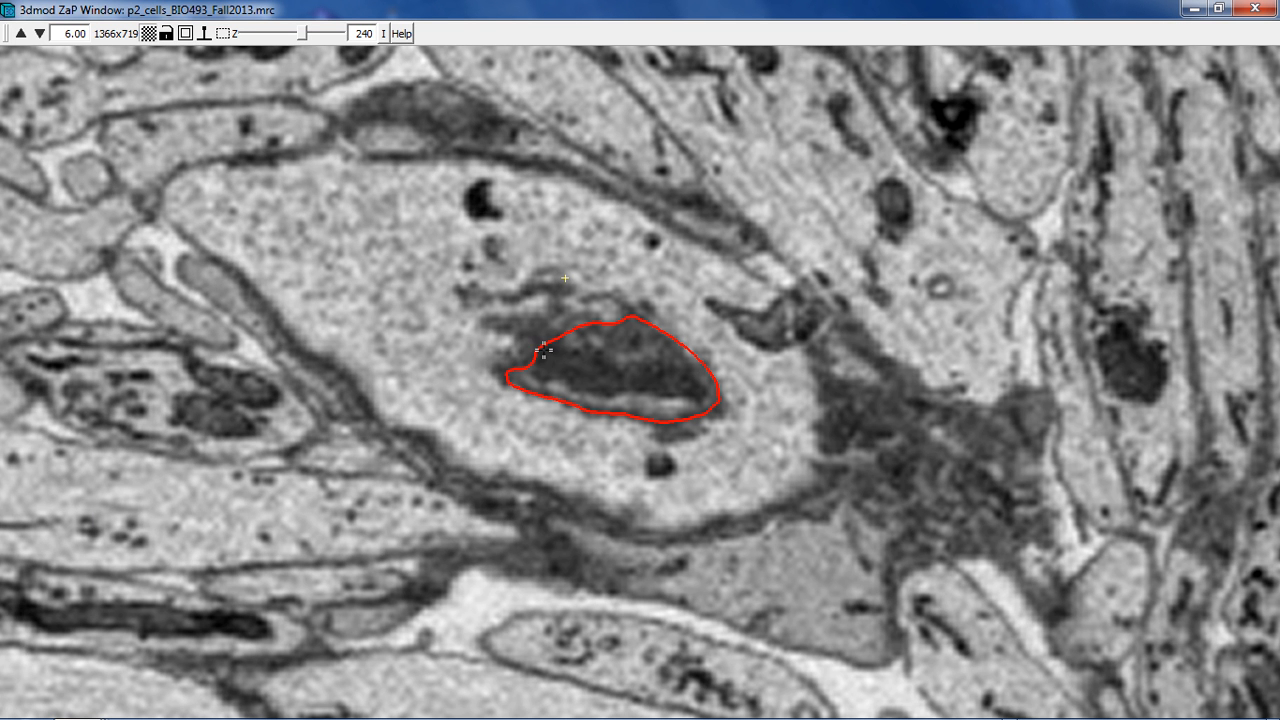
Trace the full nucleus outline on section 235 as a second contour of the nucleus object.
key(Page_Down)
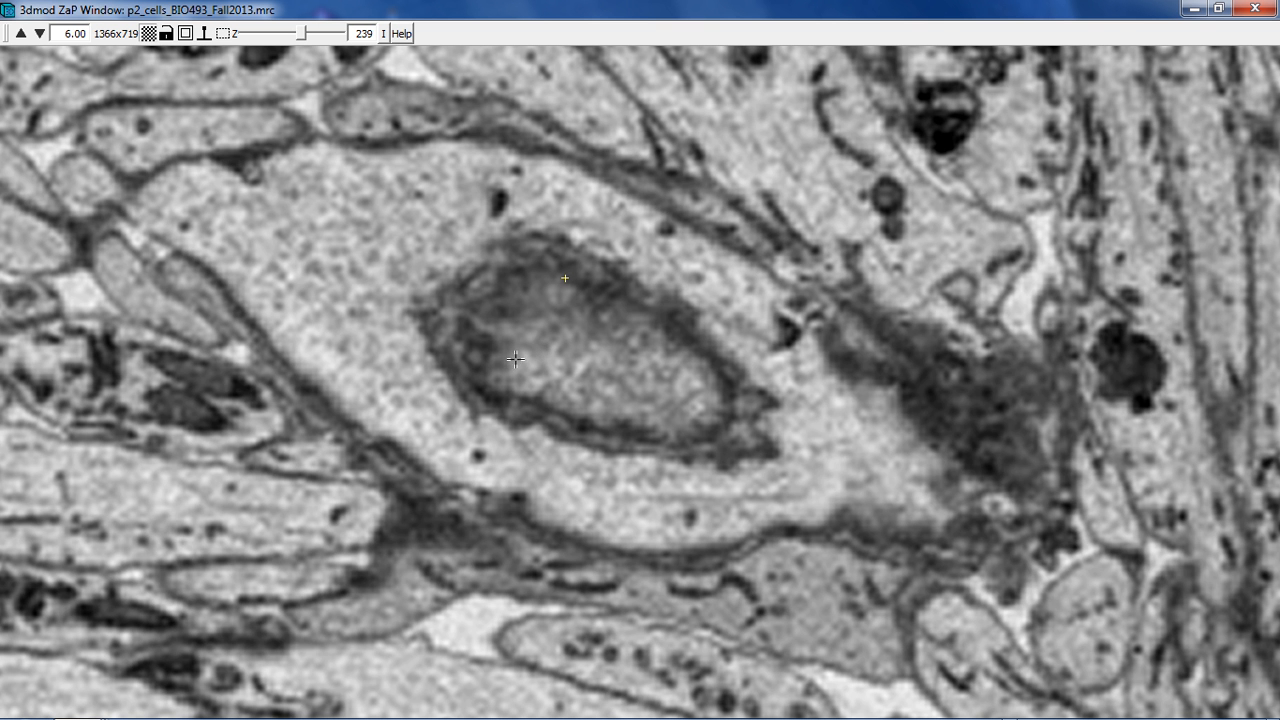
key(Page_Up)
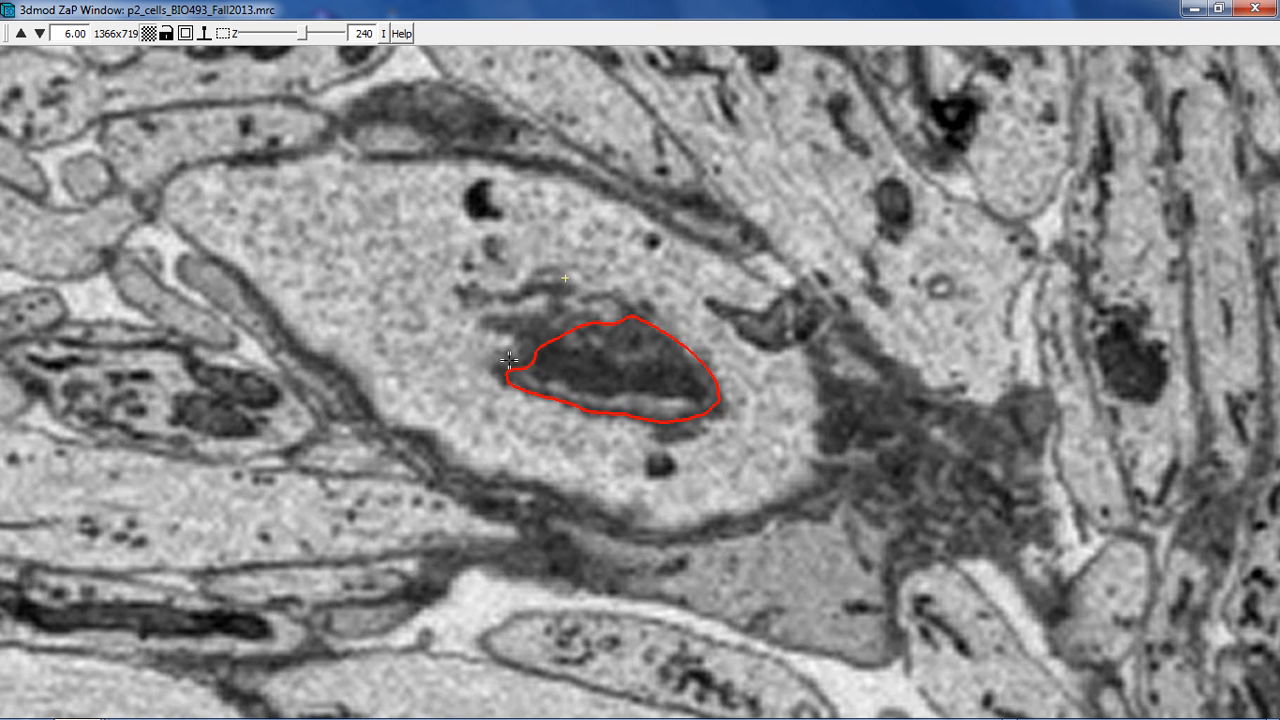
key(Page_Down)
key(Page_Down)
key(Page_Down)
key(Page_Down)
key(Page_Down)
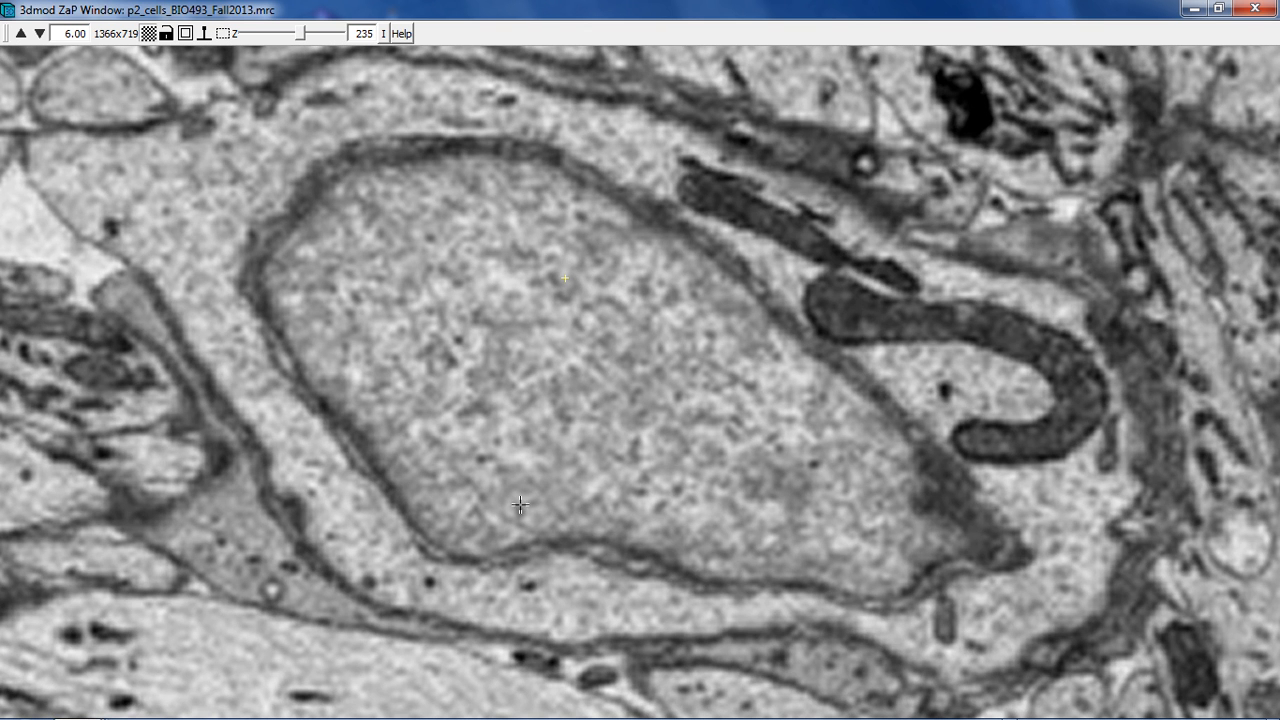
mouse_move(505, 550)
middle_down()
mouse_move(466, 552)
mouse_move(406, 526)
mouse_move(329, 414)
middle_up()
middle_drag(308, 388, 309, 387)
mouse_move(291, 356)
middle_down()
mouse_move(258, 278)
mouse_move(322, 182)
mouse_move(365, 163)
mouse_move(538, 152)
mouse_move(714, 248)
middle_up()
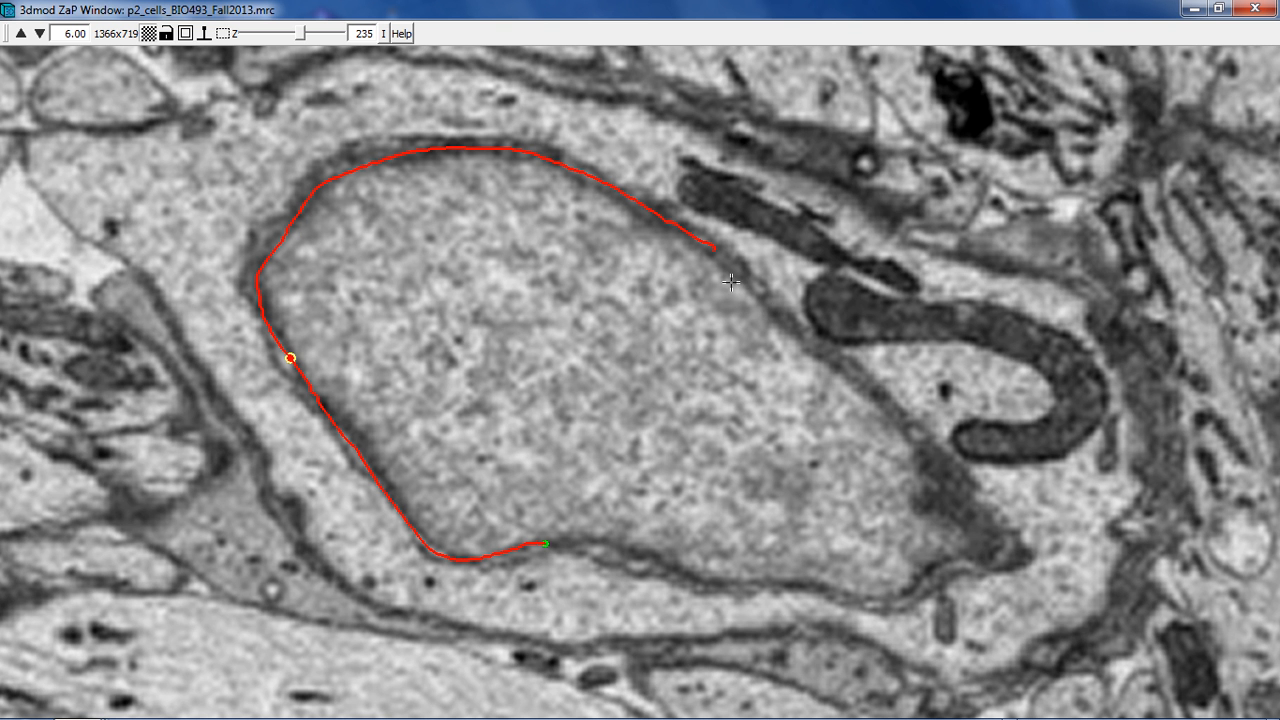
mouse_move(745, 288)
middle_down()
mouse_move(868, 385)
mouse_move(1010, 540)
mouse_move(890, 597)
mouse_move(666, 578)
mouse_move(559, 538)
middle_up()
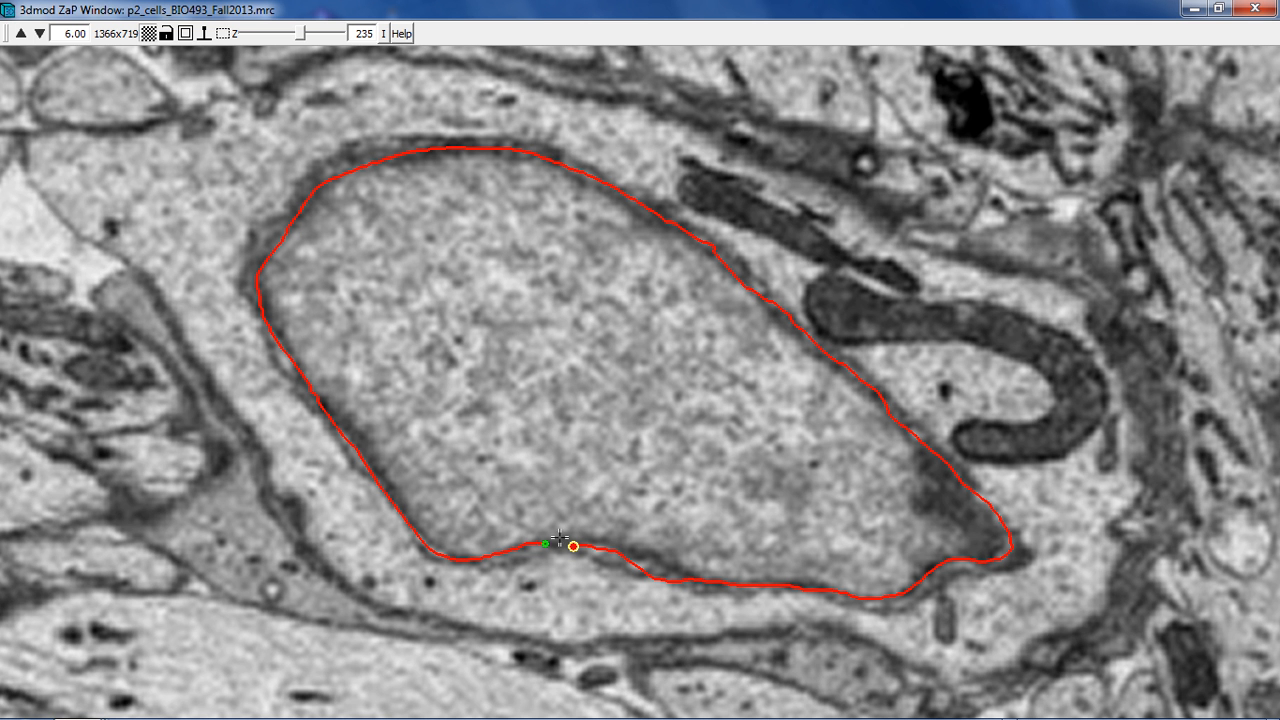
click(626, 446)
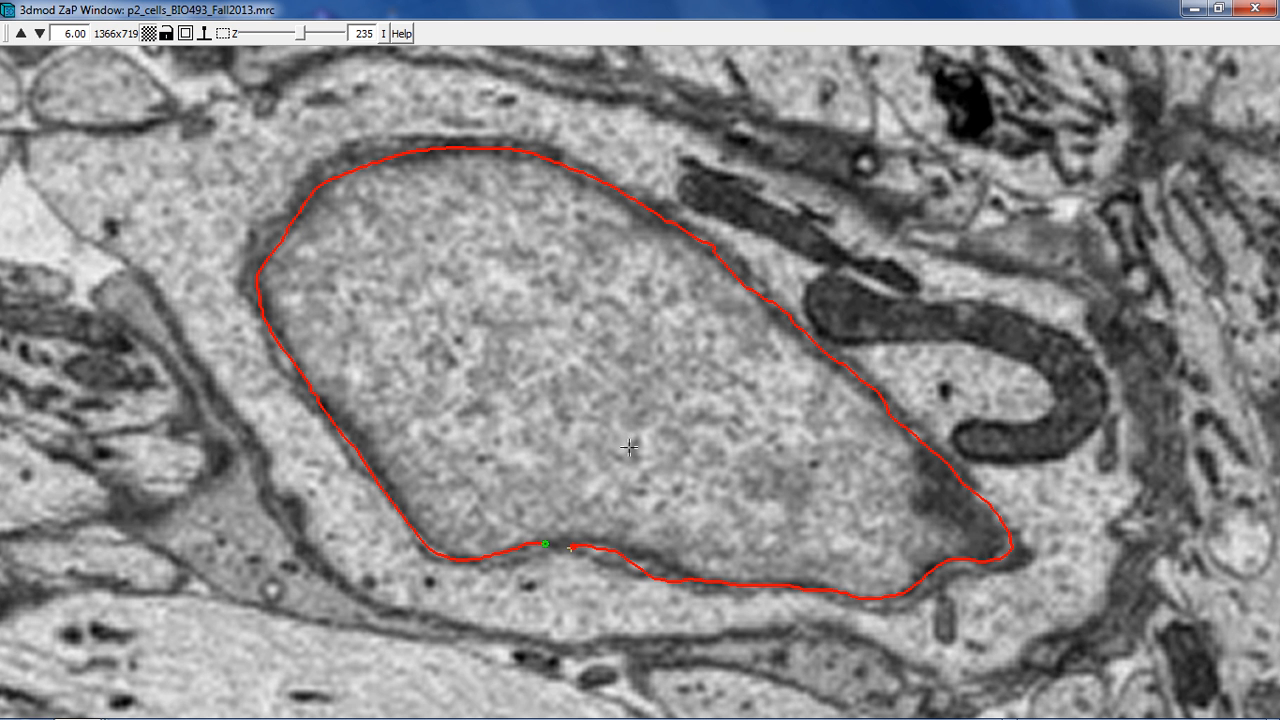
Reopen the Drawing Tools and return to the image window with the section 235 contour.
click(604, 546)
key(alt+Tab)
key(alt+Tab)
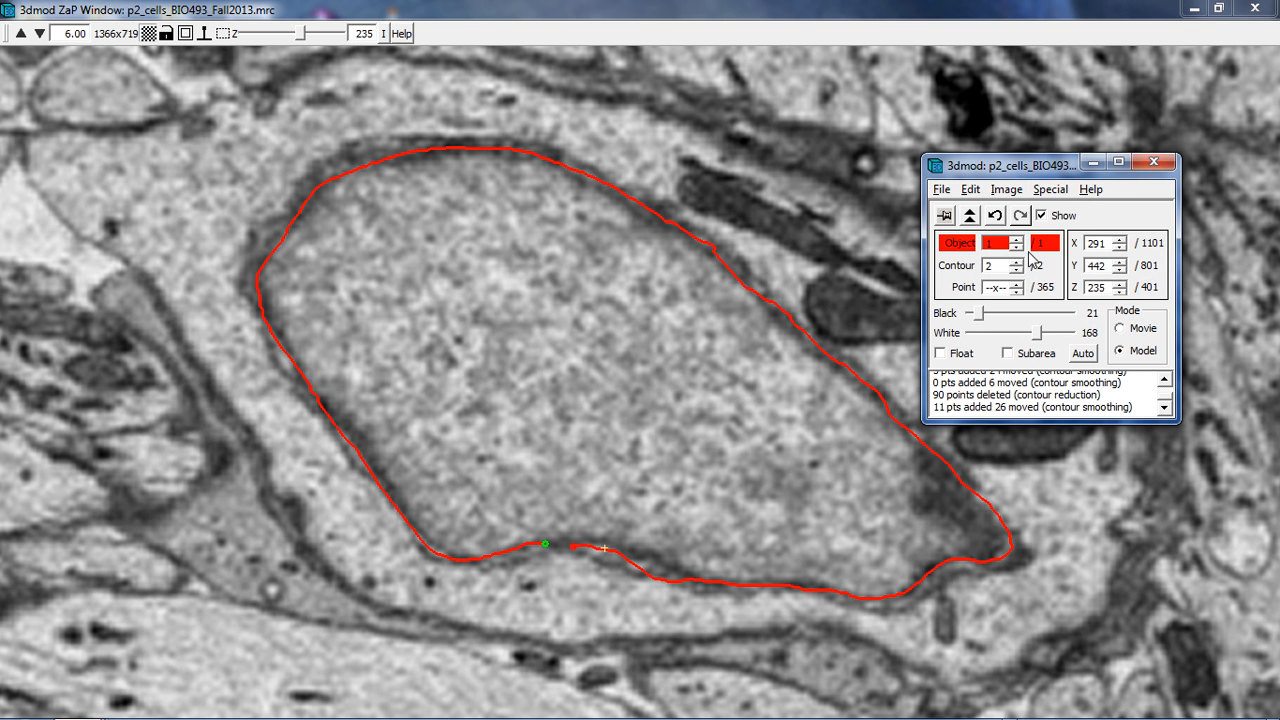
click(1045, 192)
click(1062, 272)
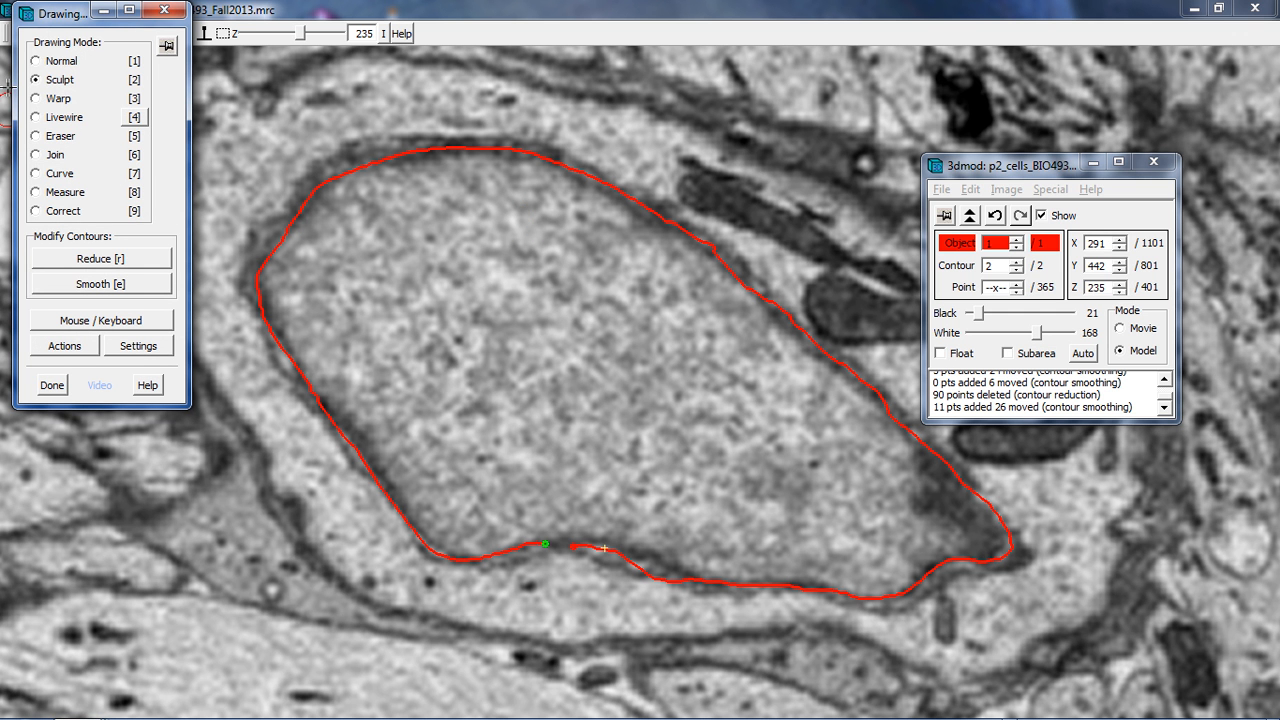
click(558, 234)
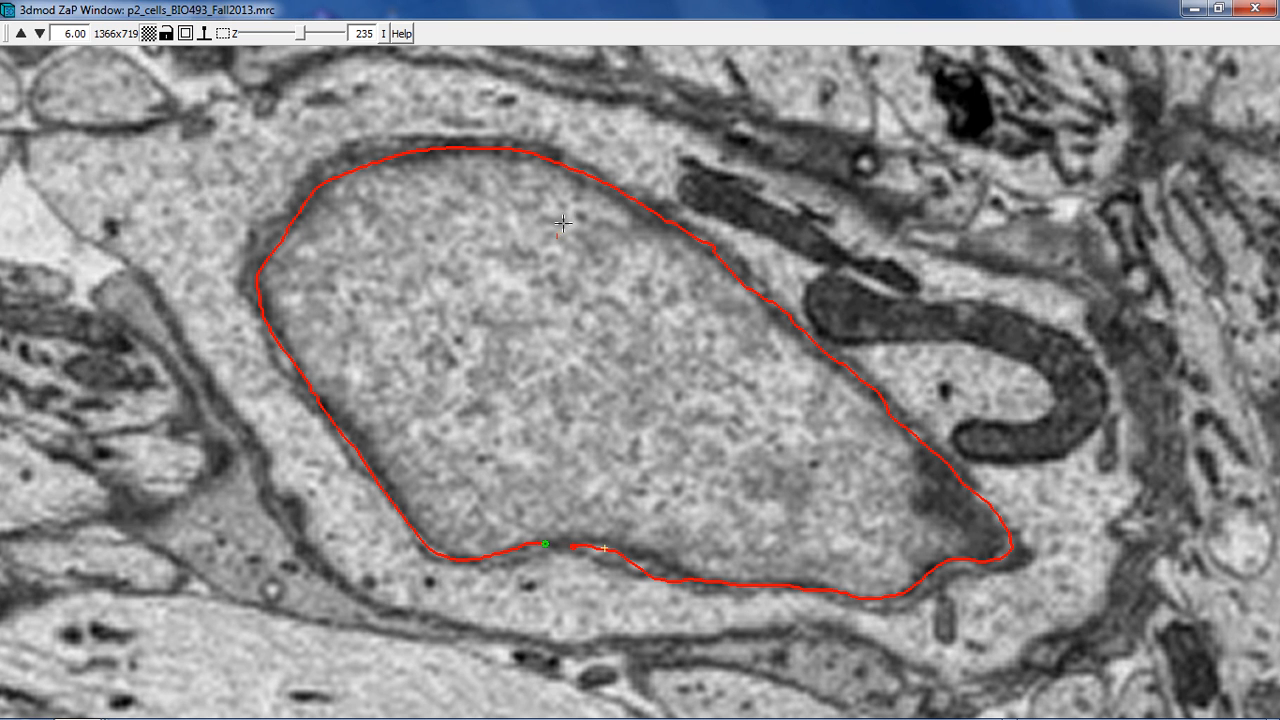
Reduce and smooth the section 235 contour, then reshape its lower edge in Sculpt mode.
click(629, 208)
key(r)
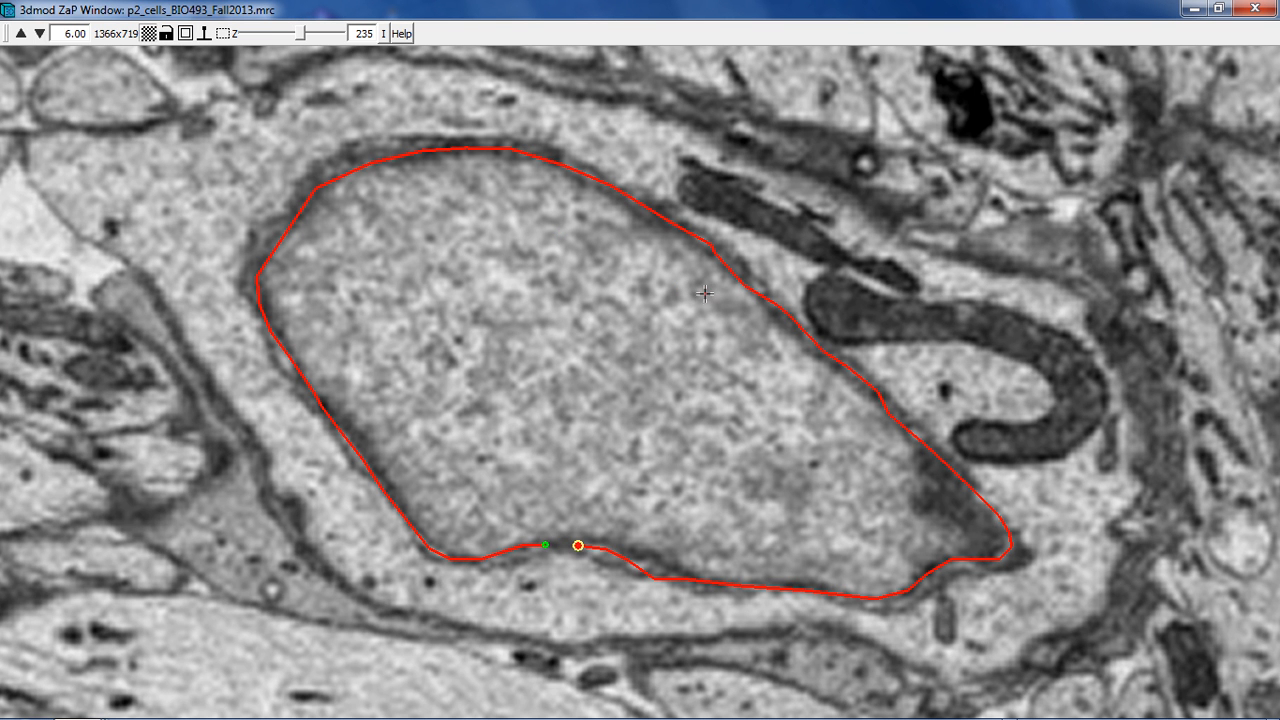
key(shift+r)
key(r)
key(2)
mouse_move(587, 574)
mouse_down()
mouse_move(571, 569)
mouse_move(590, 555)
mouse_move(617, 567)
mouse_up()
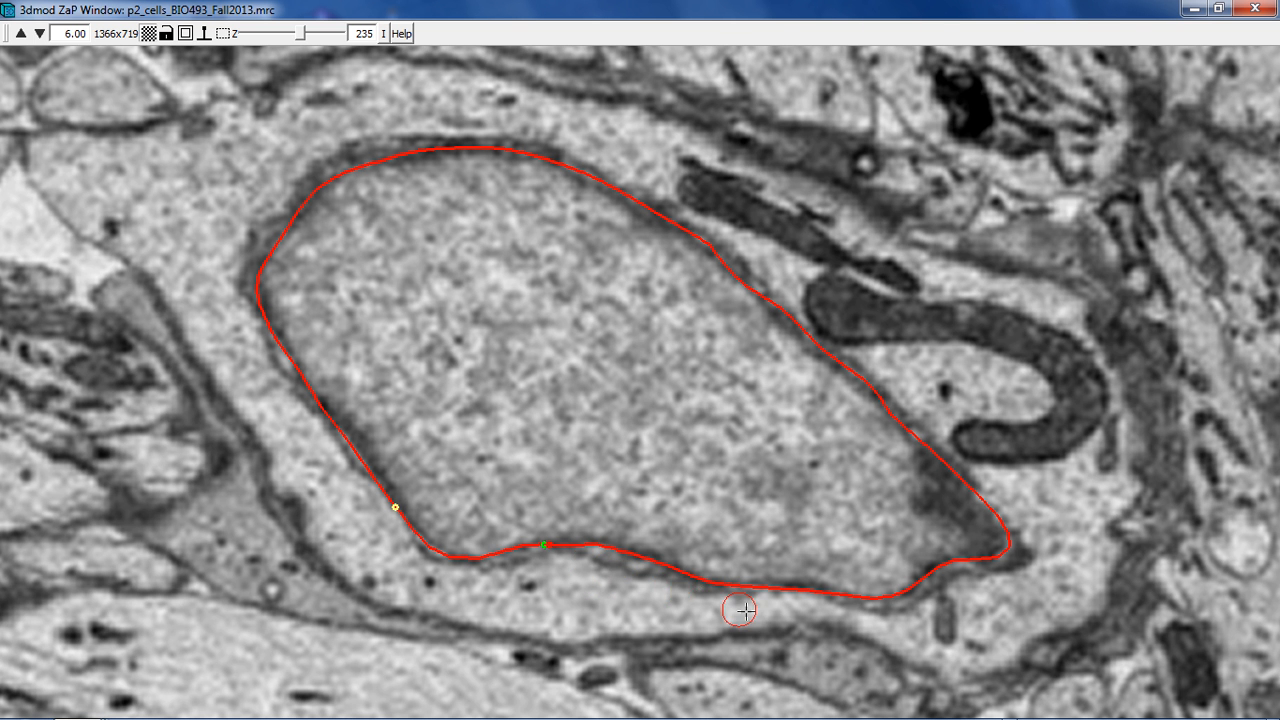
Sculpt the lower-right end of the section 235 contour to the nuclear membrane, then view both contours in the 3D Model View.
mouse_move(840, 566)
mouse_down()
mouse_move(885, 591)
mouse_move(923, 571)
mouse_up()
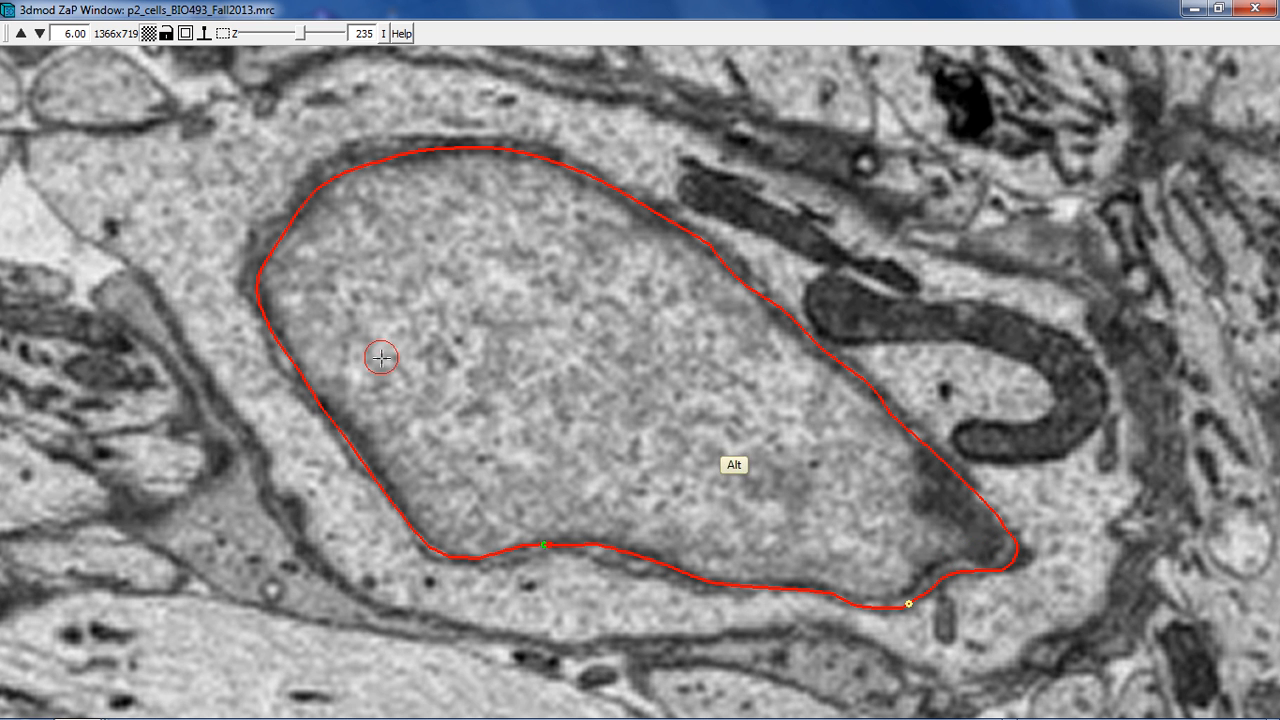
key(alt+Tab)
key(alt+Tab)
key(alt+Tab)
key(alt+Tab)
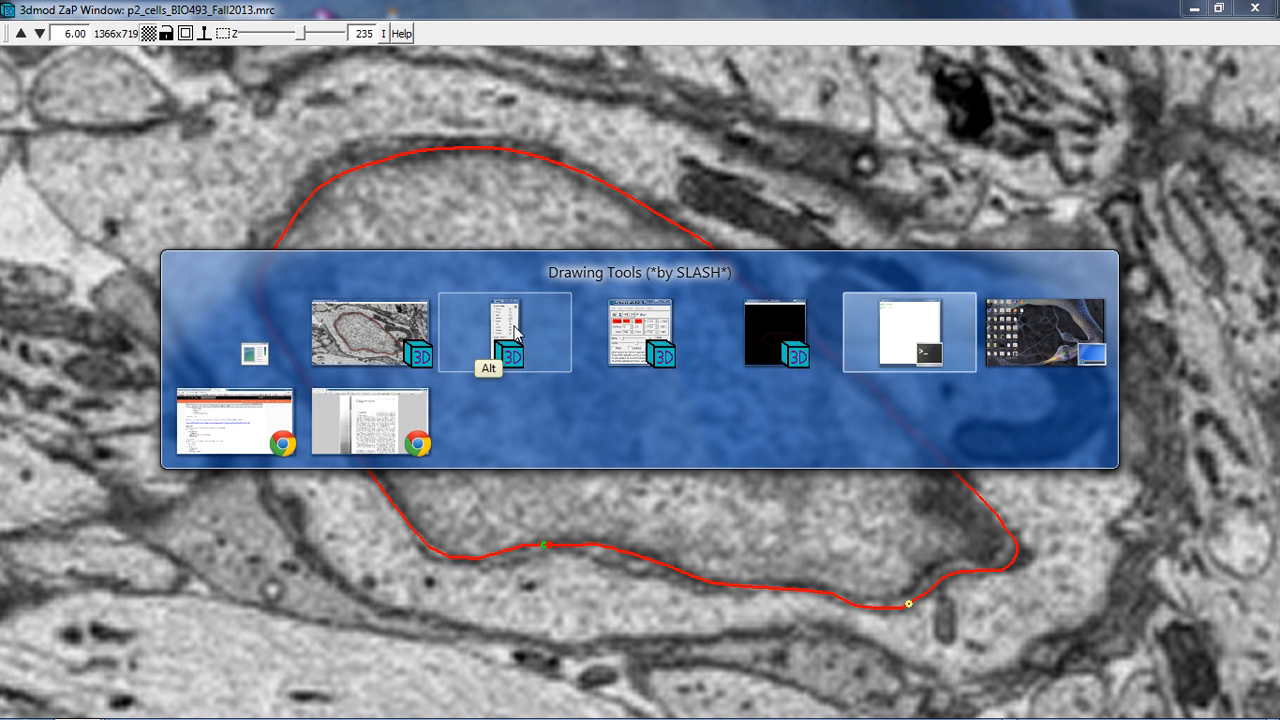
click(790, 335)
middle_drag(347, 413, 327, 377)
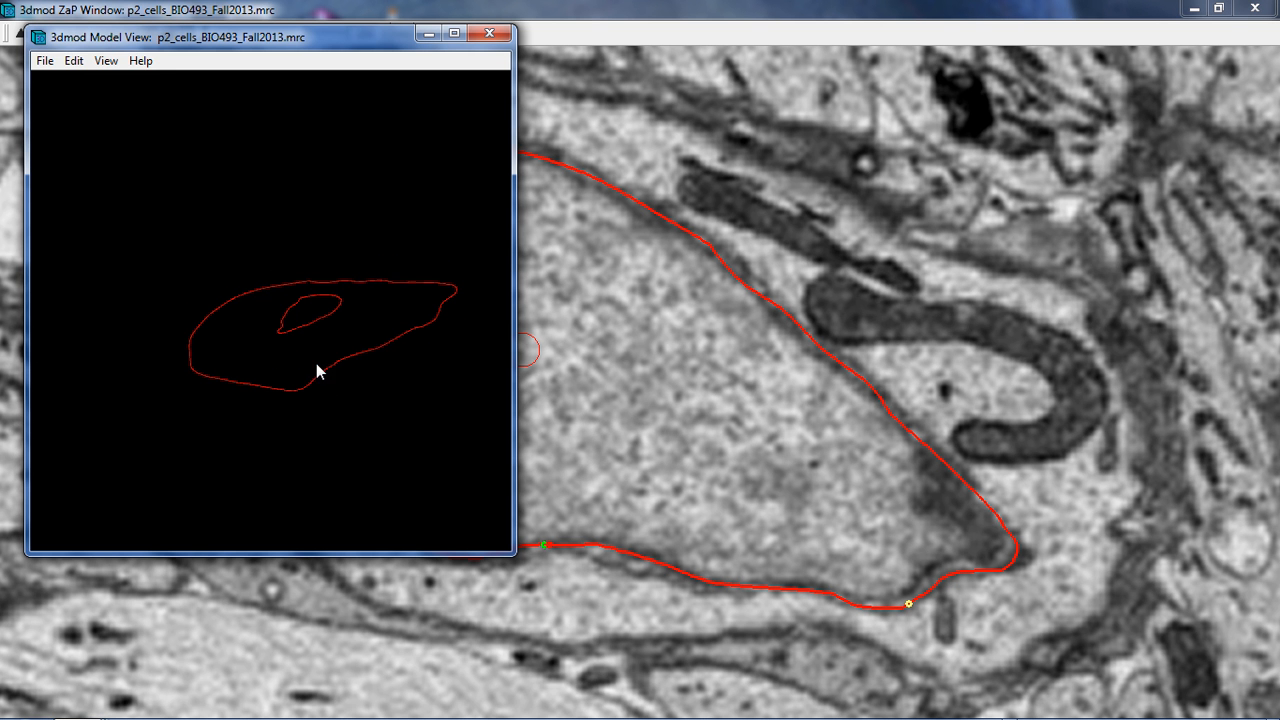
click(614, 367)
Open the Interpolator plugin from the 3dmod main window.
key(alt+Tab)
key(alt+Tab)
key(alt+Tab)
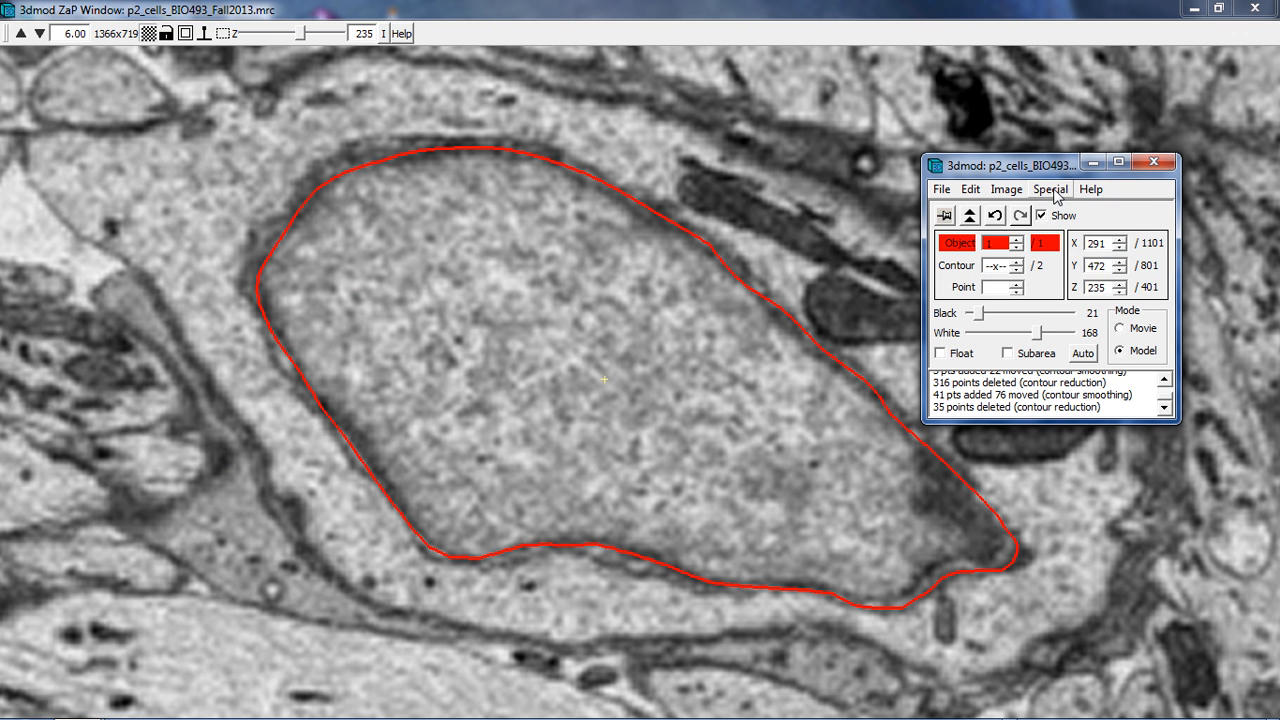
click(1052, 190)
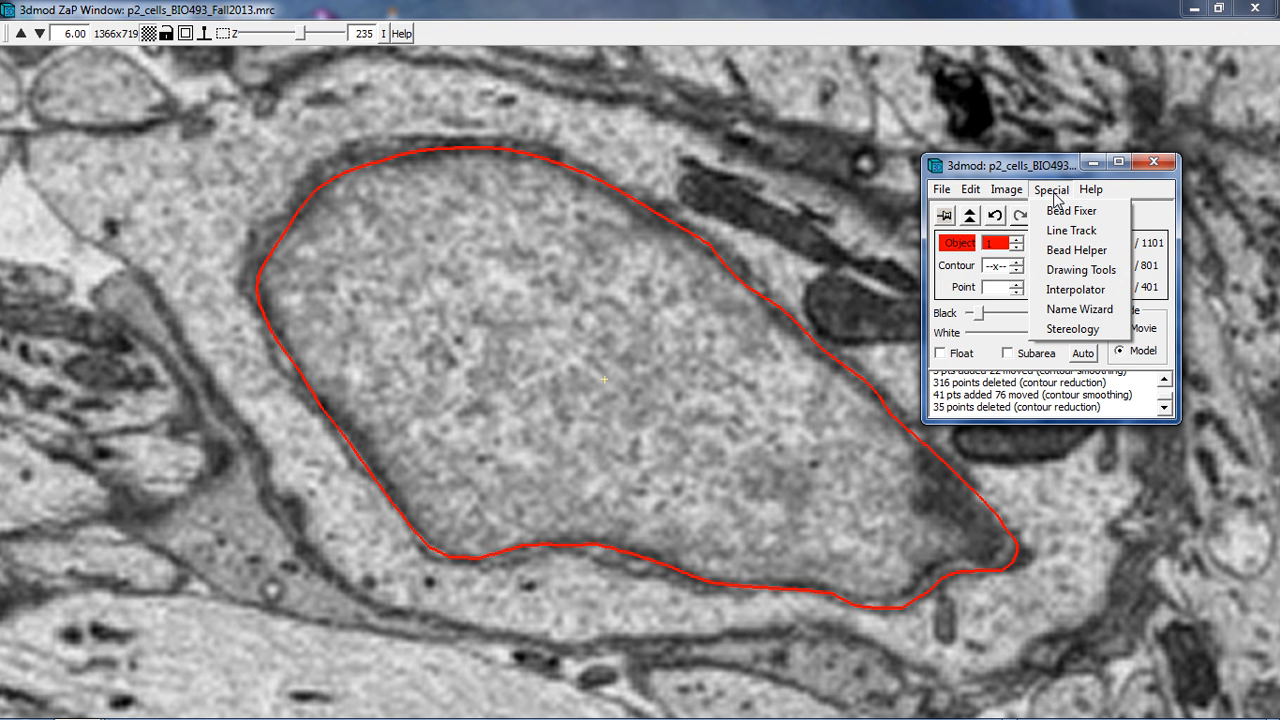
click(1077, 290)
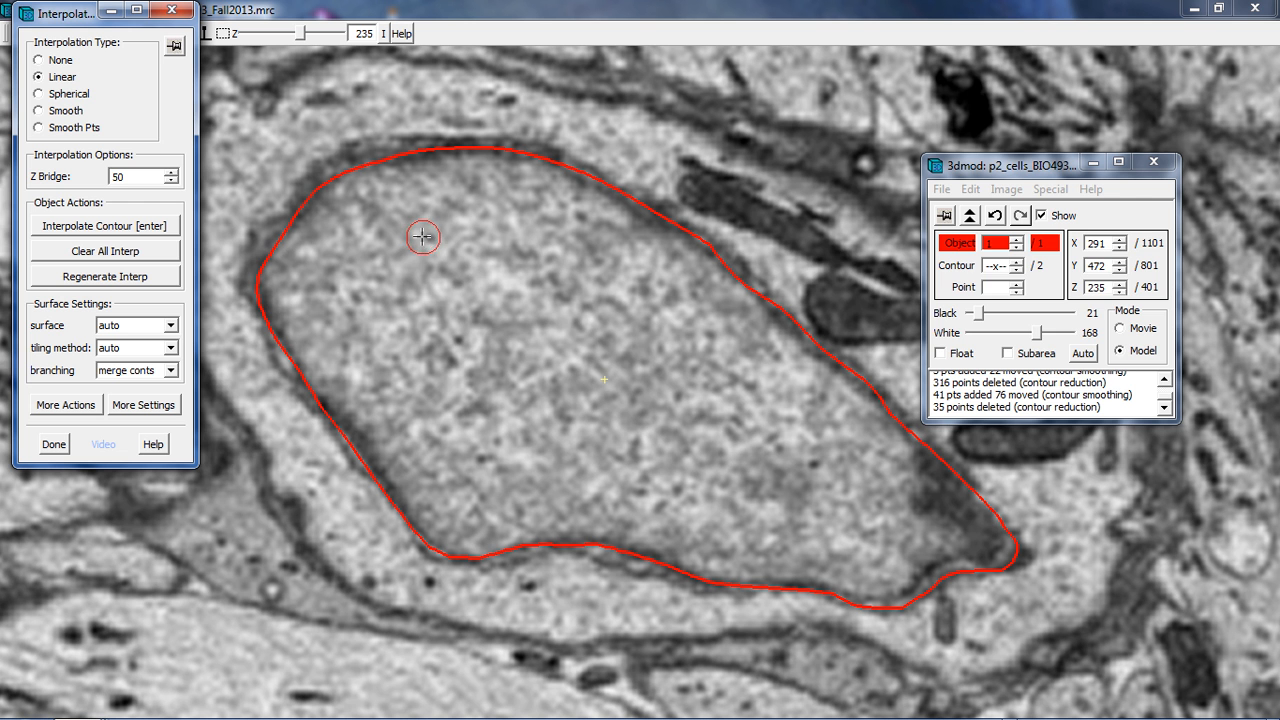
Shrink the ZaP window and place it beside the Model View, then tilt the model until its contours appear edge-on.
key(alt+Tab)
key(Tab)
key(Tab)
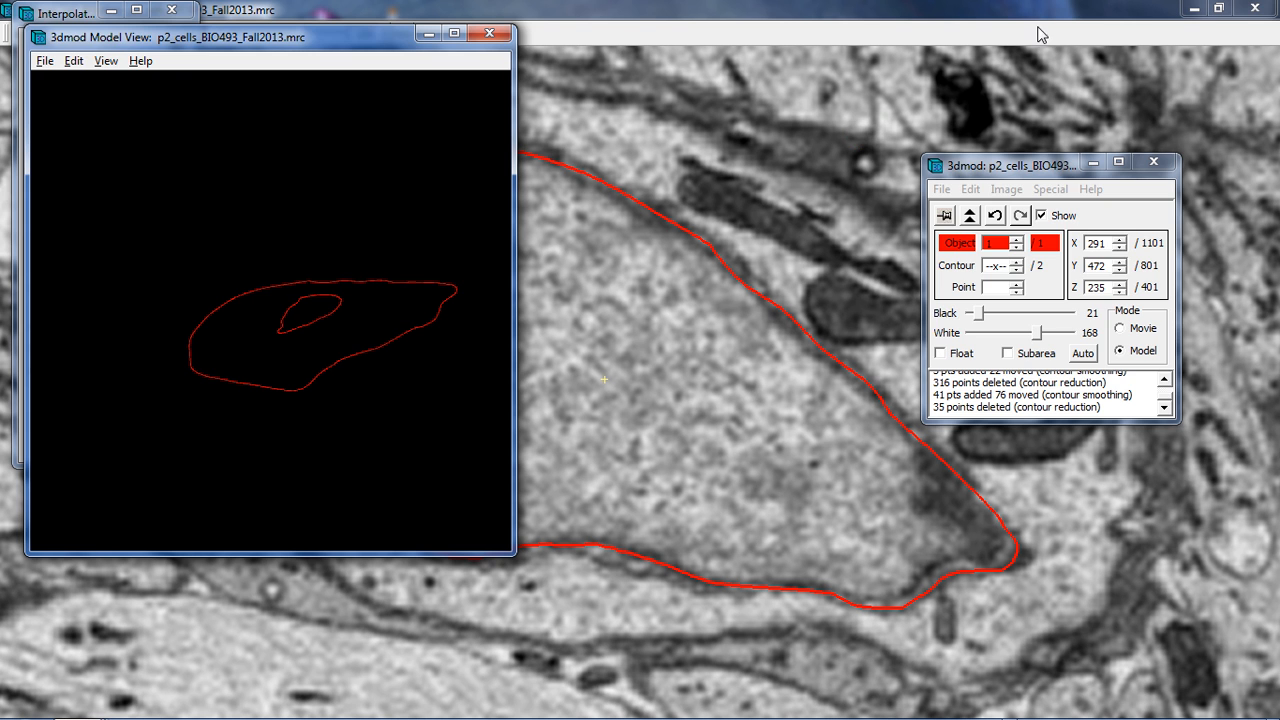
click(1038, 34)
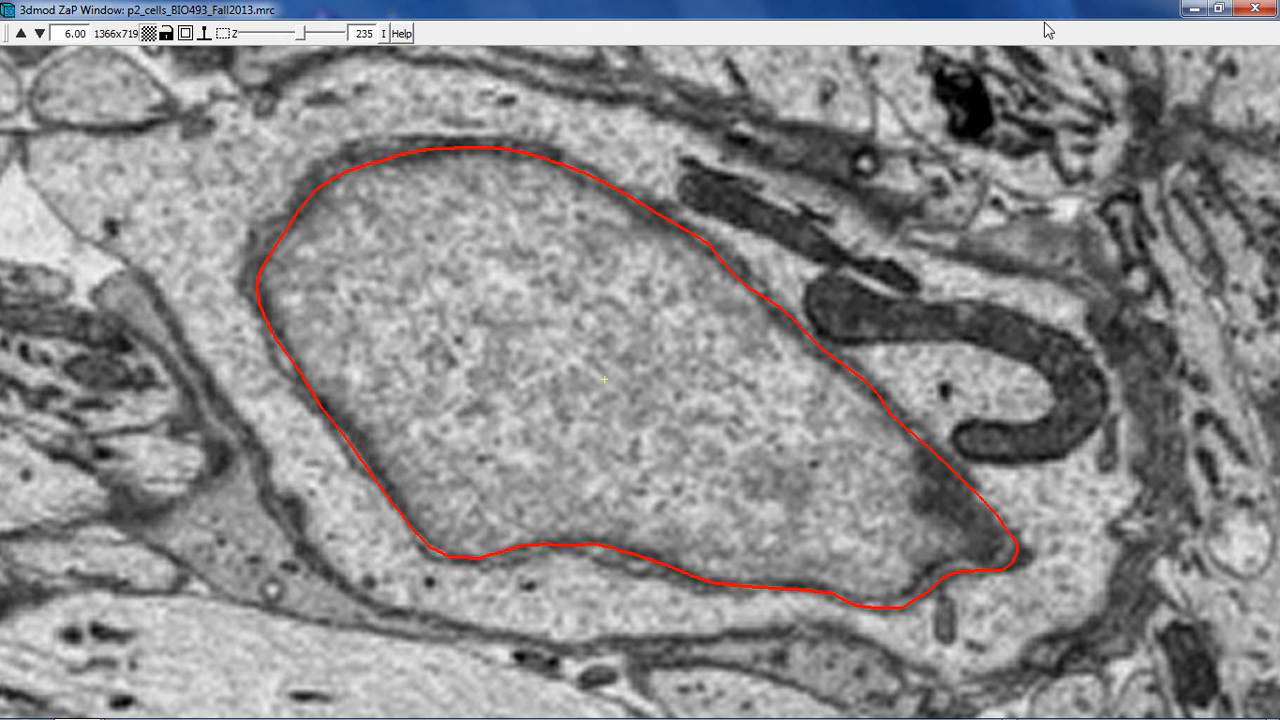
click(1219, 10)
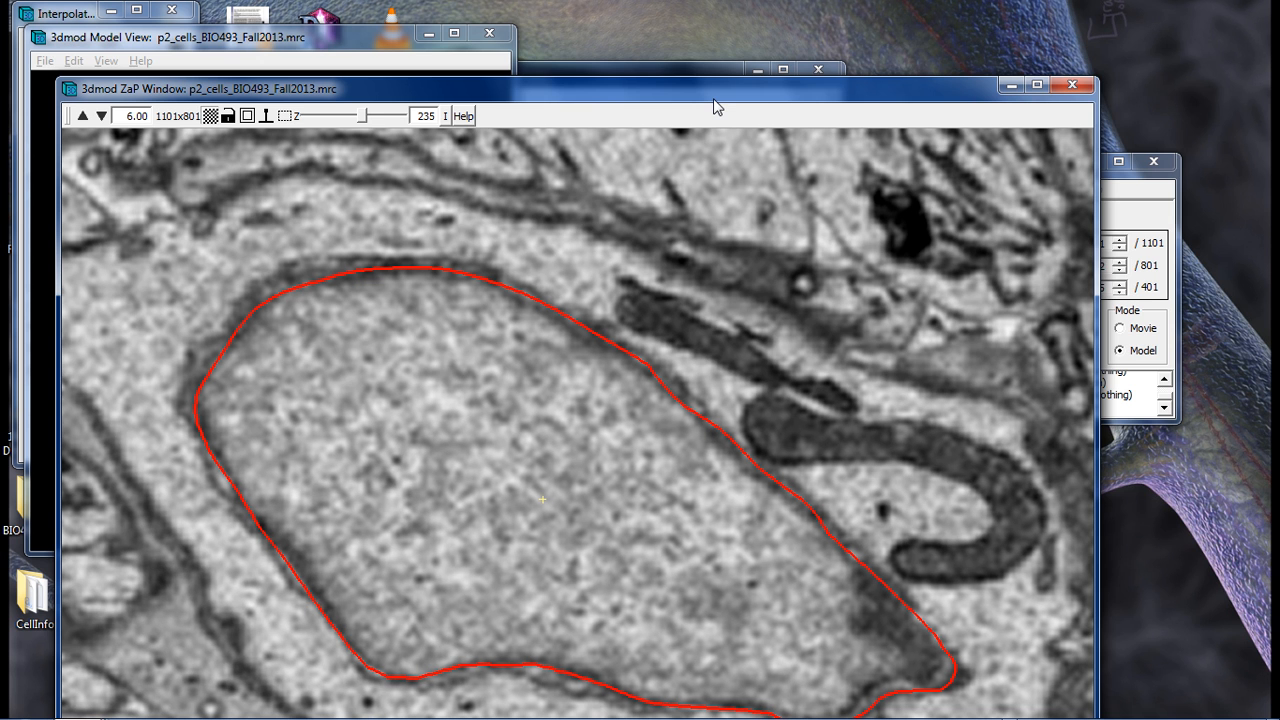
drag(714, 106, 850, 54)
drag(193, 27, 558, 82)
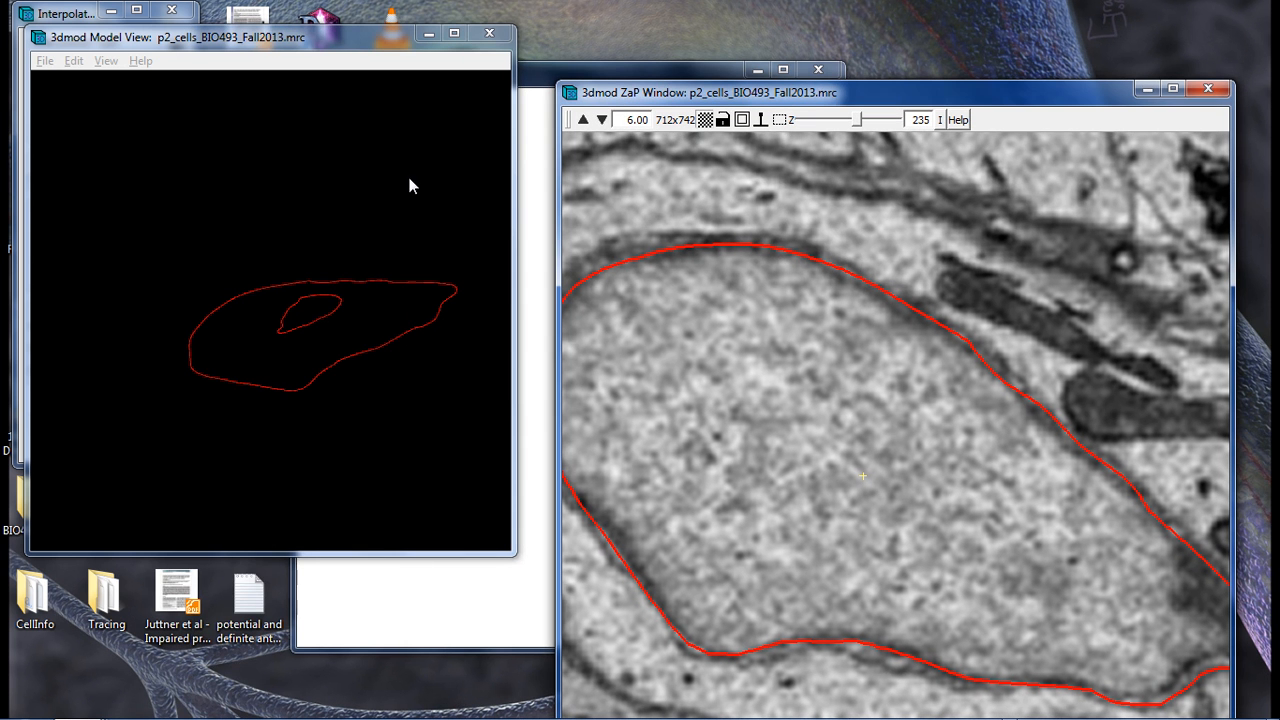
middle_drag(361, 403, 343, 284)
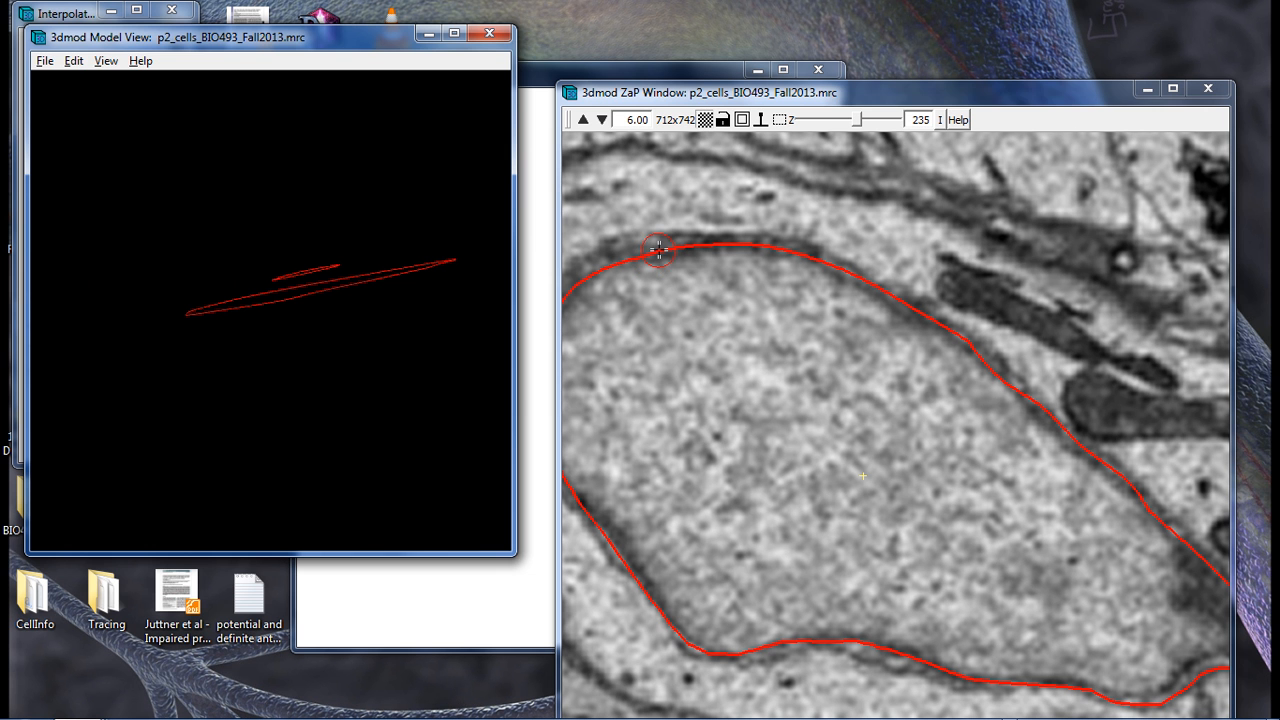
Interpolate the nucleus contours linearly between sections 235 and 240, then rotate the model to inspect the generated contours.
click(681, 273)
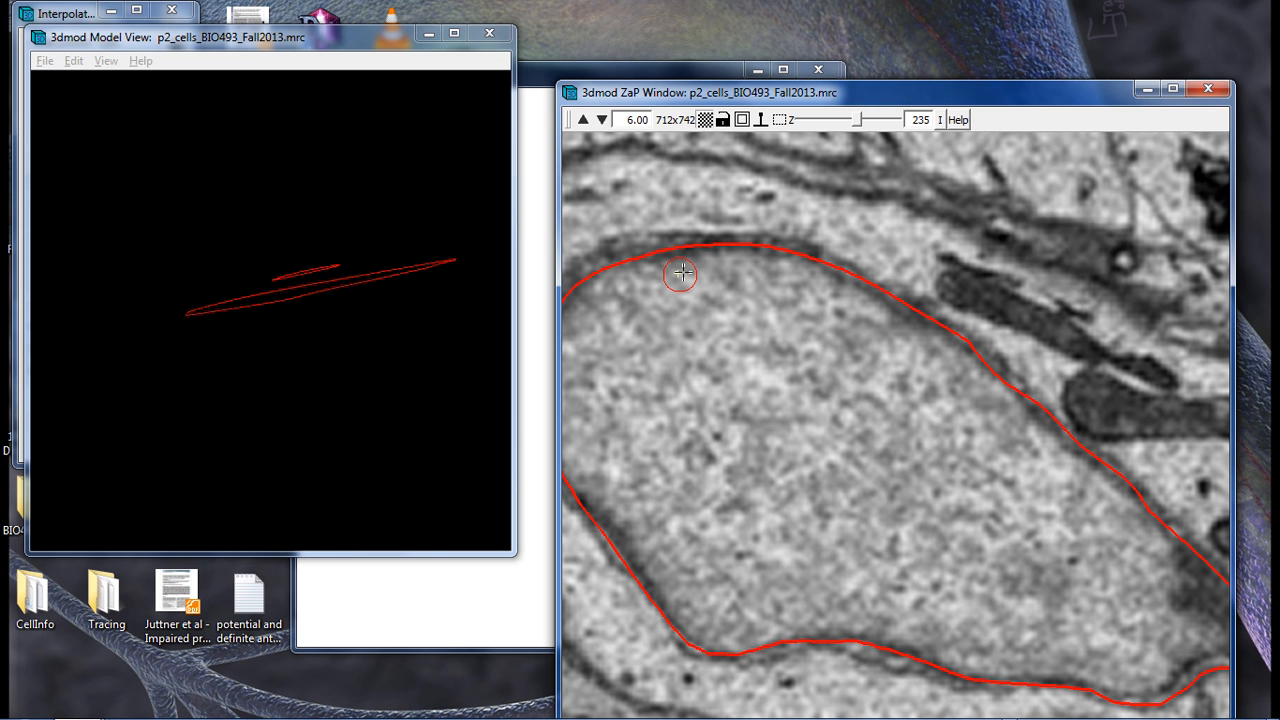
click(689, 245)
key(i)
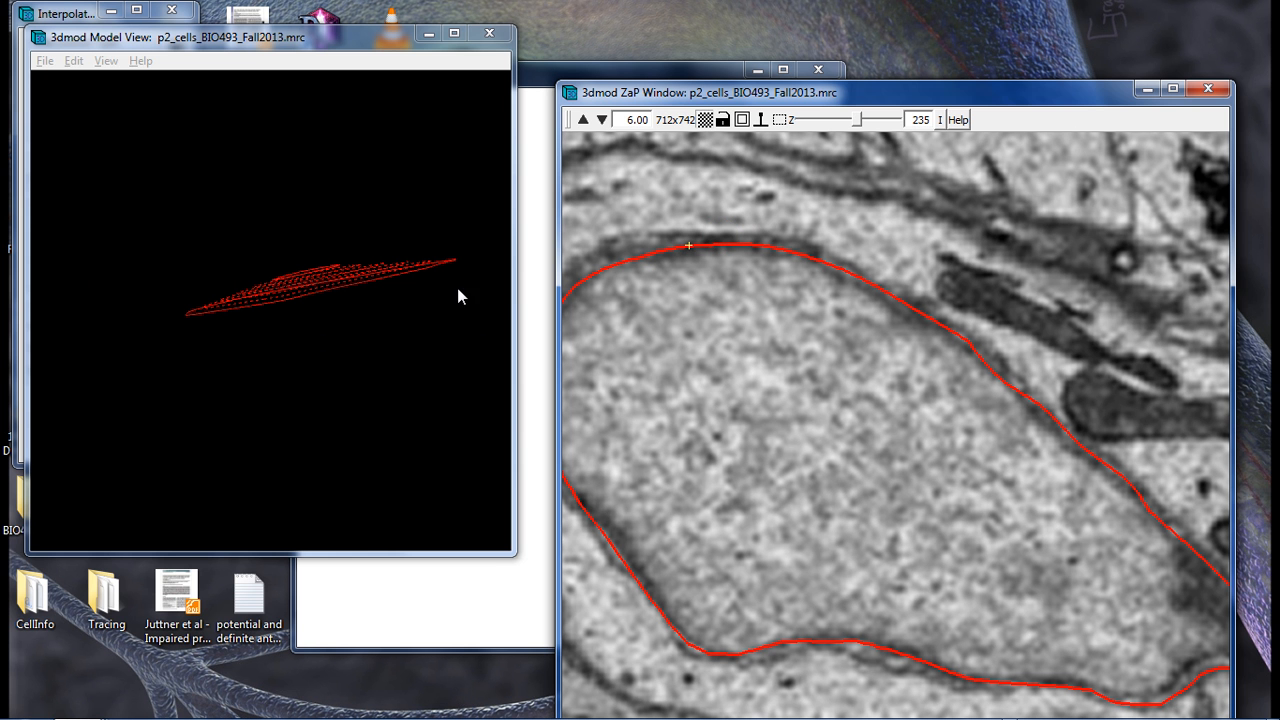
middle_drag(311, 362, 339, 347)
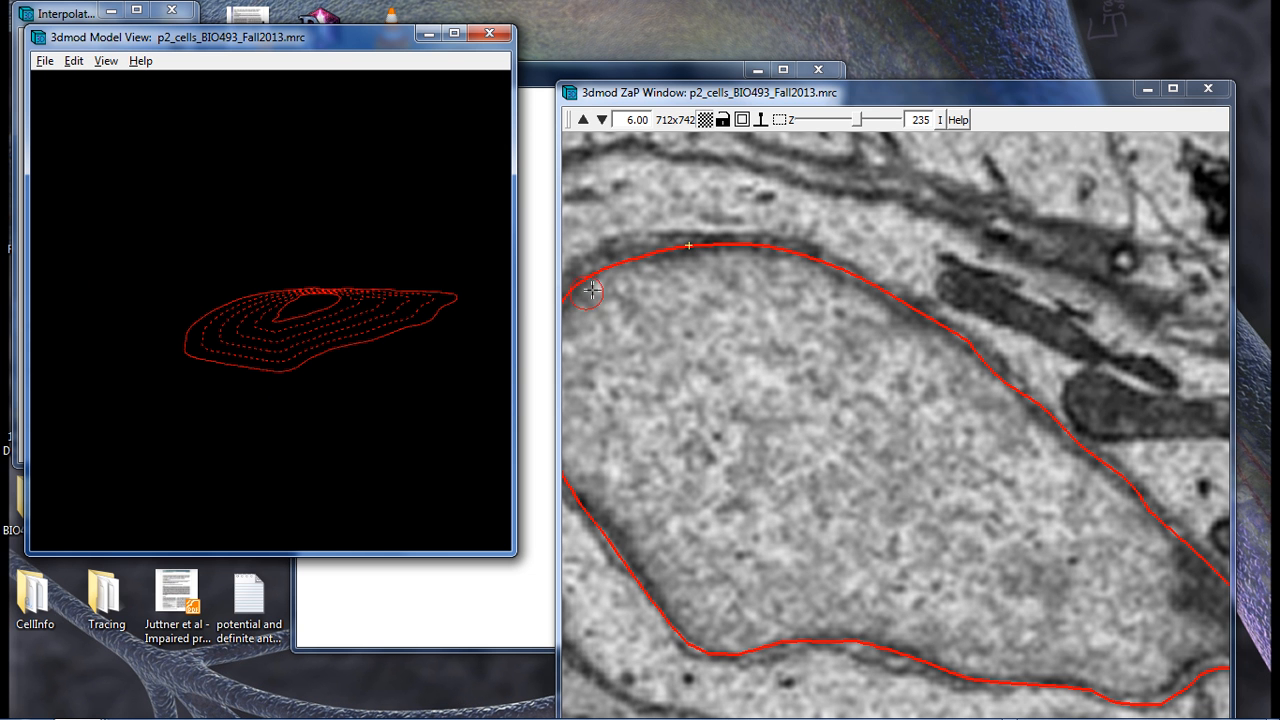
Maximize the ZaP window and sculpt the interpolated contour on section 238 to fit the nucleus outline.
click(688, 347)
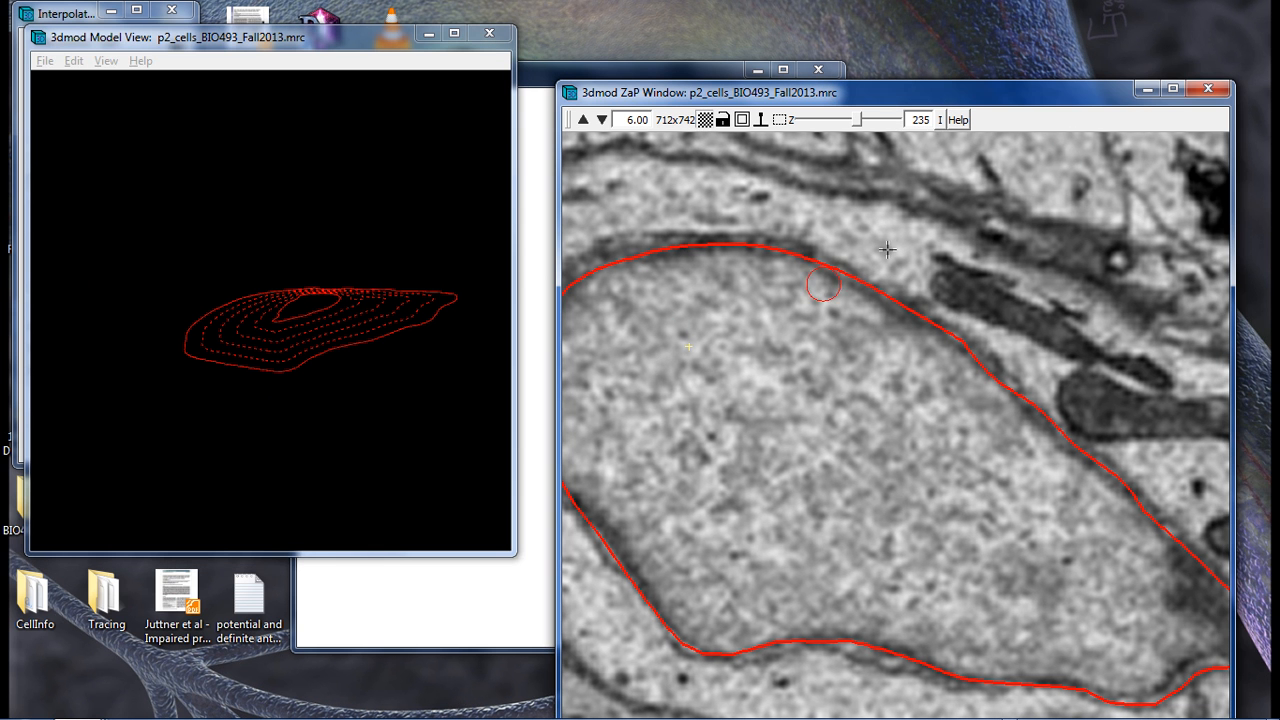
click(1173, 90)
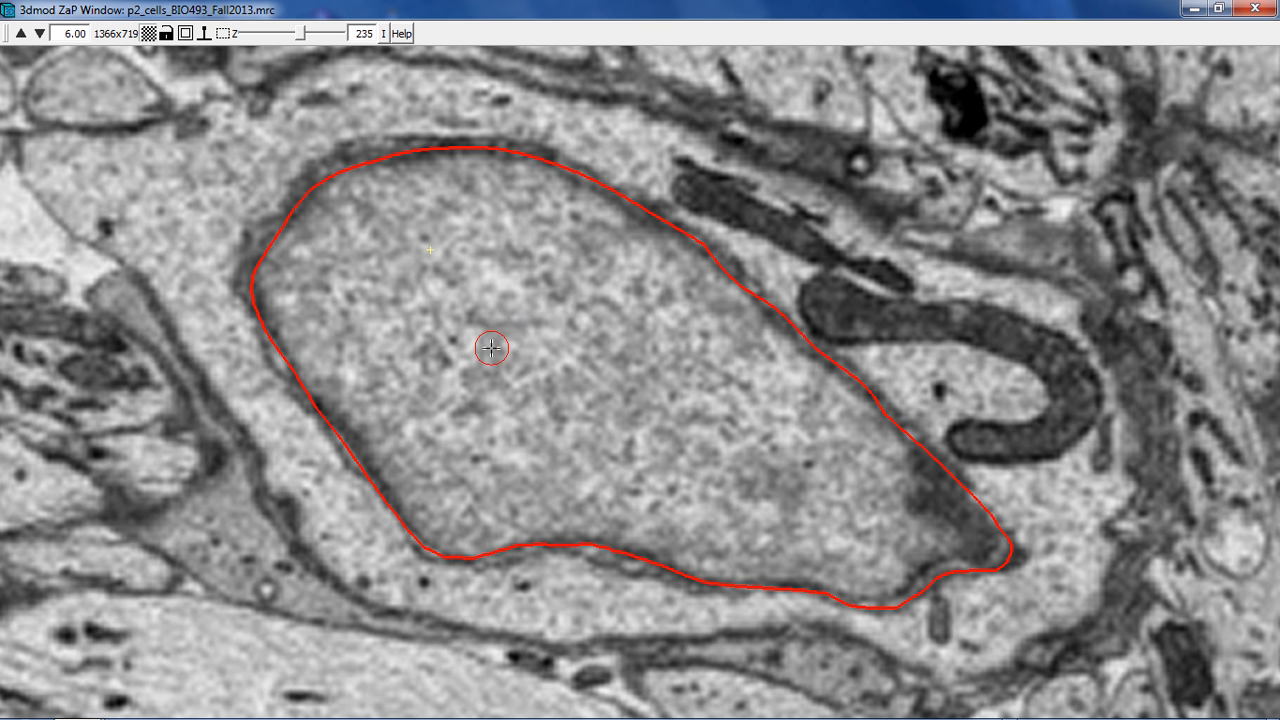
key(Page_Up)
key(Page_Up)
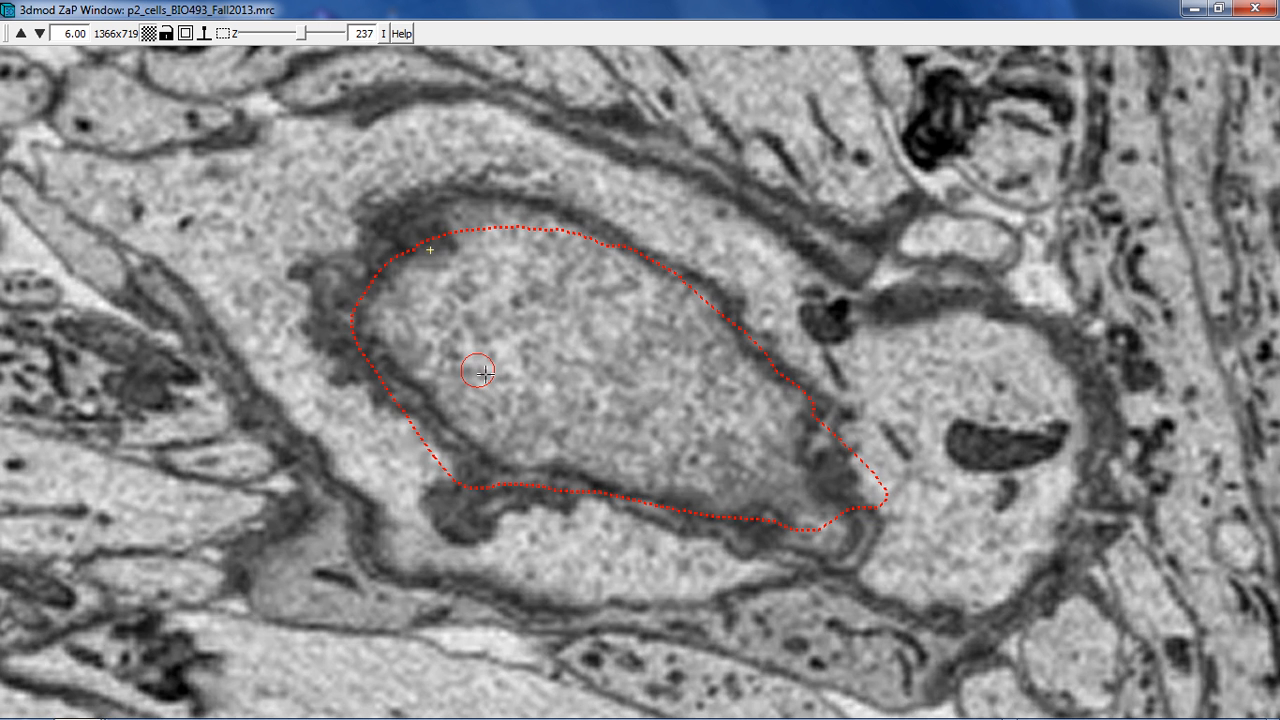
key(Page_Up)
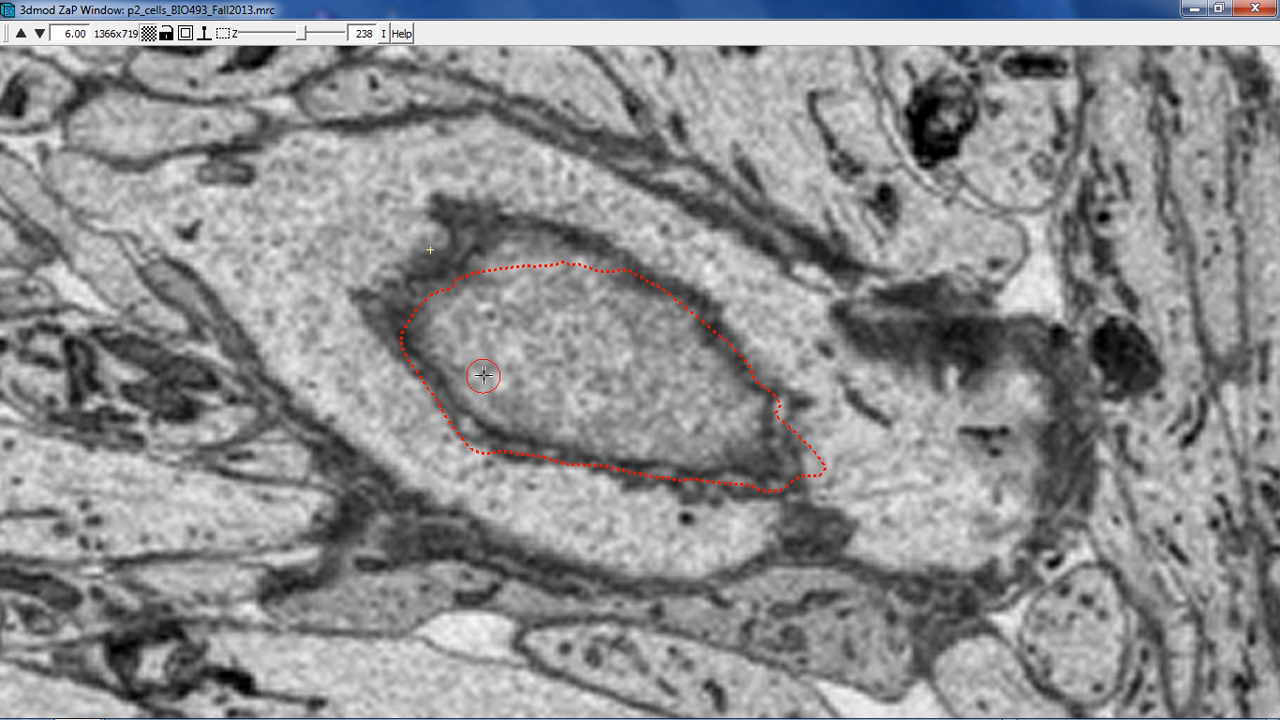
key(Page_Down)
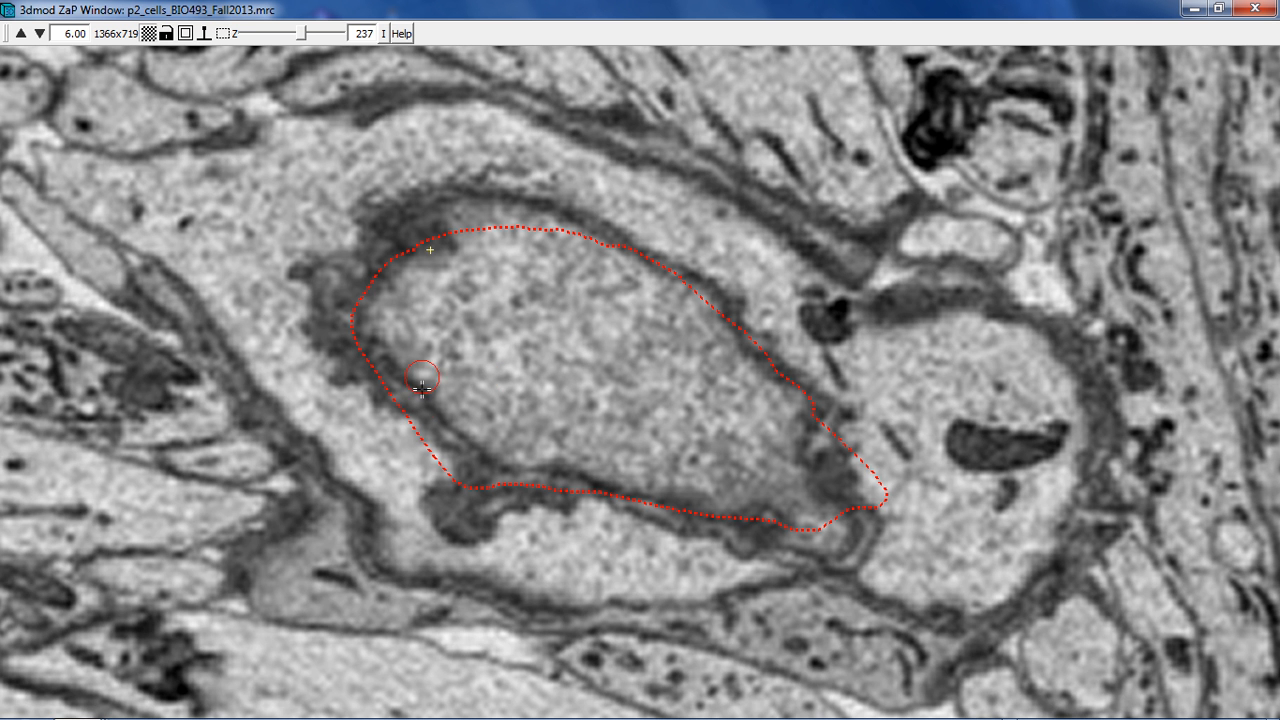
key(Page_Up)
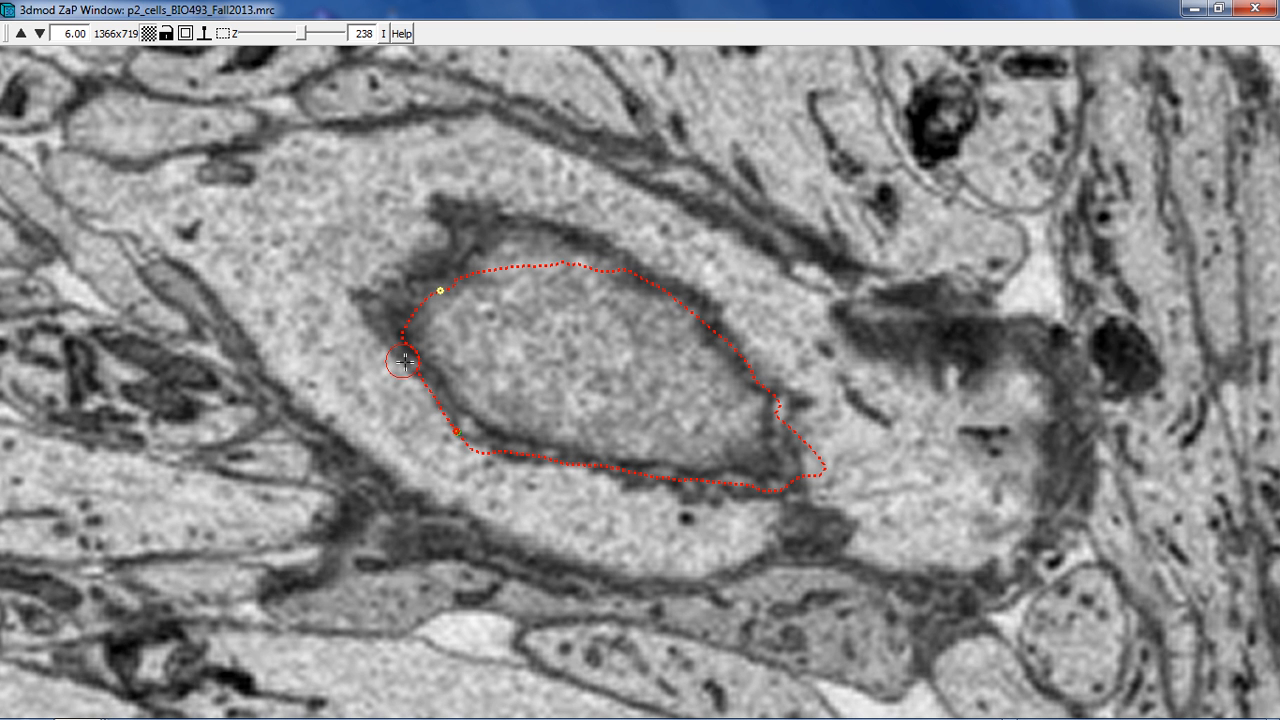
mouse_move(436, 405)
middle_down()
mouse_move(473, 445)
mouse_move(594, 480)
mouse_move(760, 494)
mouse_move(808, 466)
mouse_move(783, 378)
middle_up()
mouse_move(418, 322)
middle_down()
mouse_move(508, 246)
mouse_move(531, 245)
mouse_move(615, 268)
mouse_move(668, 314)
middle_up()
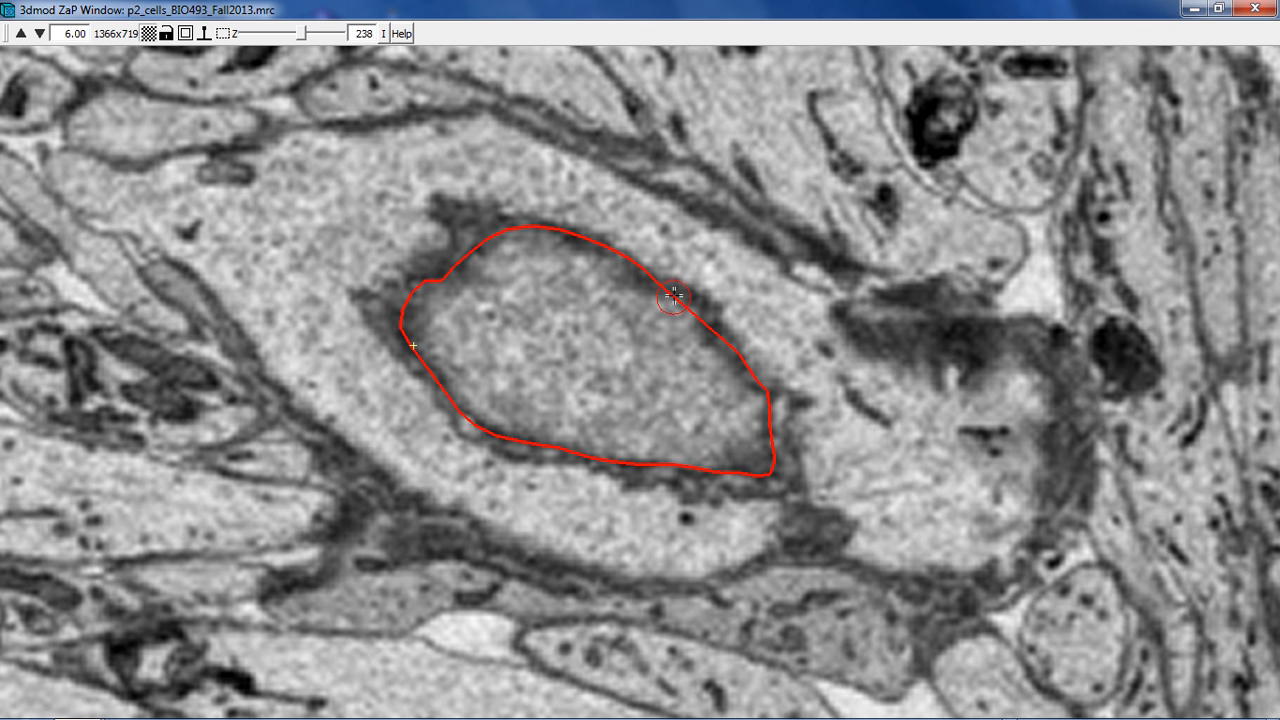
Rotate the updated nucleus contours in the 3D Model View, then return to the section 238 image.
key(alt+Tab)
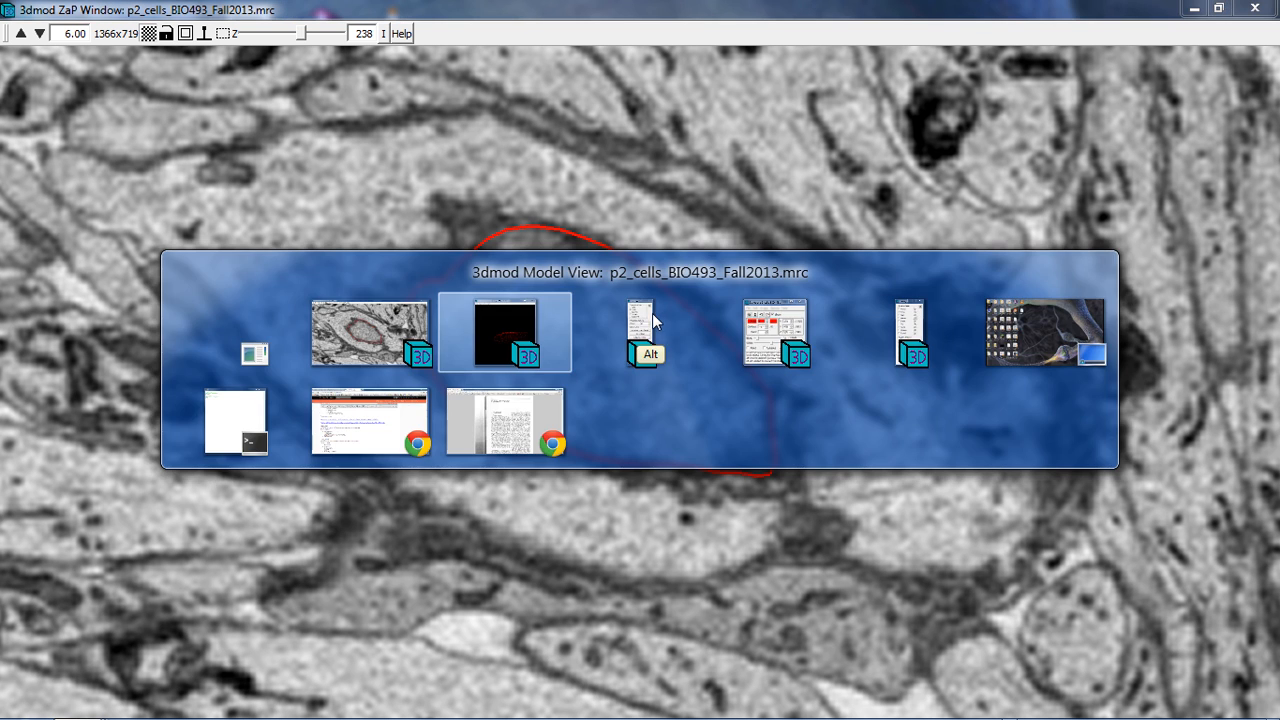
drag(373, 362, 365, 392)
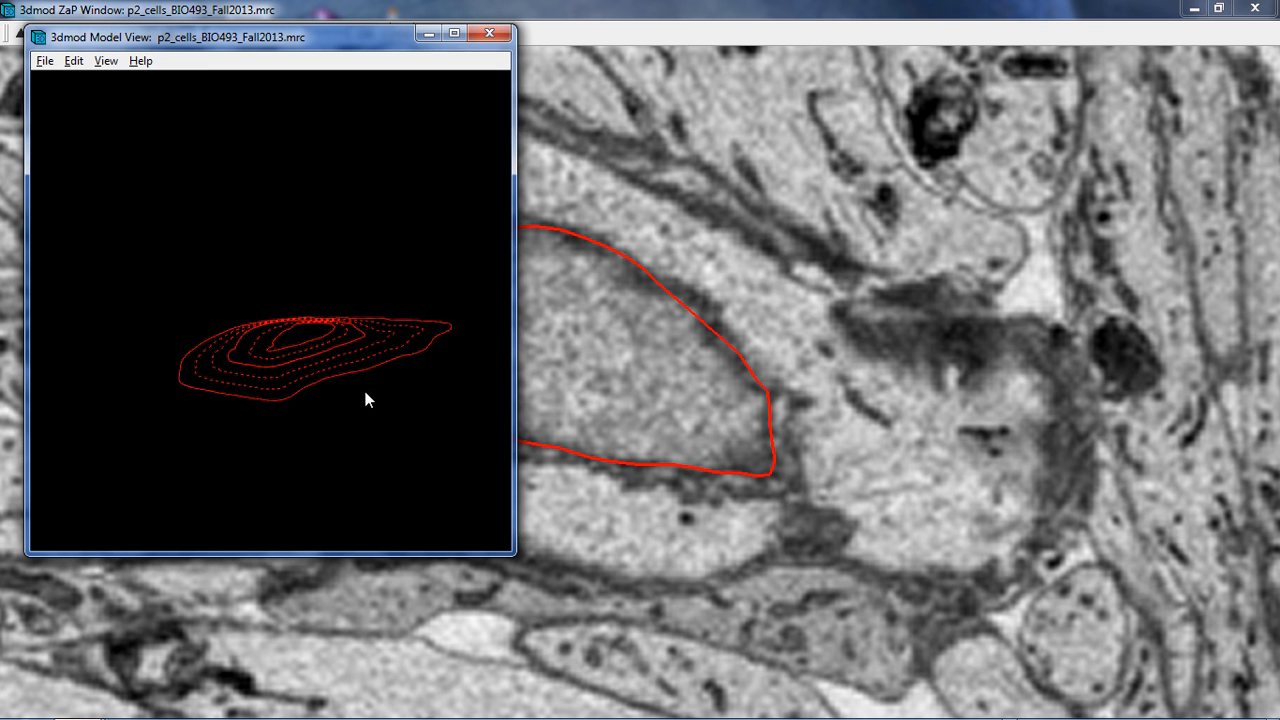
mouse_move(352, 414)
middle_down()
mouse_move(328, 332)
mouse_move(345, 400)
middle_up()
click(654, 362)
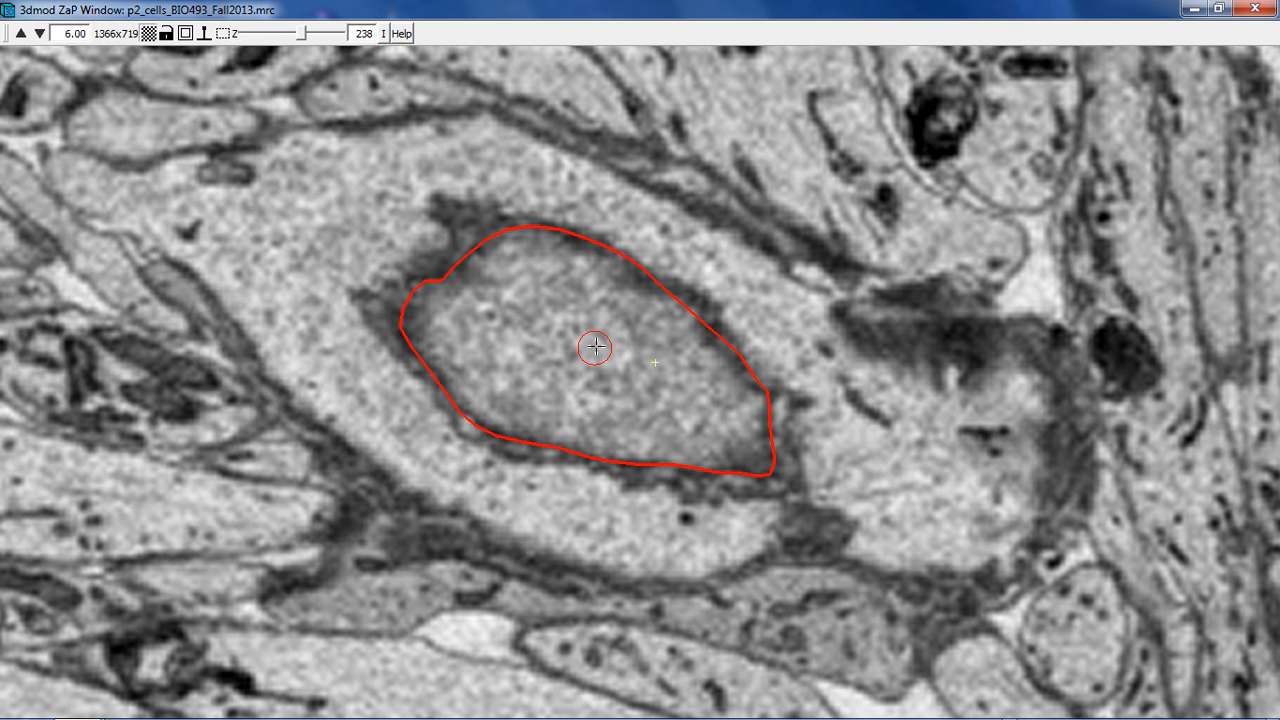
Compare the traced and interpolated contours with the nucleus outline on the sections between 235 and 240.
key(Page_Up)
key(Page_Up)
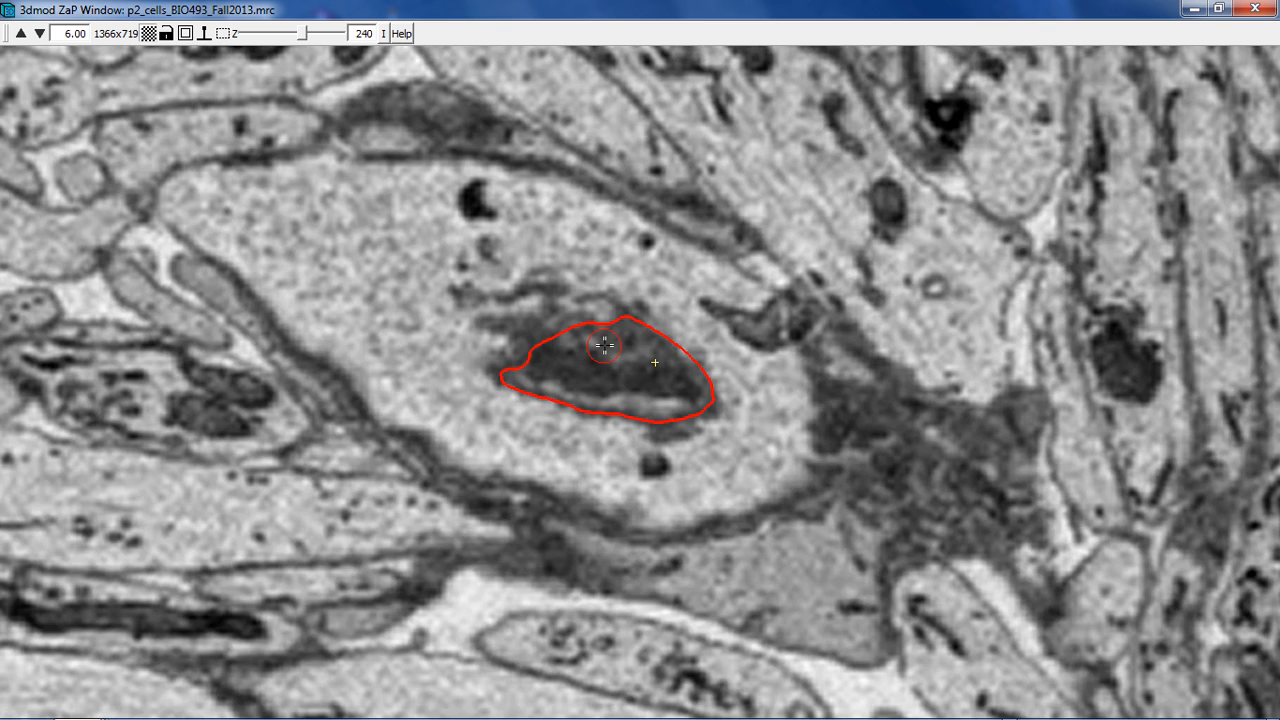
key(Page_Down)
key(Page_Down)
key(Page_Down)
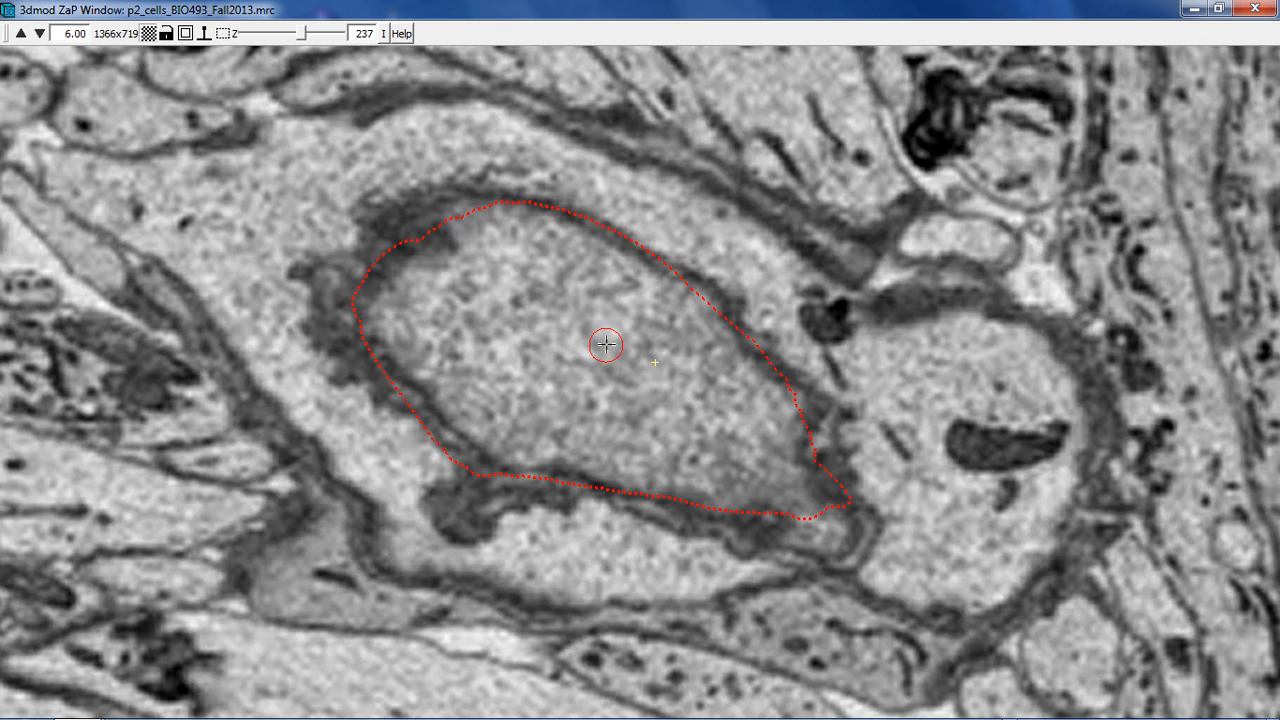
key(Page_Down)
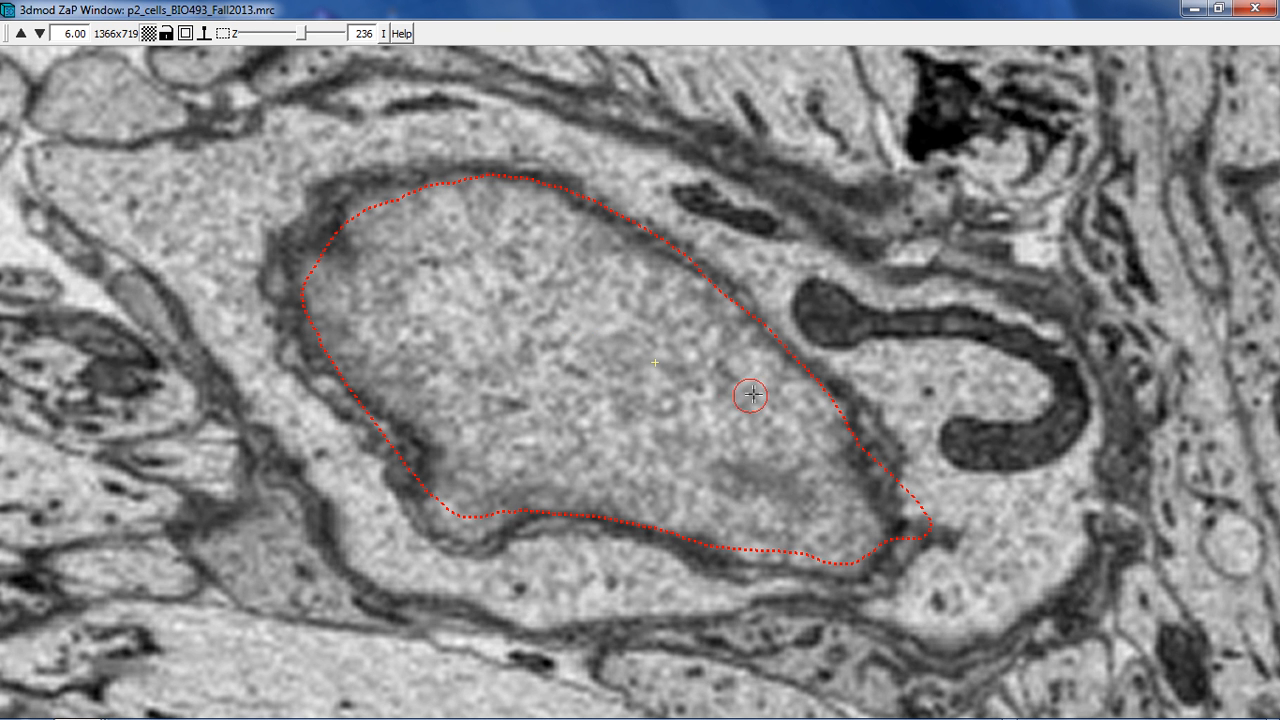
key(Page_Down)
key(Page_Up)
key(Page_Down)
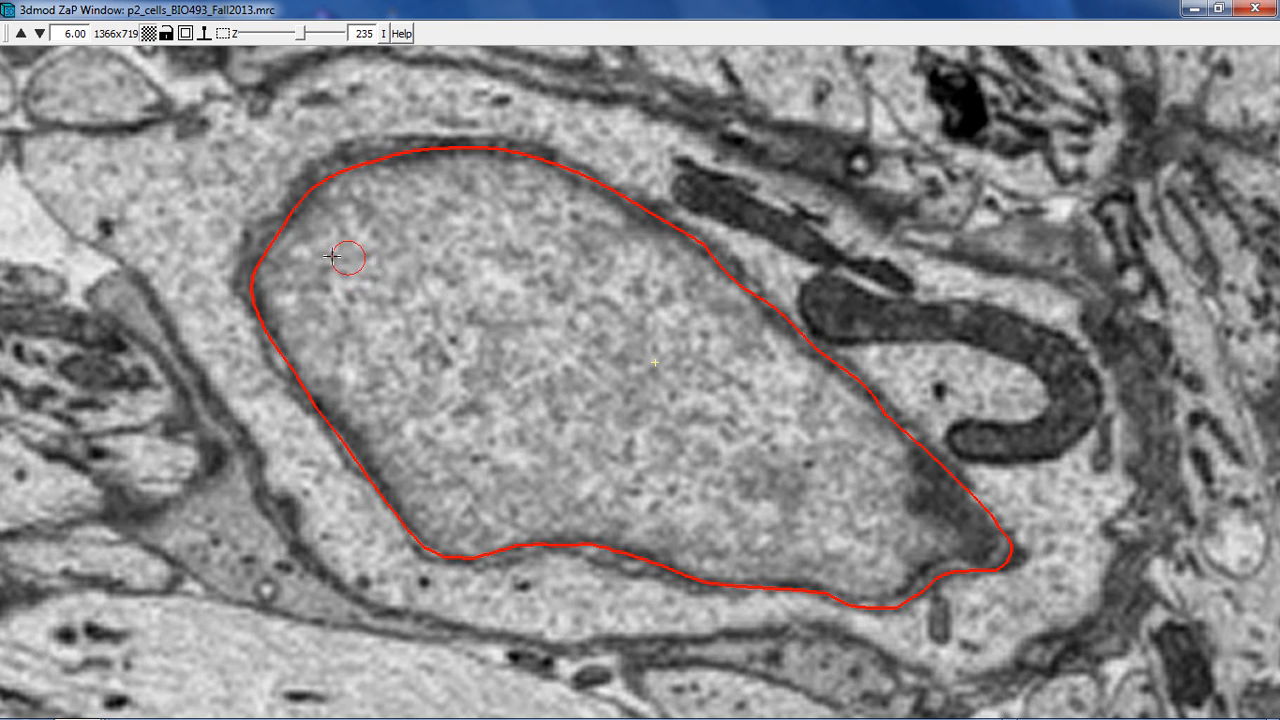
key(Page_Up)
key(Page_Up)
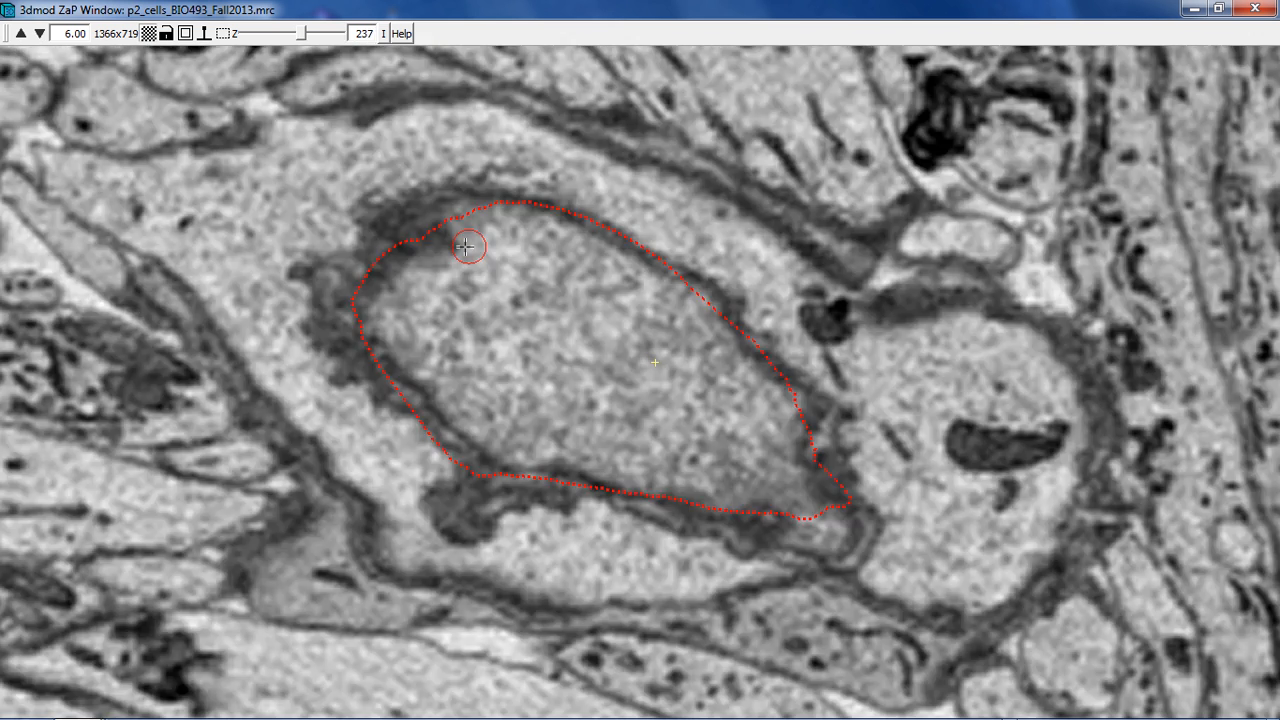
Examine how the nucleus outline changes on the sections below 235 at 4.00 zoom, ending on section 230.
key(Page_Down)
key(Page_Down)
key(Page_Down)
key(Page_Down)
key(Page_Down)
key(Page_Up)
key(Page_Up)
key(Page_Up)
key(minus)
key(minus)
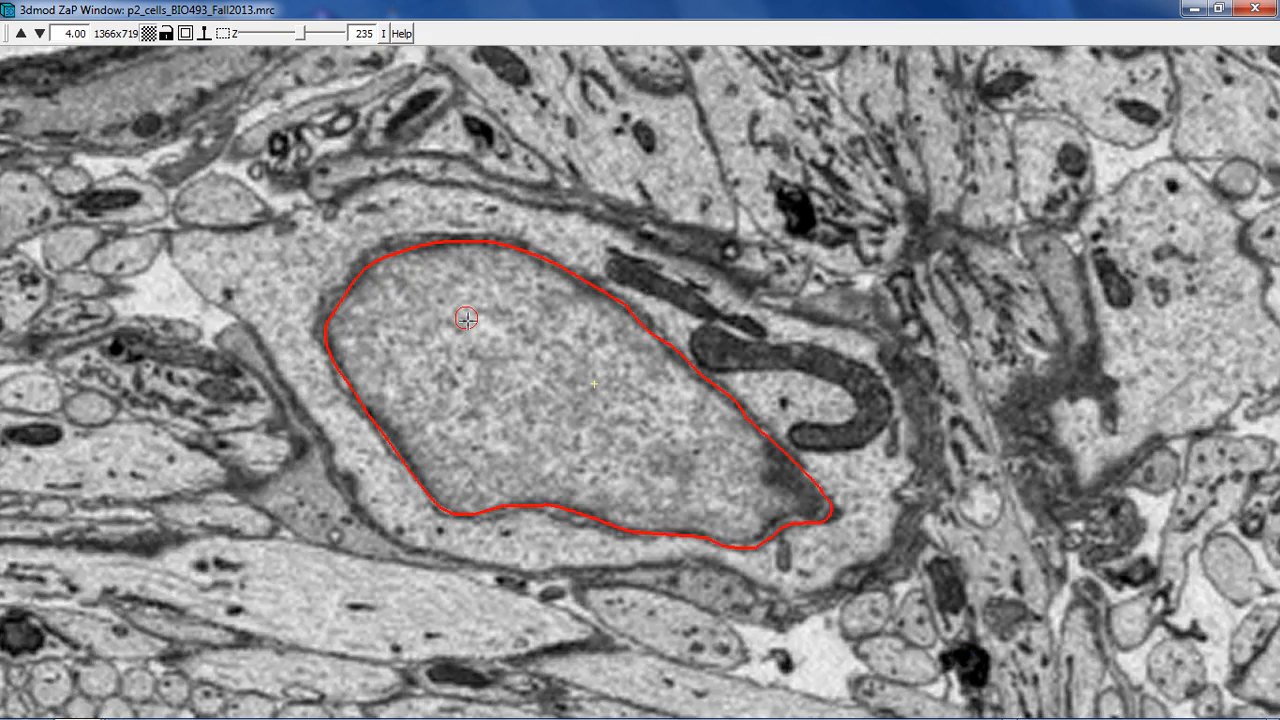
key(Page_Down)
key(Page_Down)
key(Page_Down)
key(Page_Down)
key(Page_Up)
key(Page_Up)
key(Page_Up)
key(Page_Up)
key(Page_Down)
key(Page_Down)
key(Page_Down)
key(Page_Down)
key(Page_Down)
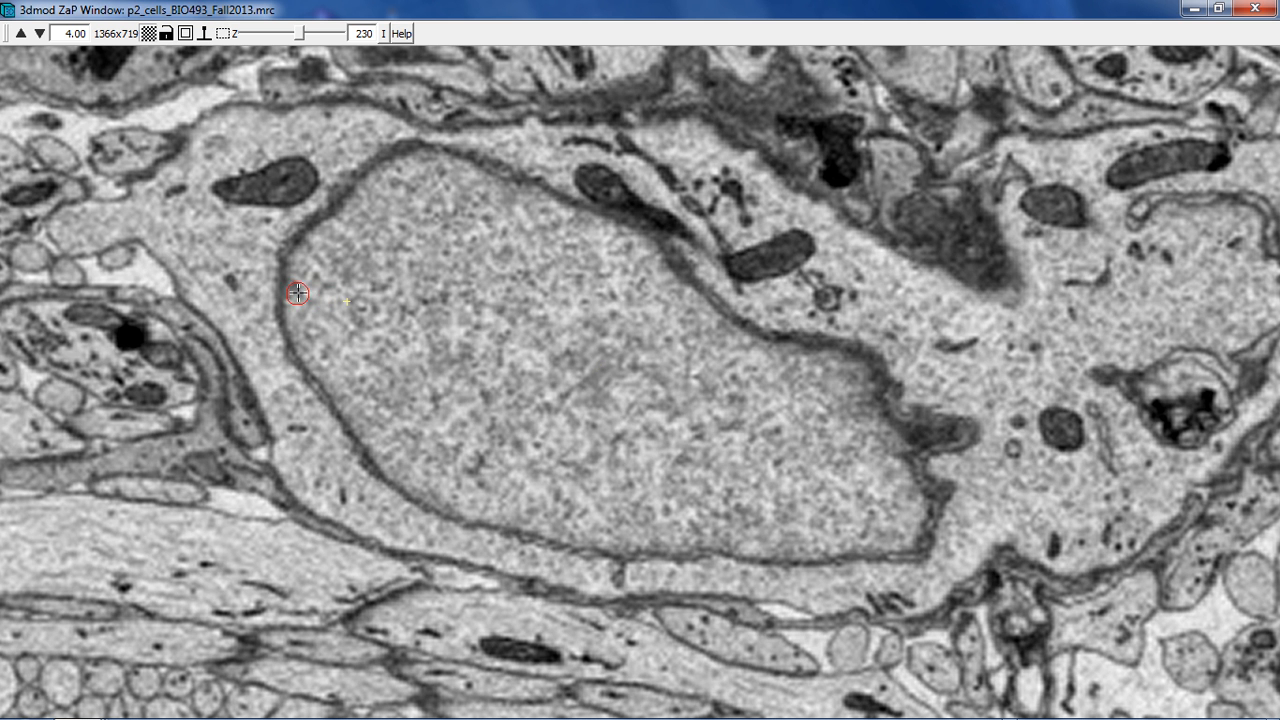
Reopen the Drawing Tools and trace the full nucleus outline on section 230 as a new contour.
key(alt+Tab)
key(alt+Tab)
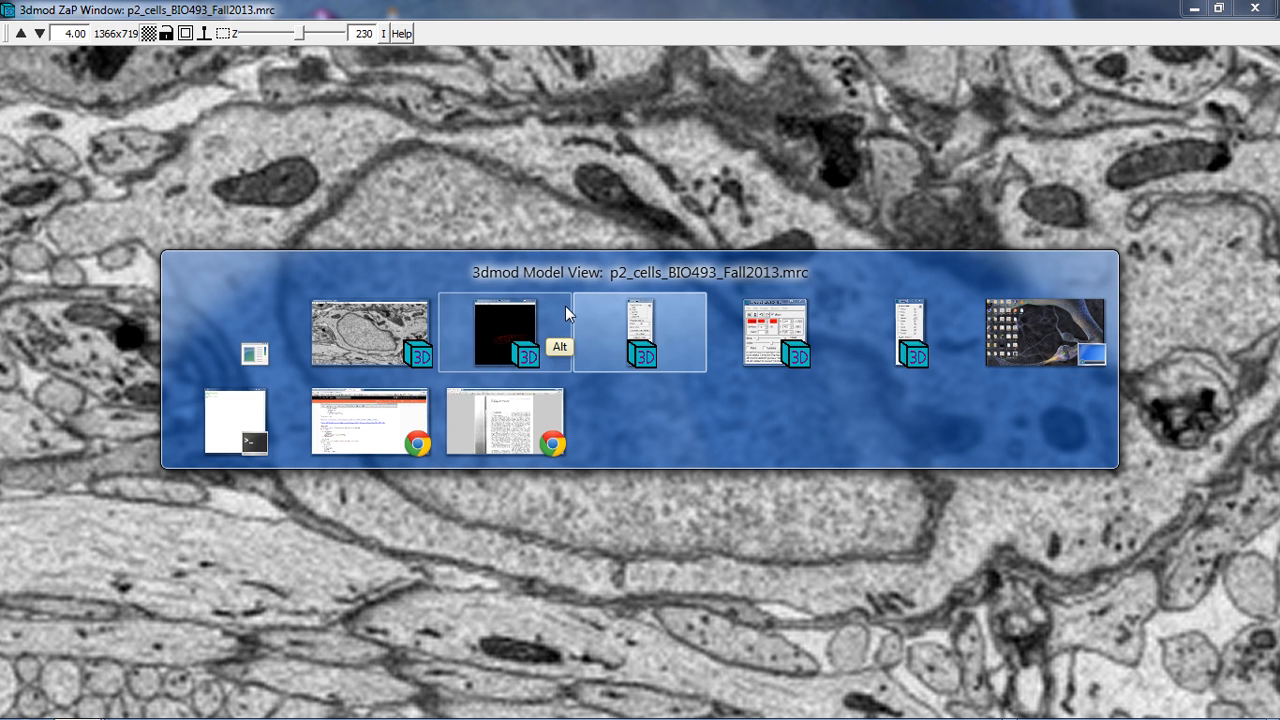
click(736, 343)
click(1052, 190)
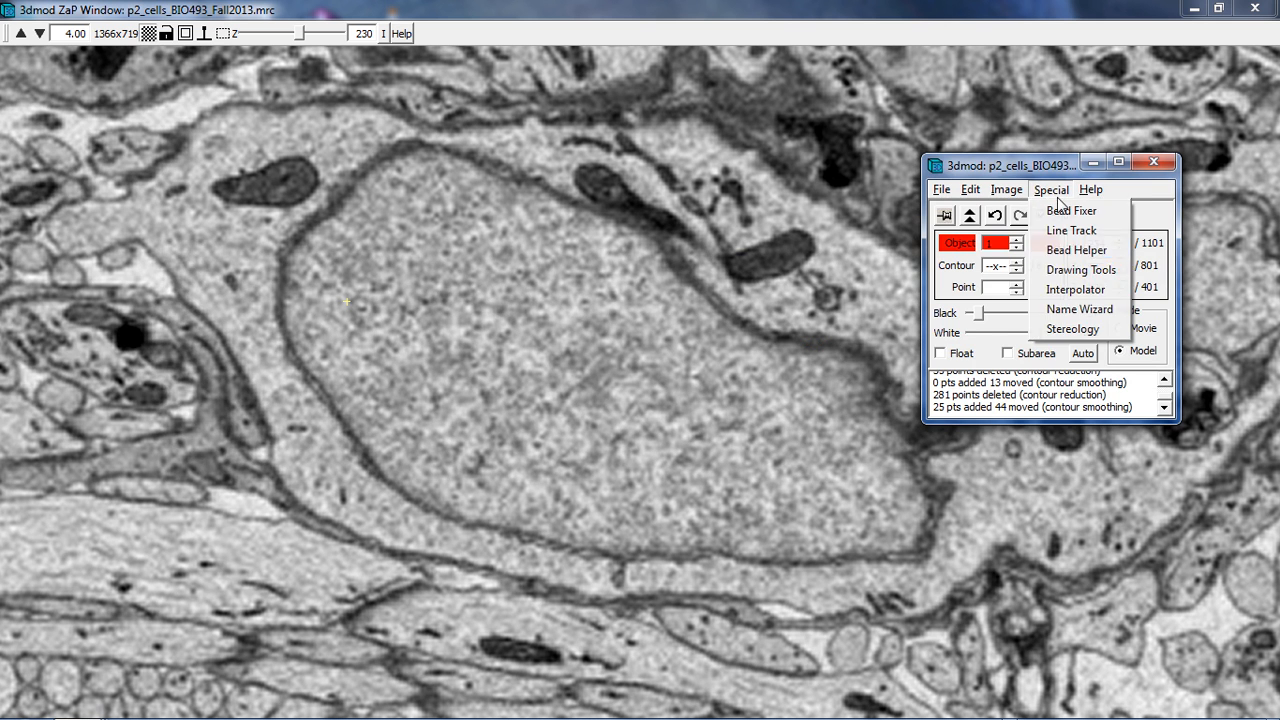
click(1010, 269)
click(488, 315)
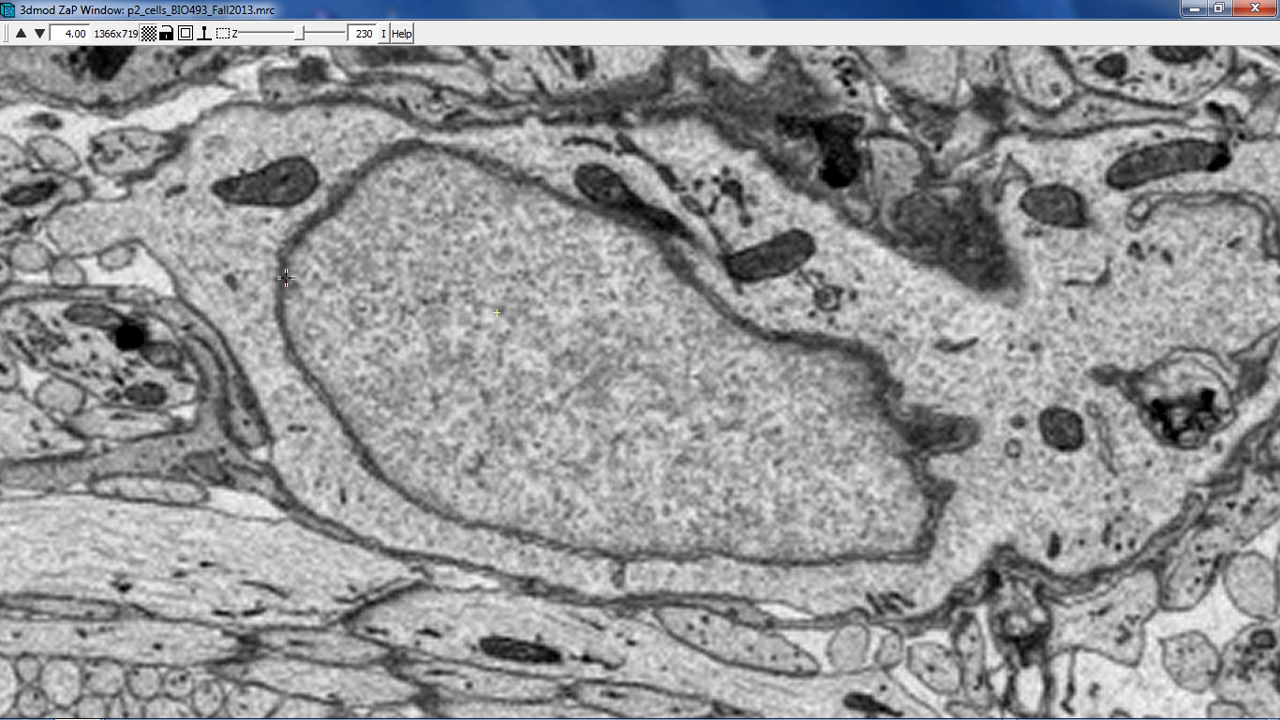
mouse_move(279, 296)
middle_down()
mouse_move(290, 250)
mouse_move(318, 216)
mouse_move(385, 162)
mouse_move(449, 151)
mouse_move(646, 232)
mouse_move(780, 337)
mouse_move(869, 355)
mouse_move(888, 405)
mouse_move(912, 425)
mouse_move(946, 425)
mouse_move(923, 477)
mouse_move(938, 497)
mouse_move(915, 537)
mouse_move(853, 557)
mouse_move(511, 534)
mouse_move(392, 490)
mouse_move(285, 339)
middle_up()
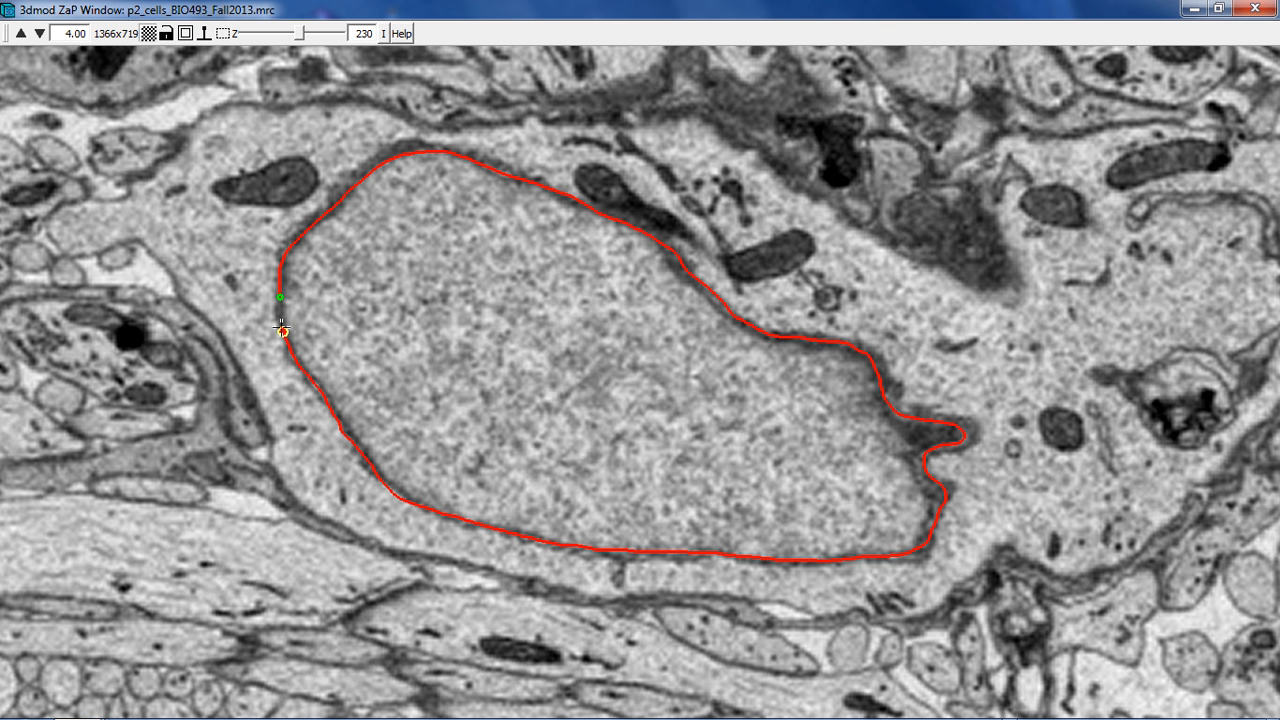
Smooth the newly traced nucleus contour on section 230.
click(422, 320)
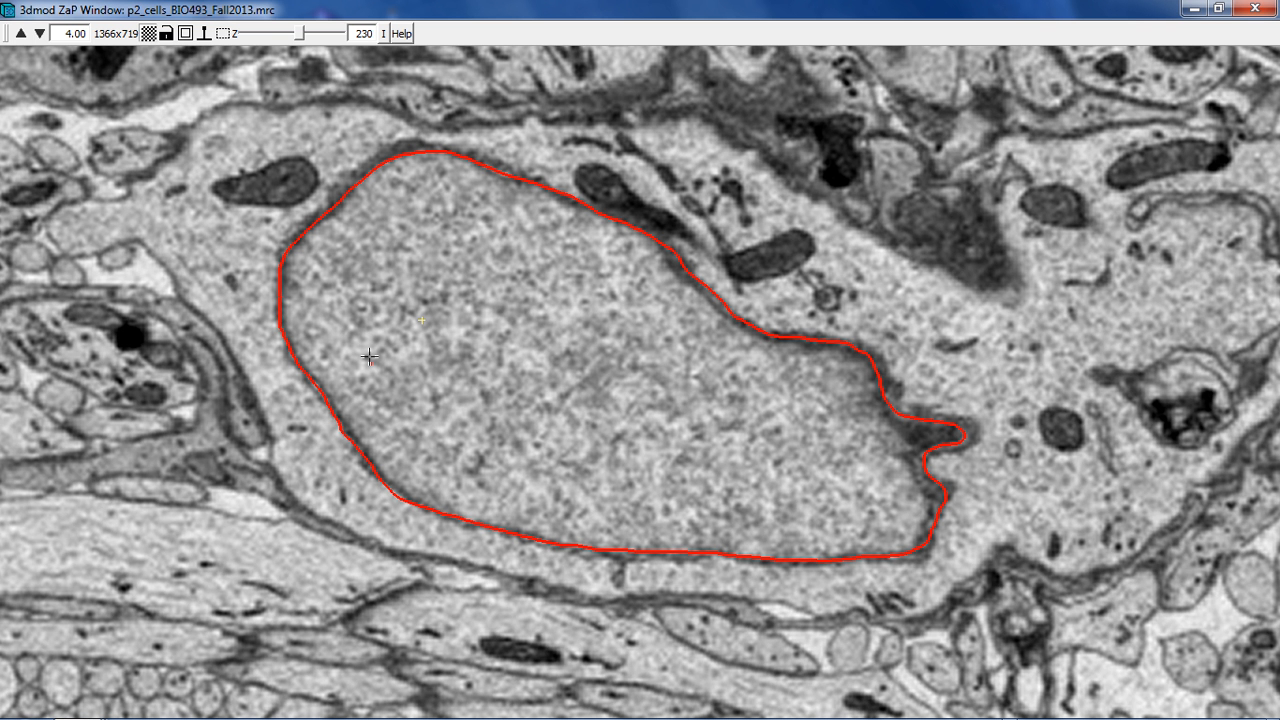
click(737, 322)
key(e)
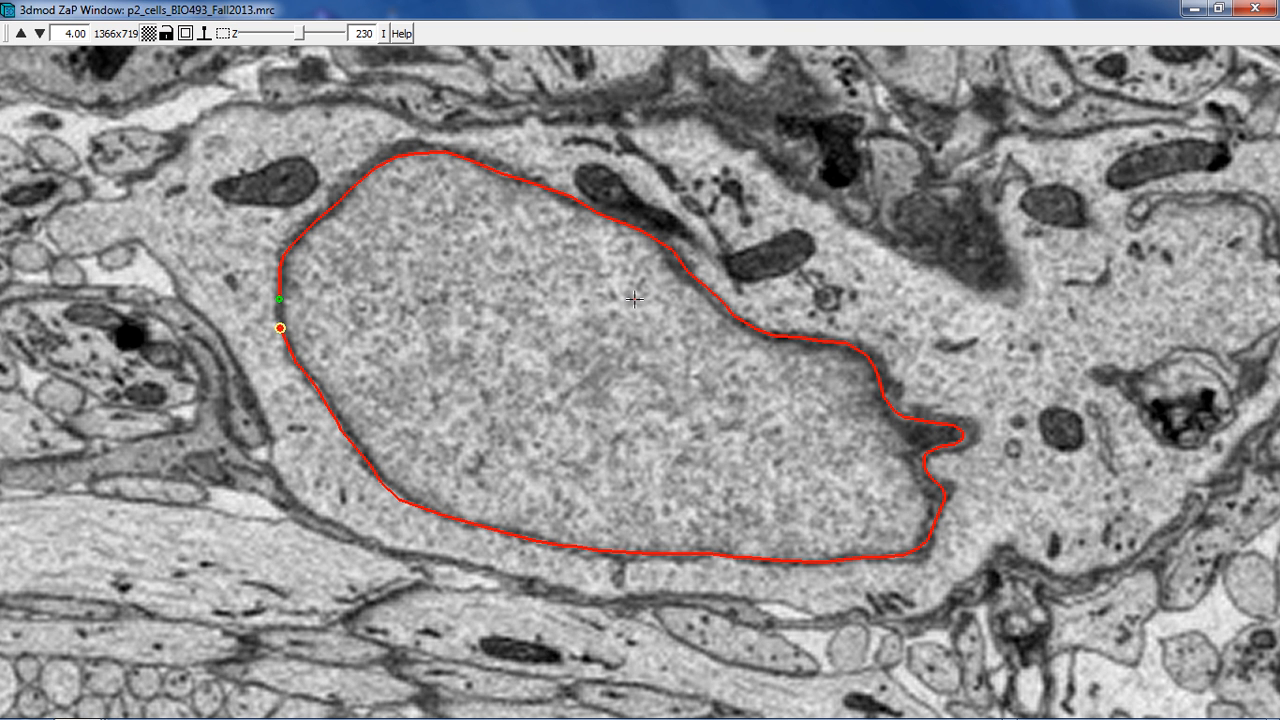
key(e)
Show the image window beside the 3D Model View and interpolate linearly from the section 230 contour up to the section 235 contour.
key(alt+Tab)
key(Tab)
click(381, 316)
click(1225, 18)
click(1222, 12)
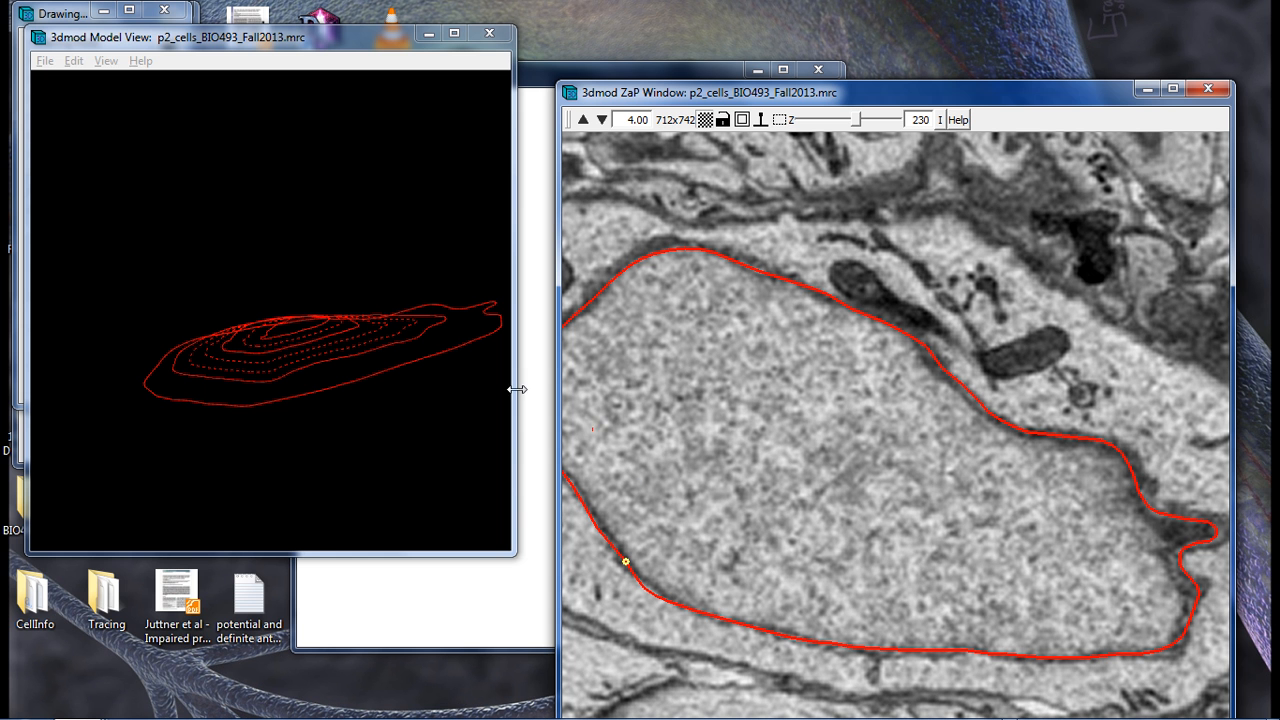
click(612, 545)
click(599, 529)
key(Return)
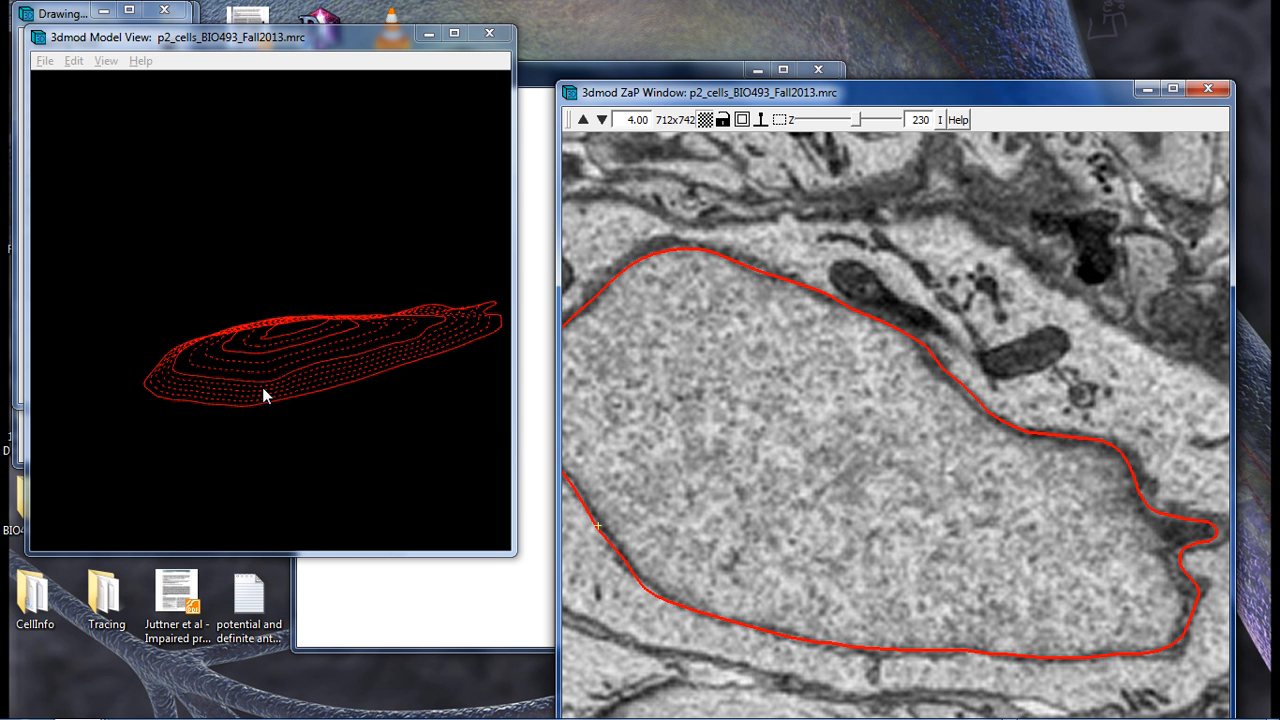
Check the interpolated contours against the nucleus outline on sections 230 to 235 in the maximized image window, ending on section 232.
click(1173, 89)
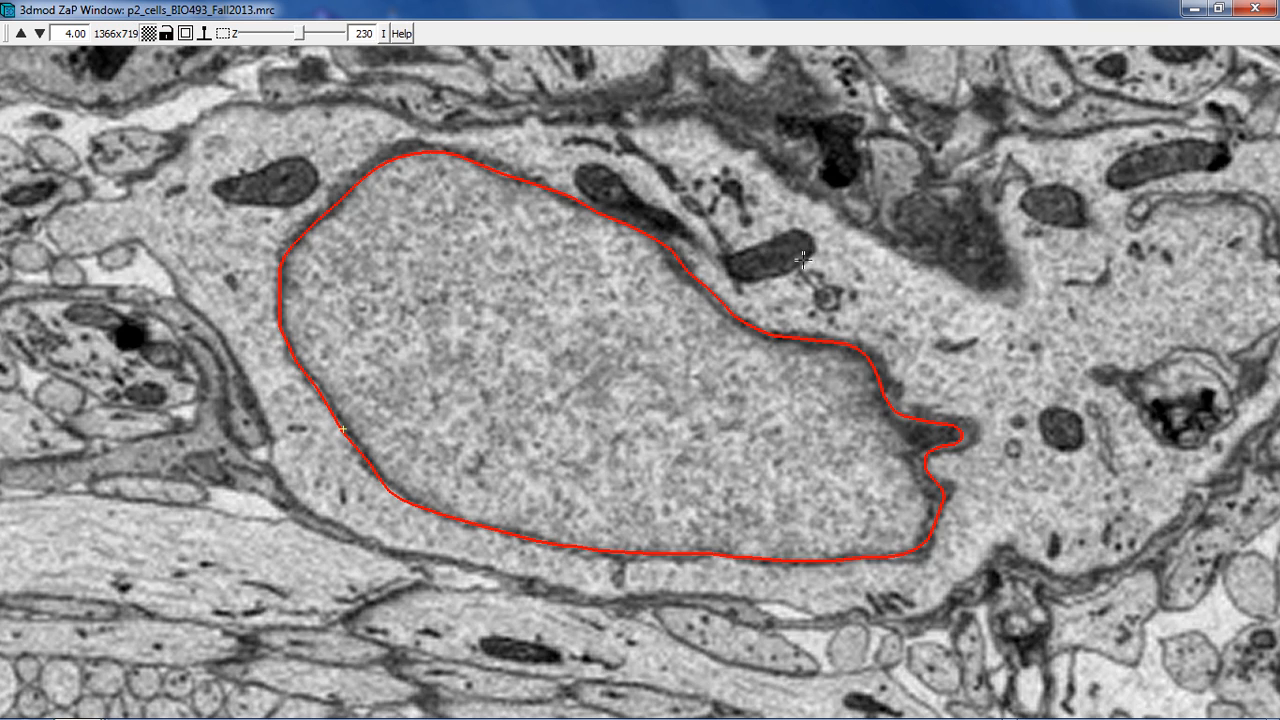
key(Page_Up)
key(Page_Up)
key(Page_Up)
key(Page_Up)
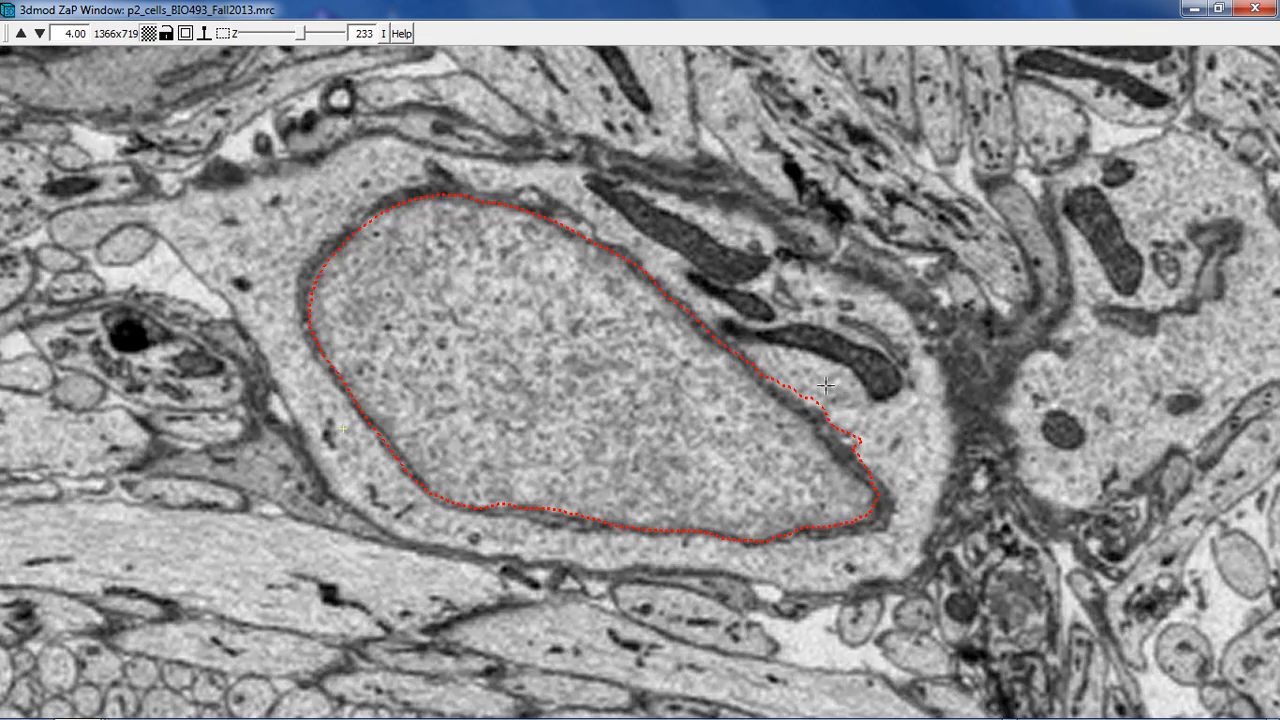
key(Page_Down)
key(Page_Down)
key(Page_Down)
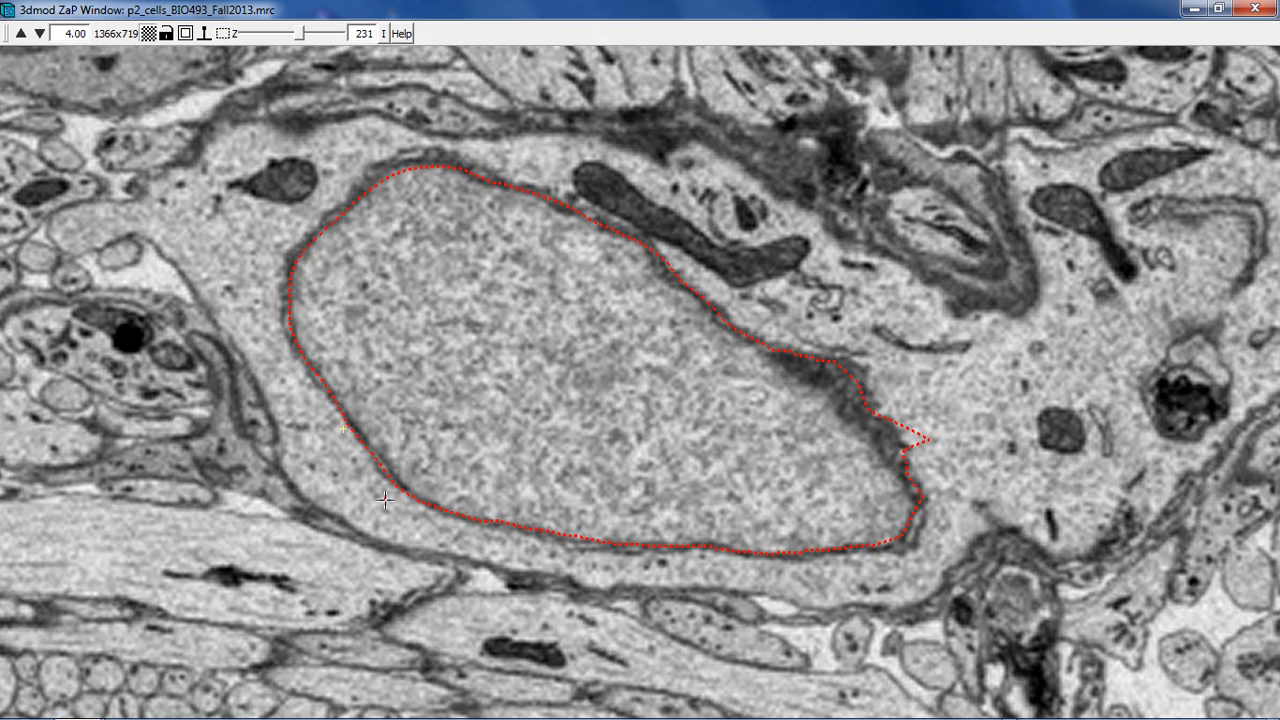
key(Page_Up)
key(Page_Up)
key(Page_Up)
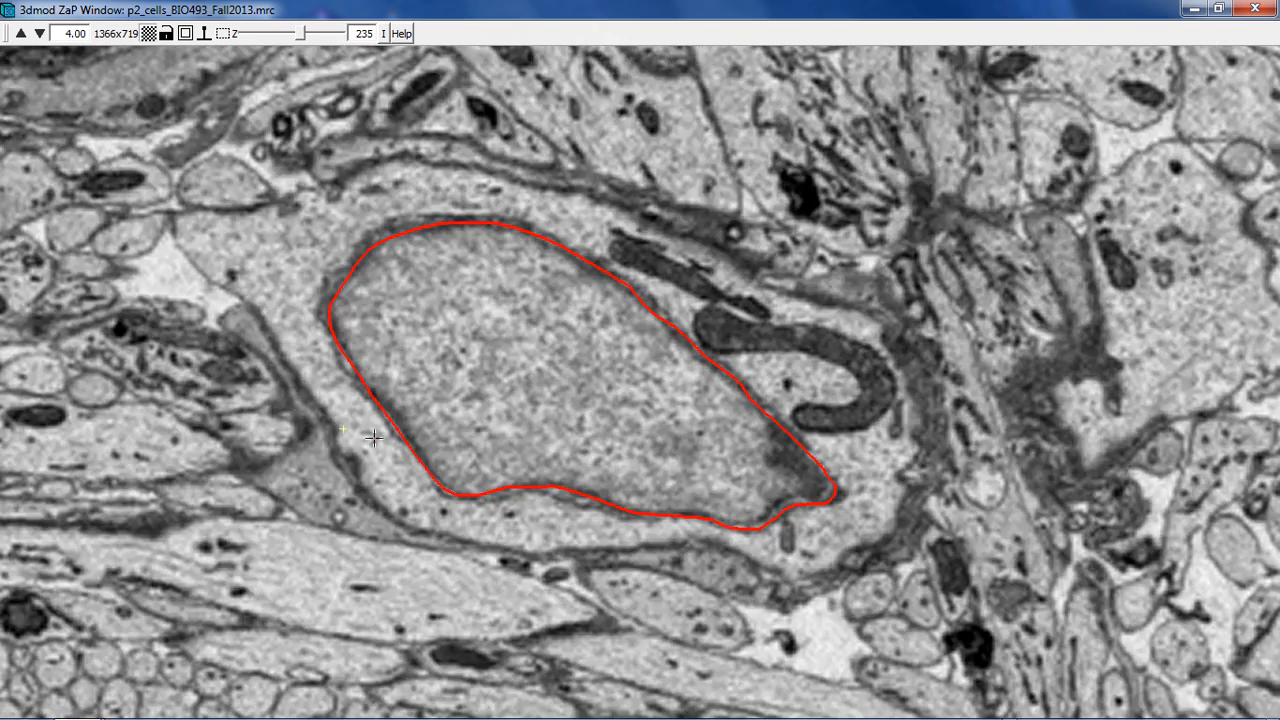
key(Page_Down)
key(Page_Down)
key(Page_Down)
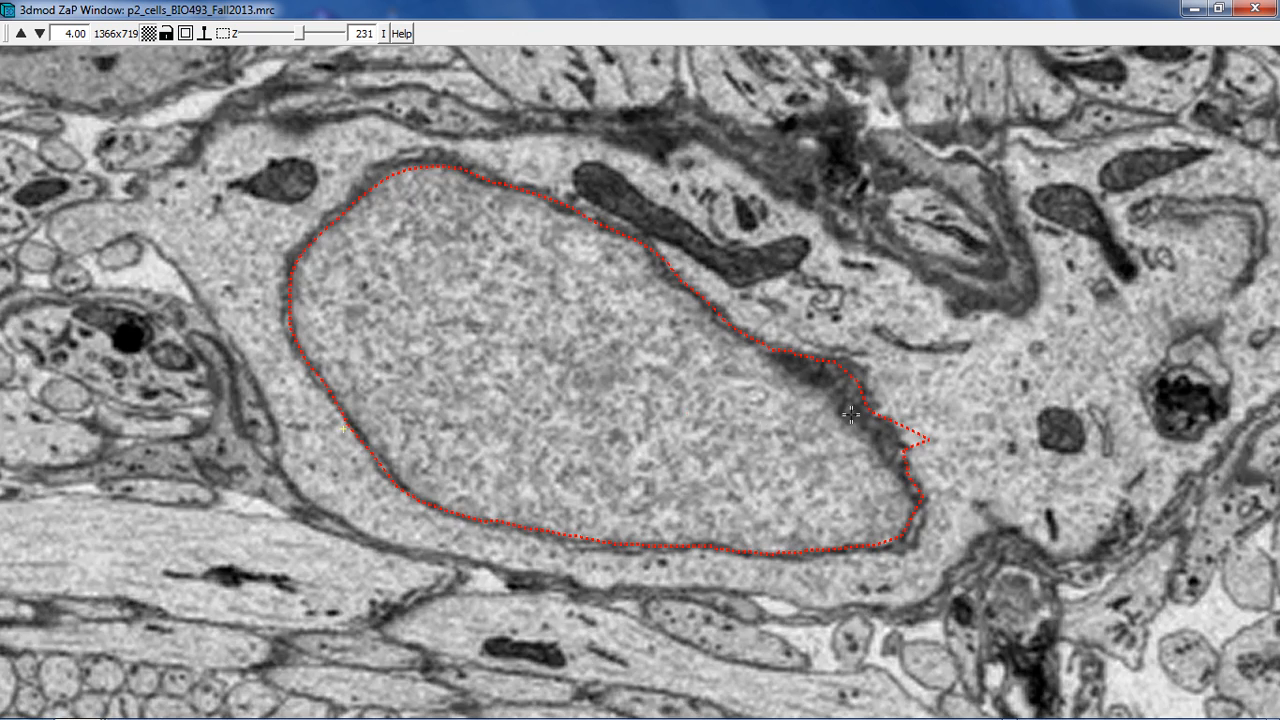
key(Page_Up)
key(Page_Up)
key(Page_Up)
key(Page_Up)
key(Page_Down)
key(Page_Down)
key(Page_Down)
key(Page_Down)
key(Page_Down)
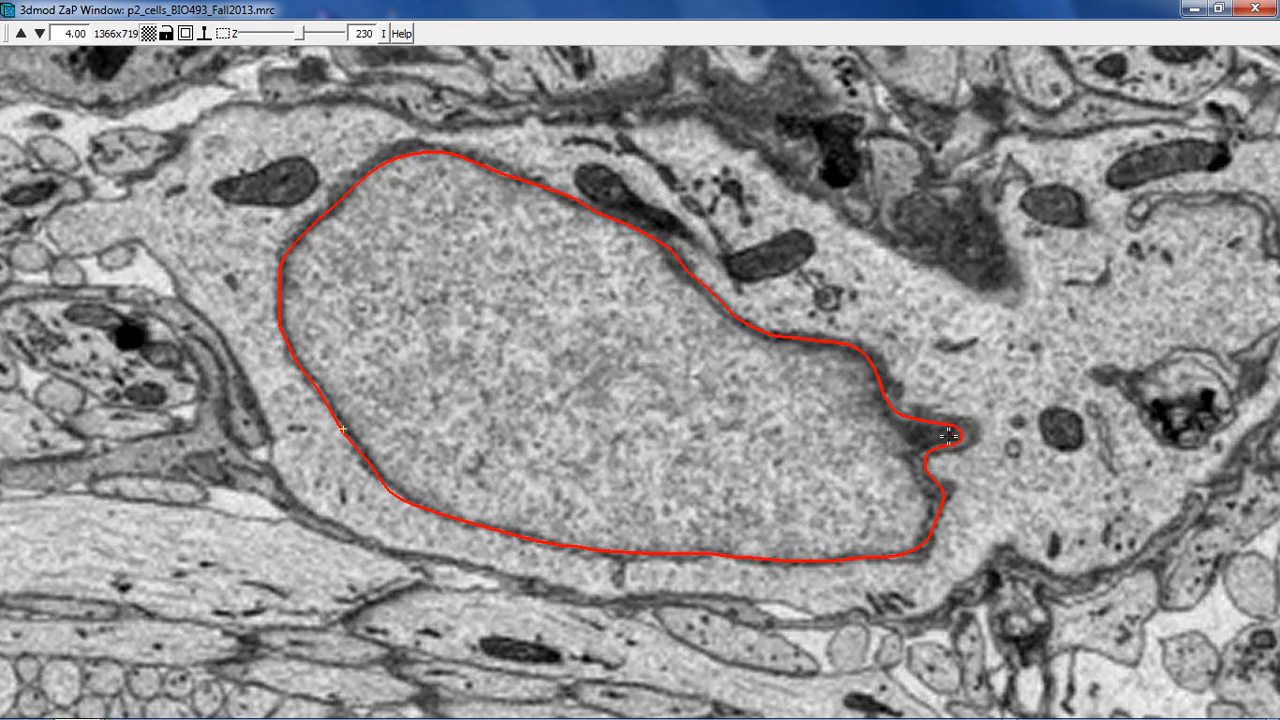
key(Page_Up)
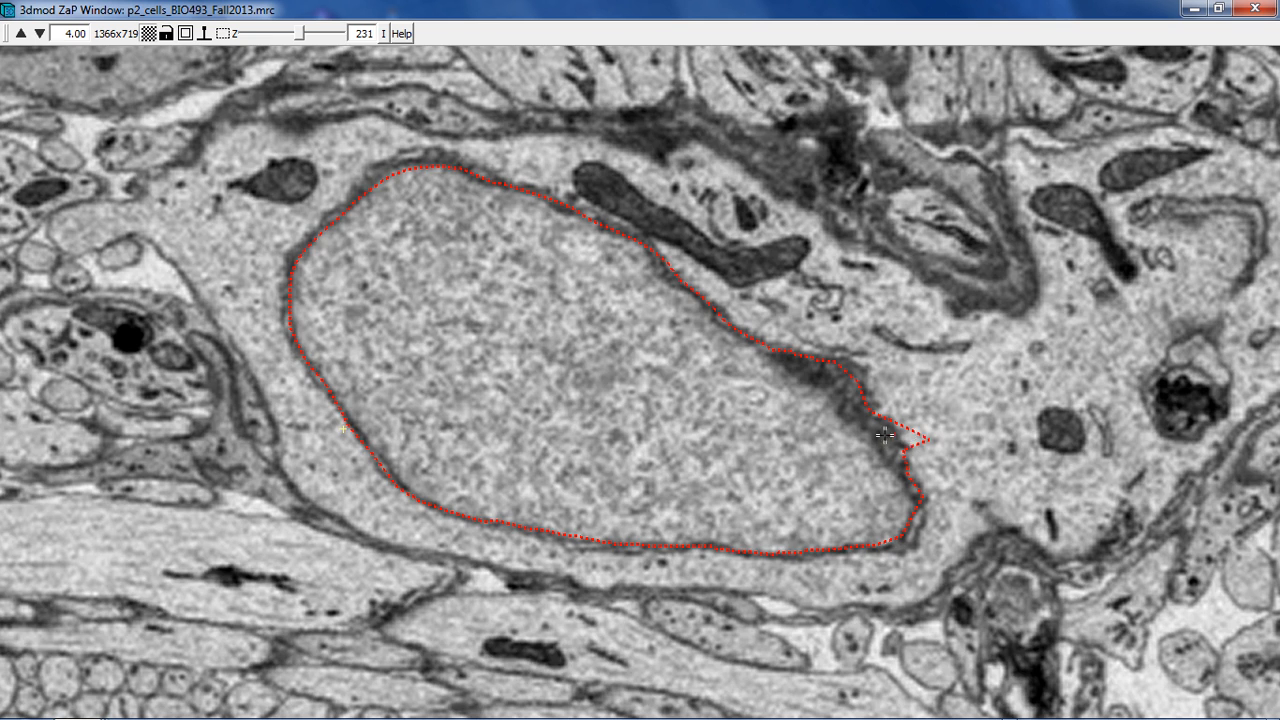
key(Page_Up)
key(Page_Up)
key(Page_Down)
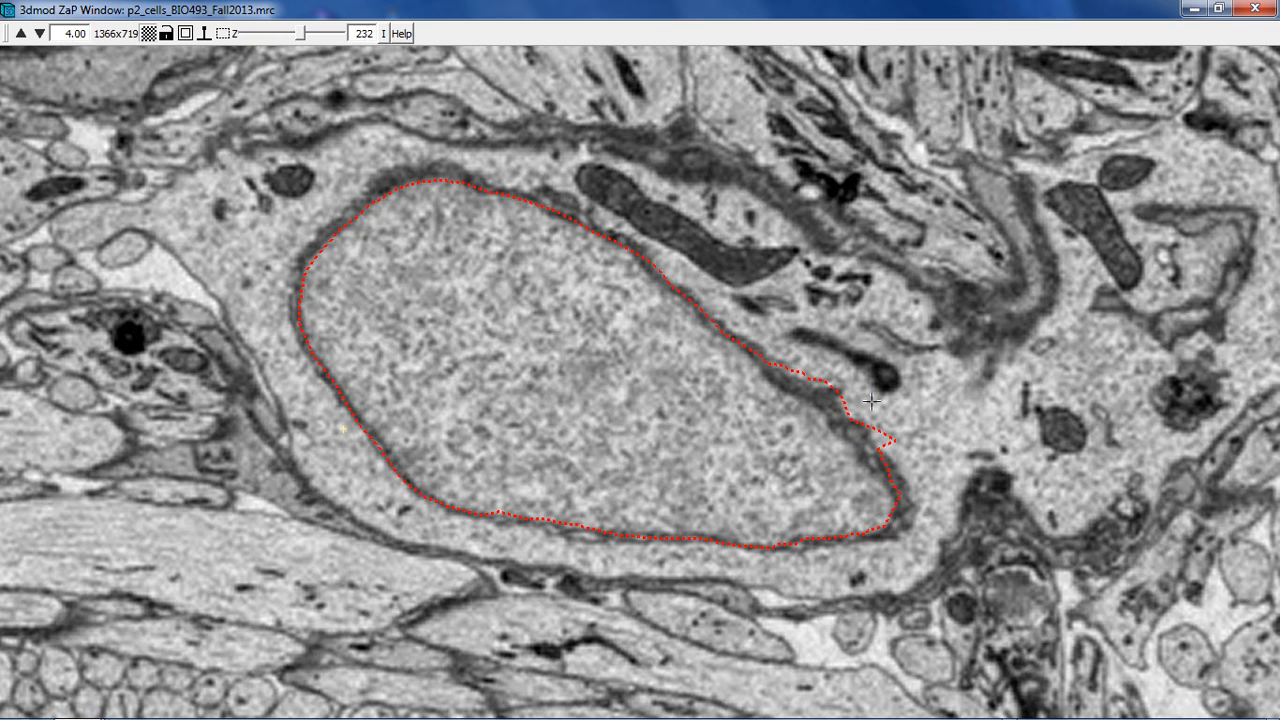
Sculpt the interpolated contour on section 232 so it follows the nucleus edge around the jagged spike near its narrow end.
mouse_move(861, 404)
middle_down()
mouse_move(887, 445)
mouse_move(898, 428)
middle_up()
click(886, 443)
click(897, 459)
click(857, 413)
click(818, 532)
click(684, 357)
Compare the corrected section 232 contour with the re-interpolated contours on the neighbouring sections, ending on section 230.
key(Page_Down)
key(Page_Down)
key(Page_Up)
key(Page_Up)
key(Page_Down)
key(Page_Up)
key(Page_Up)
key(Page_Up)
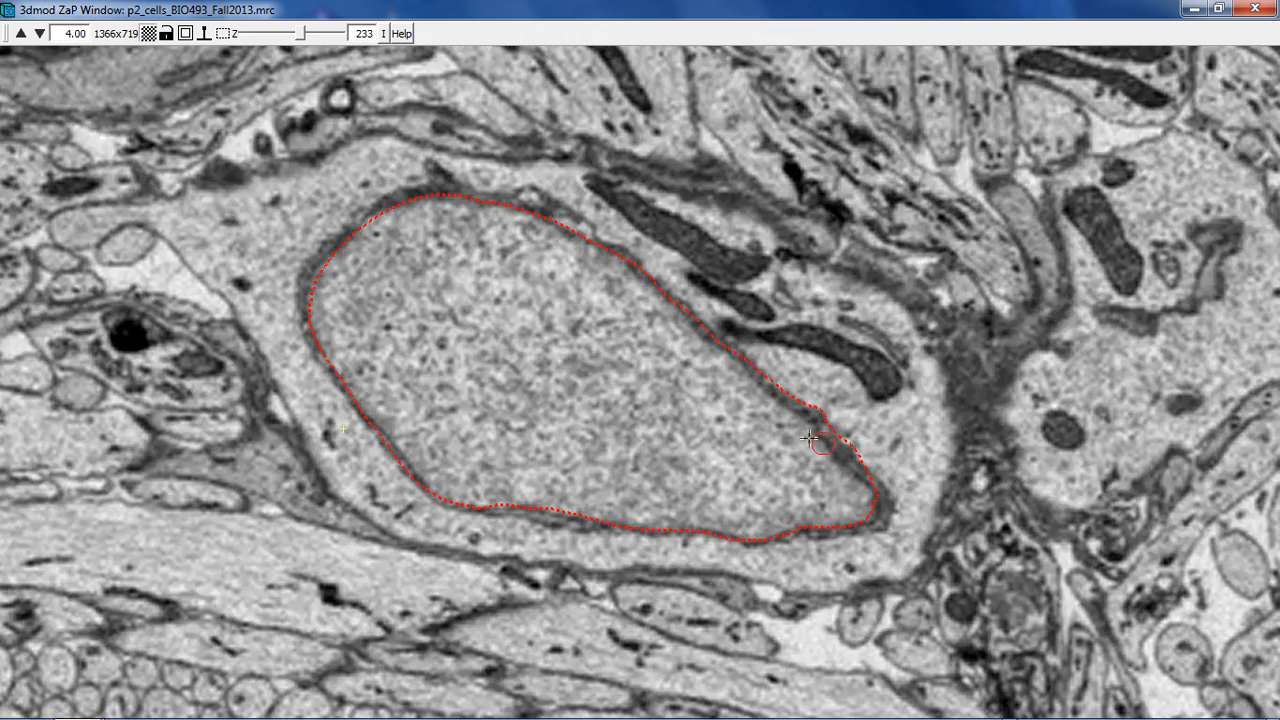
key(Page_Down)
key(Page_Down)
key(Page_Up)
key(Page_Up)
key(Page_Up)
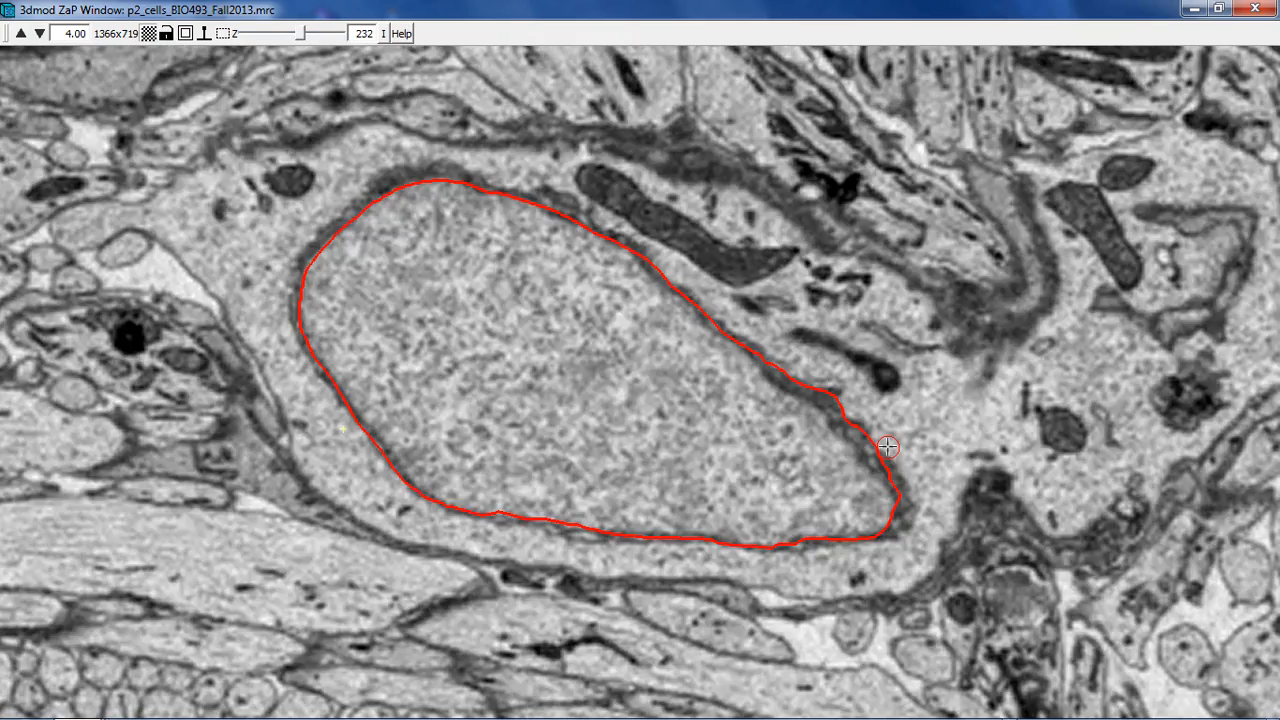
key(Page_Down)
key(Page_Down)
key(Page_Down)
key(Page_Down)
key(Page_Down)
key(Page_Up)
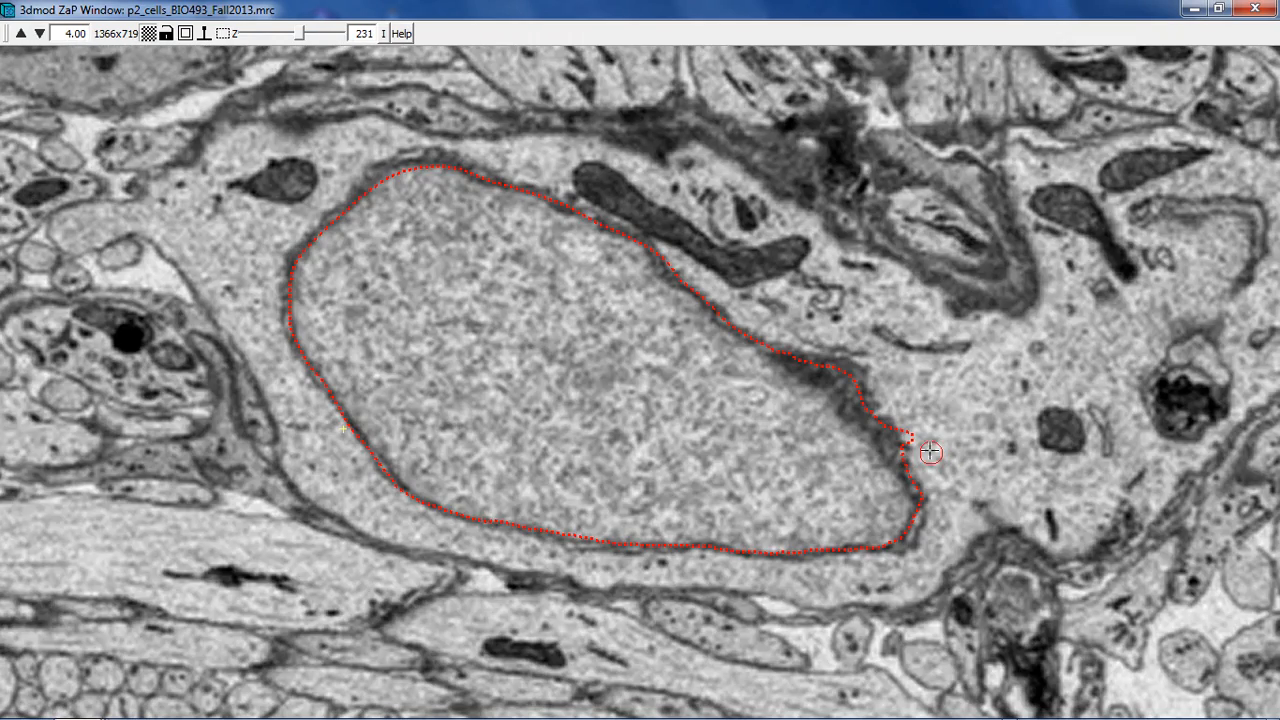
key(Page_Up)
key(Page_Down)
key(Page_Down)
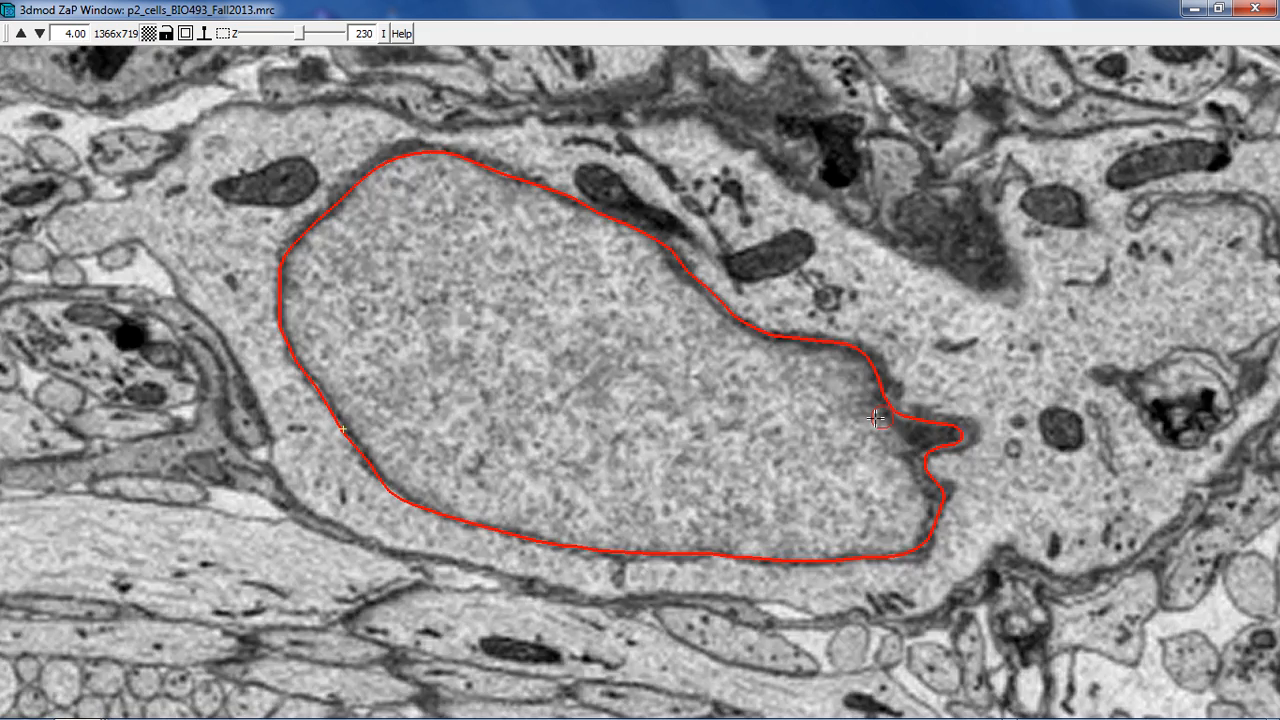
Review the traced and interpolated nucleus contours up to section 240 and back down to section 236.
key(Page_Up)
key(Page_Up)
key(Page_Up)
key(Page_Up)
key(Page_Up)
key(Page_Up)
key(Page_Up)
key(Page_Up)
key(Page_Up)
key(Page_Up)
key(Page_Up)
key(Page_Up)
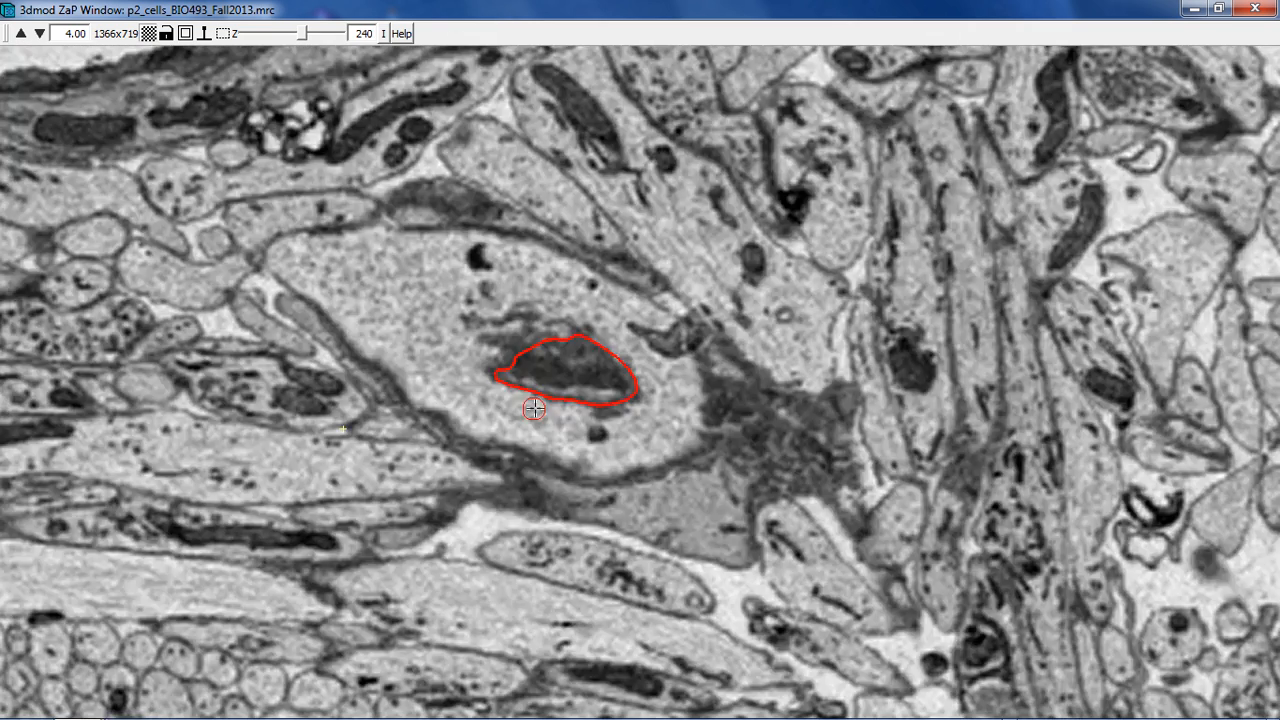
key(Page_Down)
key(Page_Down)
key(Page_Down)
key(Page_Down)
key(Page_Down)
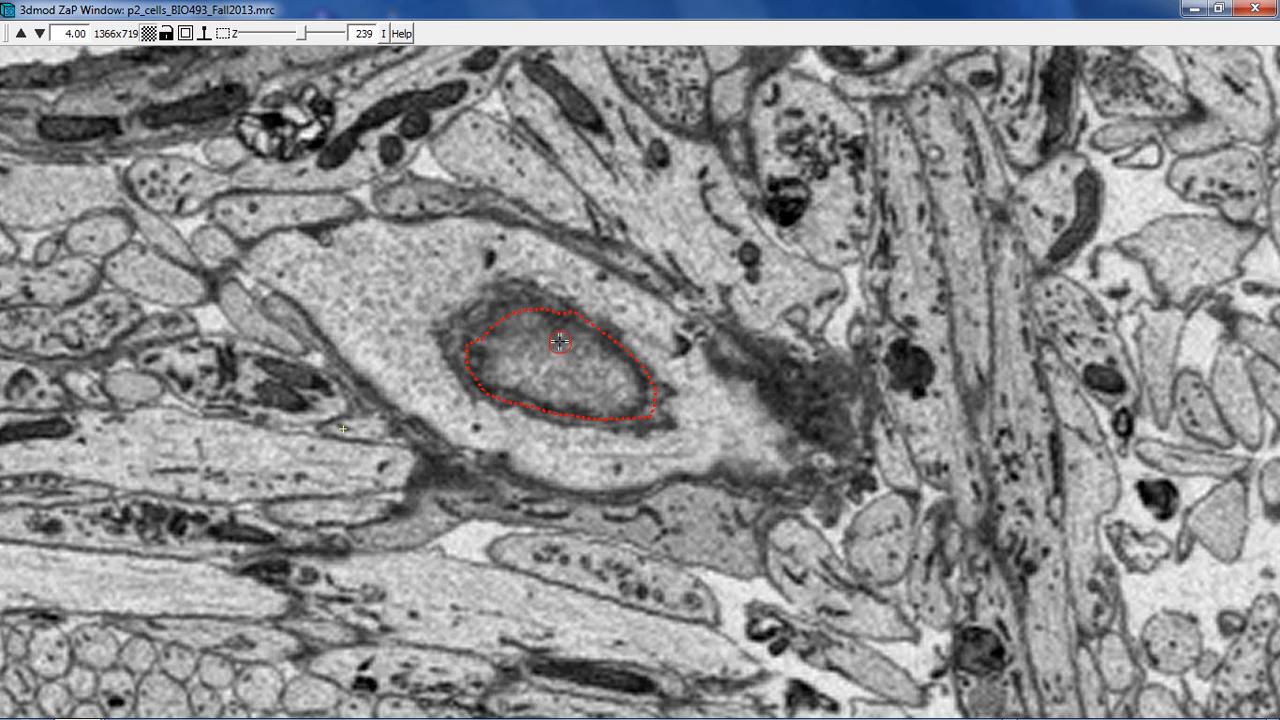
key(Page_Down)
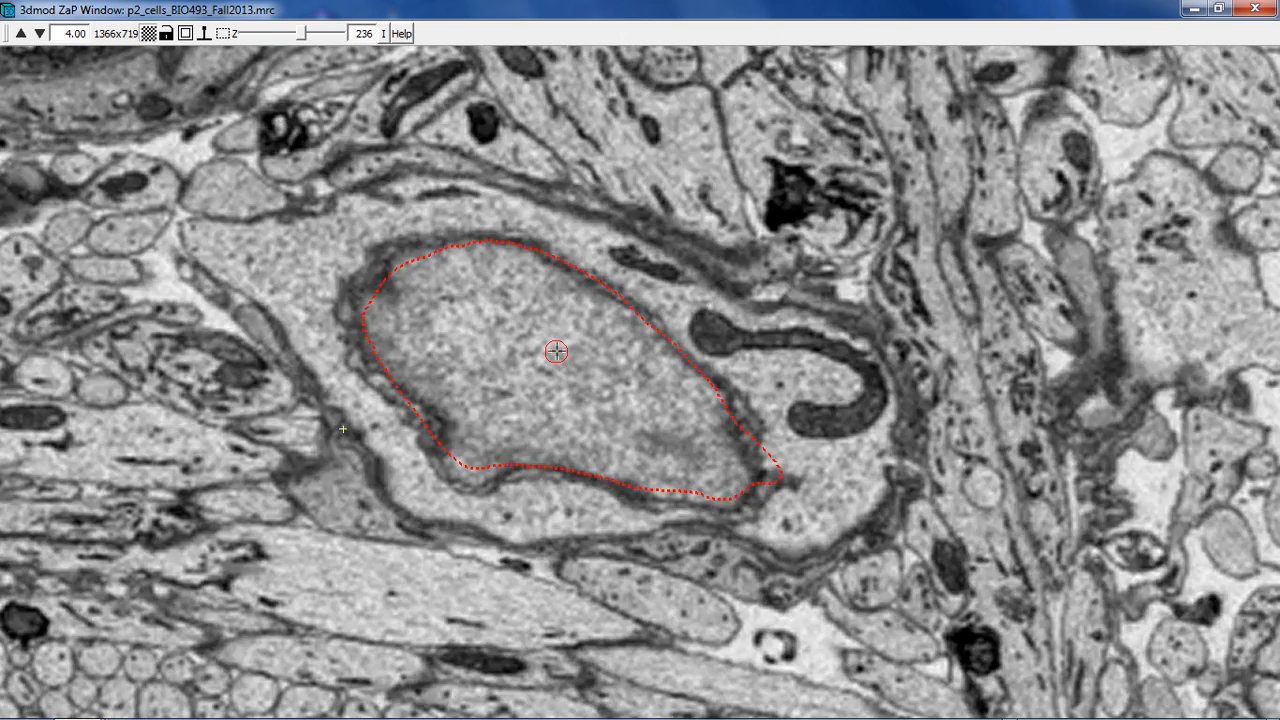
Examine the untraced part of the nucleus on the lower sections, down to section 140.
key(Page_Down)
key(Page_Down)
key(Page_Down)
key(Page_Down)
key(Page_Down)
key(Page_Down)
key(Page_Down)
key(Page_Down)
key(Page_Down)
key(Page_Down)
key(Page_Down)
key(Page_Down)
key(Page_Down)
key(Page_Down)
key(Page_Down)
key(Page_Down)
key(Page_Down)
key(Page_Down)
key(Page_Down)
key(Page_Down)
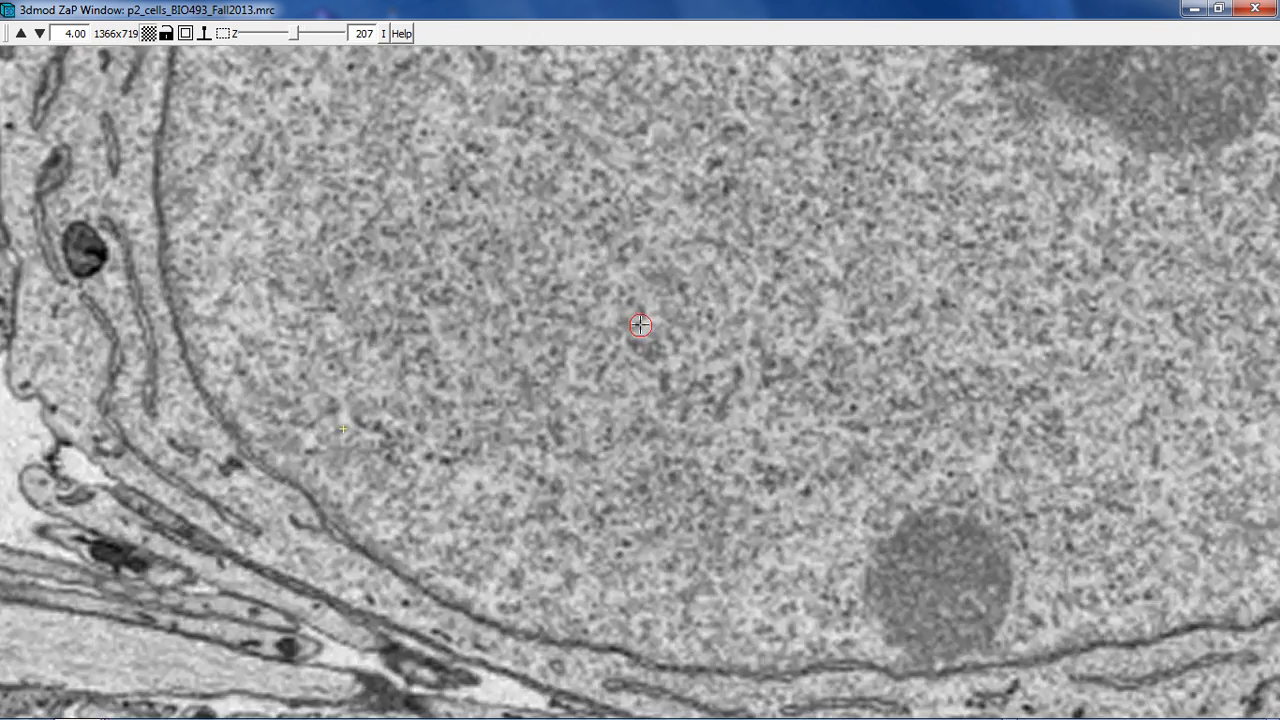
key(Page_Down)
key(Page_Down)
key(Page_Down)
key(Page_Down)
key(Page_Down)
key(Page_Down)
key(Page_Down)
key(Page_Down)
key(Page_Down)
key(Page_Down)
key(Page_Down)
key(Page_Down)
key(Page_Down)
key(Page_Down)
key(Page_Down)
key(Page_Down)
key(Page_Down)
key(Page_Down)
key(Page_Down)
key(Page_Down)
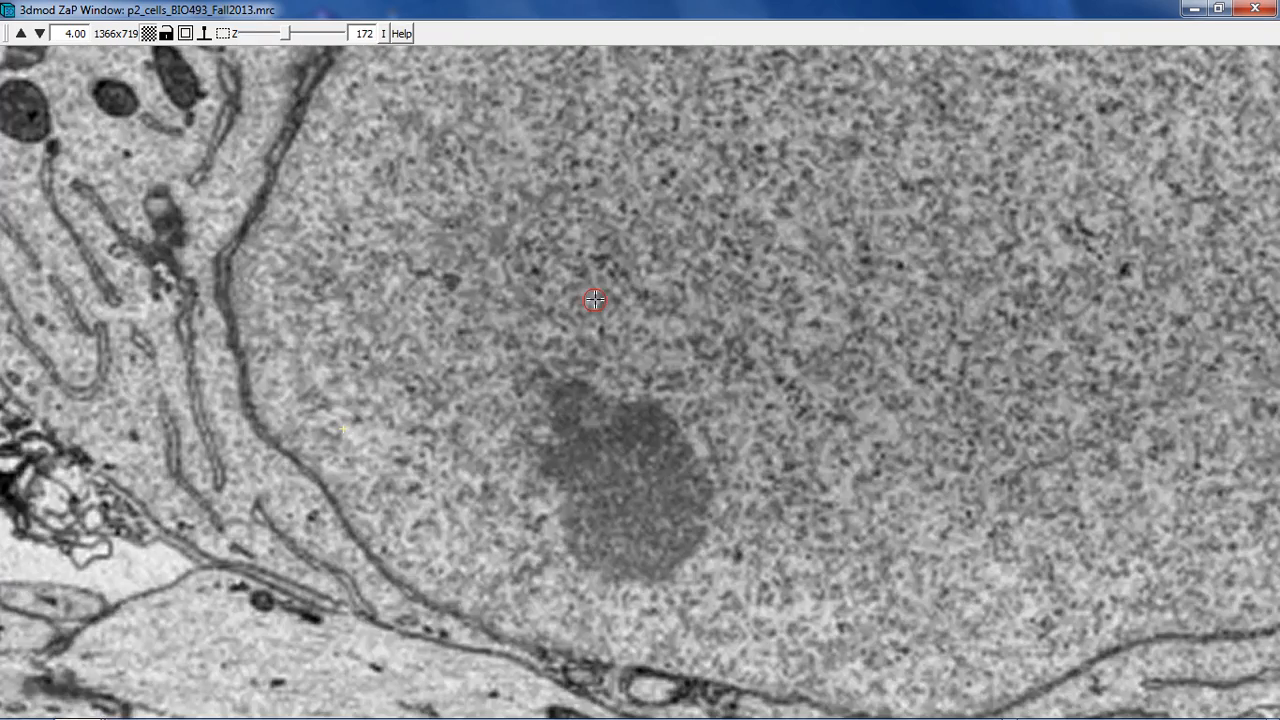
key(Page_Down)
key(Page_Down)
key(Page_Down)
key(Page_Down)
key(Page_Down)
key(Page_Down)
key(Page_Down)
key(Page_Down)
key(Page_Down)
key(Page_Down)
key(Page_Down)
key(Page_Down)
key(Page_Down)
key(Page_Down)
key(Page_Down)
key(Page_Down)
key(Page_Down)
key(Page_Down)
key(Page_Down)
key(Page_Down)
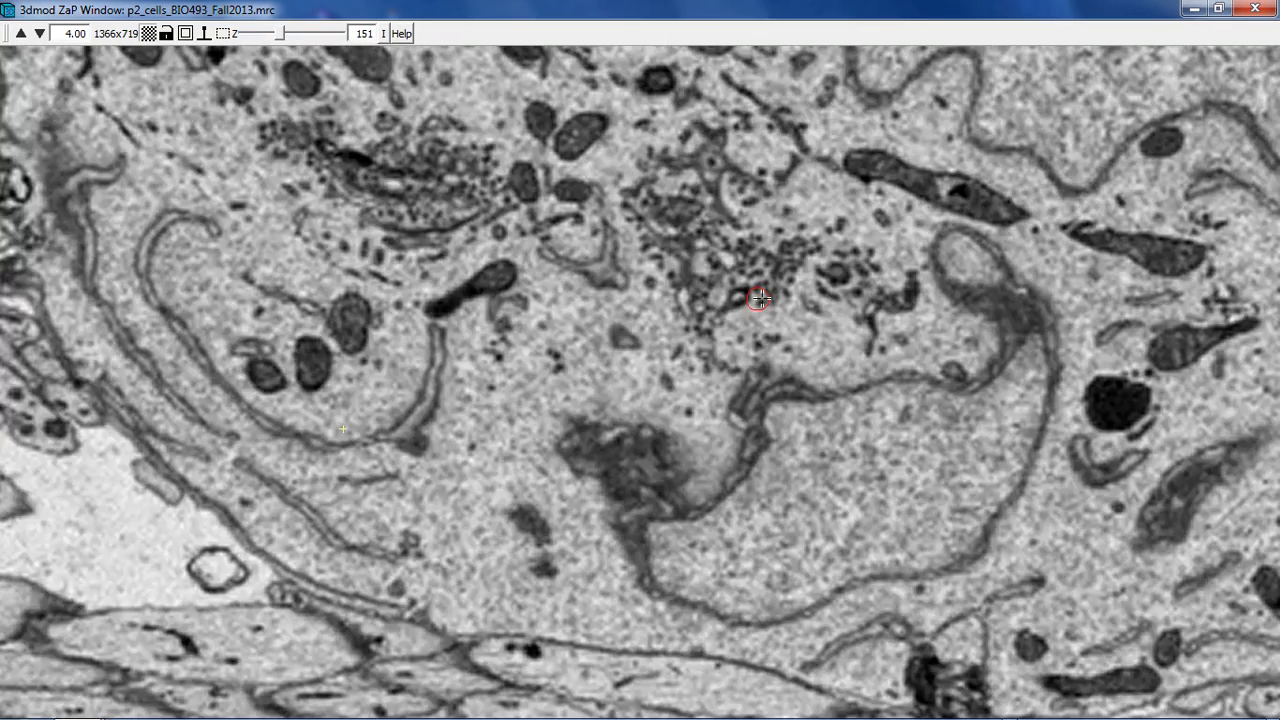
key(Page_Down)
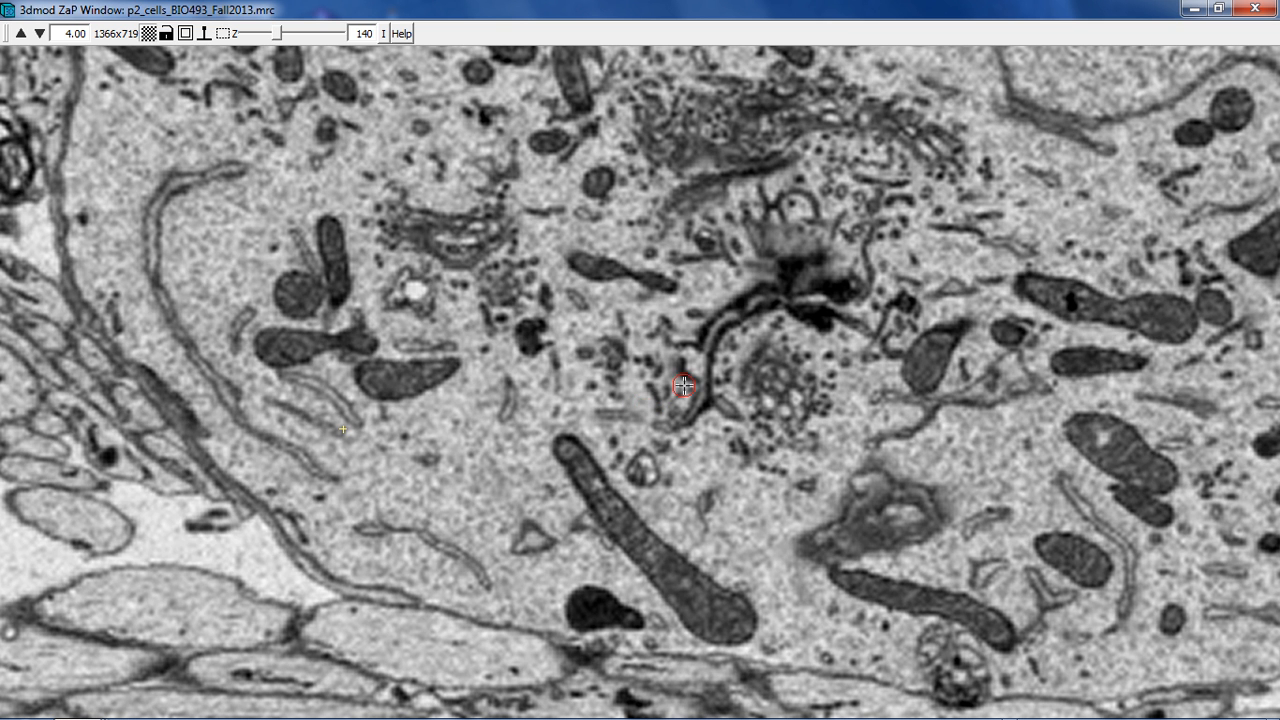
Rotate the nucleus contours in the 3D Model View to see them from the side.
key(alt+Tab)
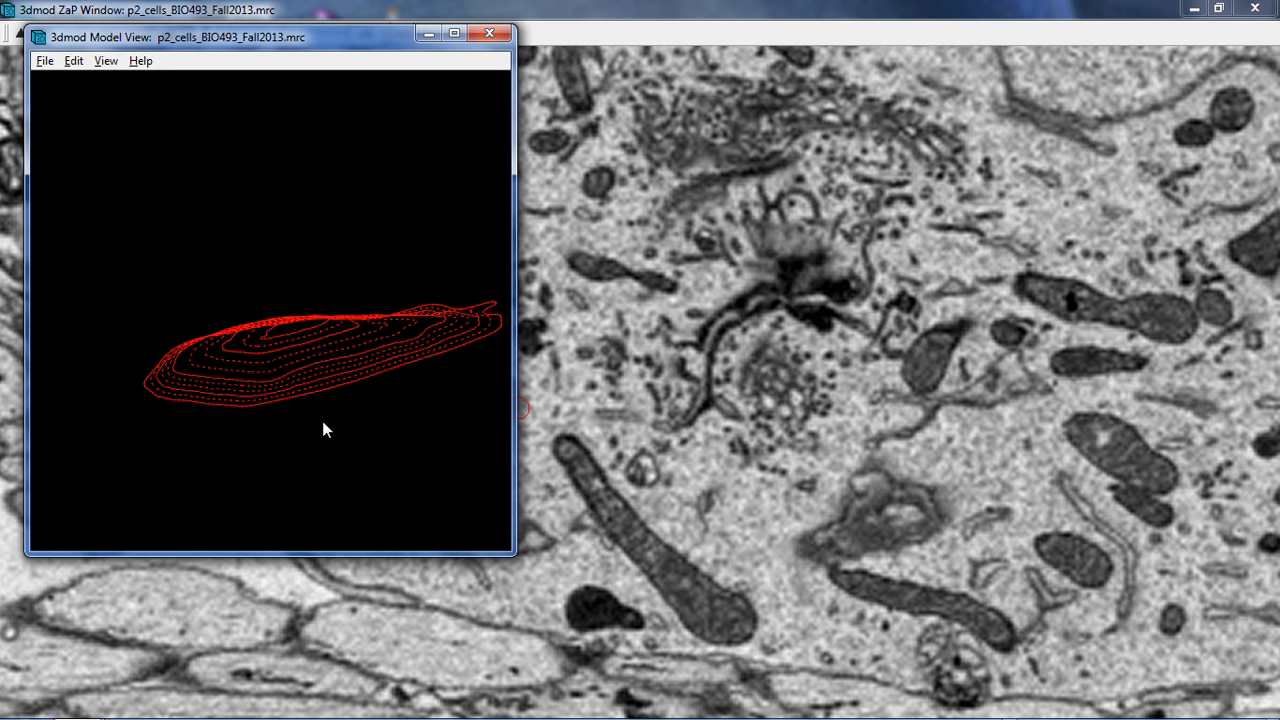
middle_drag(326, 437, 476, 290)
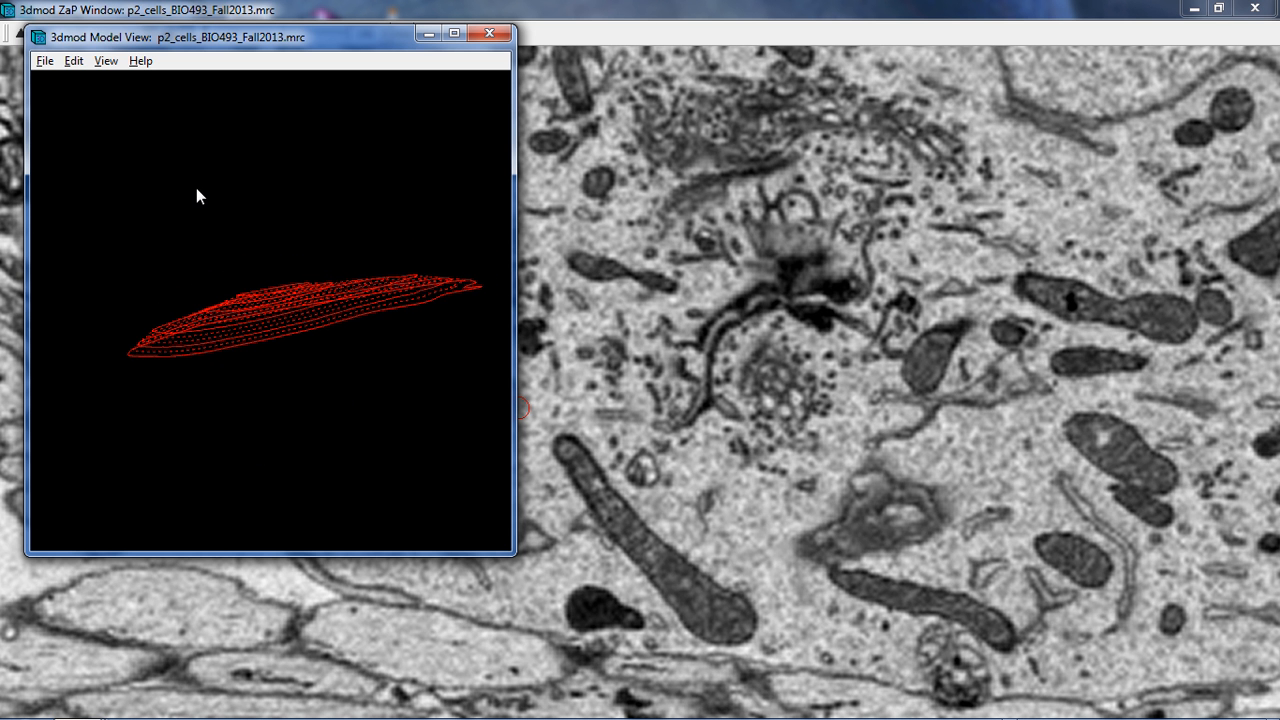
Close the 3D Model View and the ZaP image window, and move the Drawing Tools window clear of the Interpolator window.
click(491, 37)
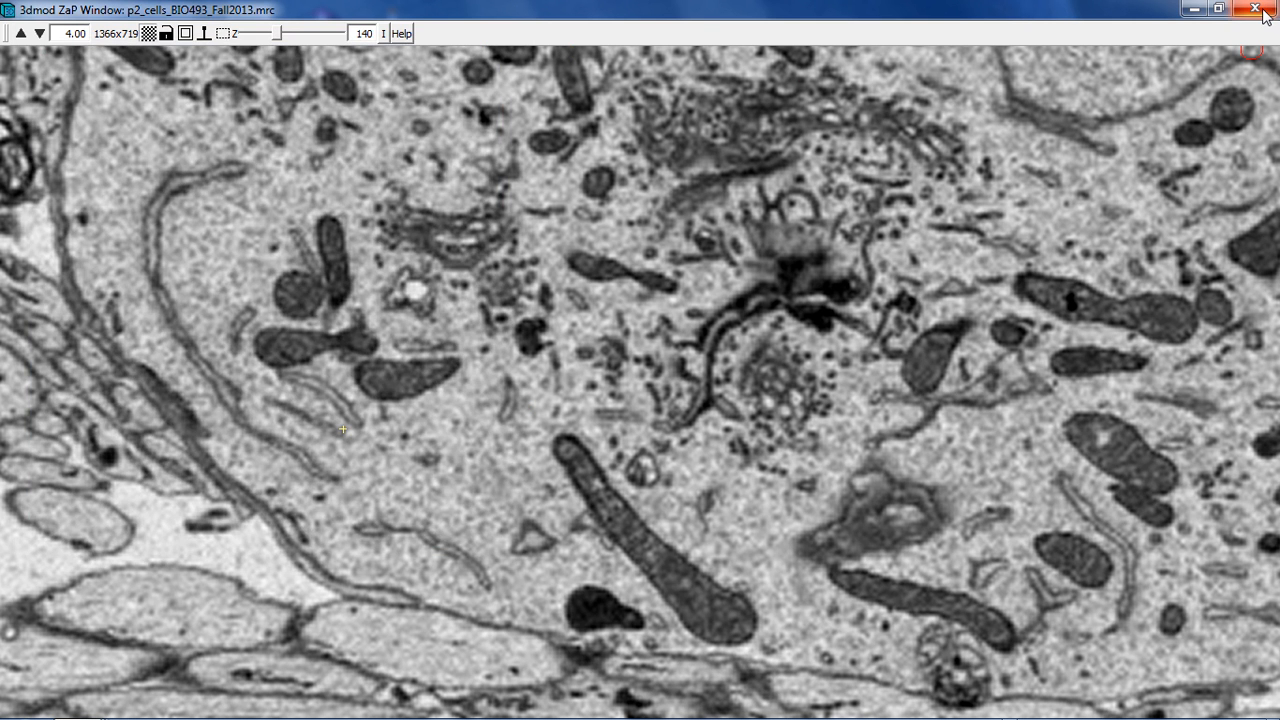
click(1255, 9)
drag(63, 14, 304, 205)
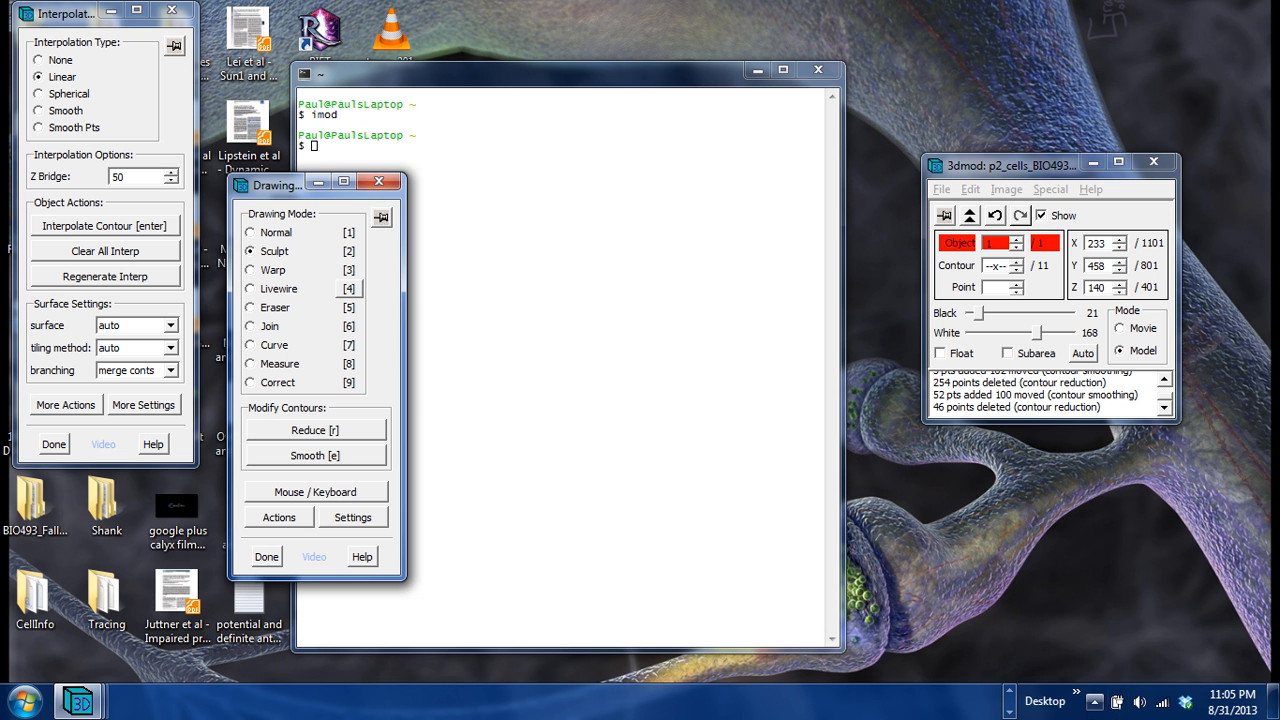
click(1095, 701)
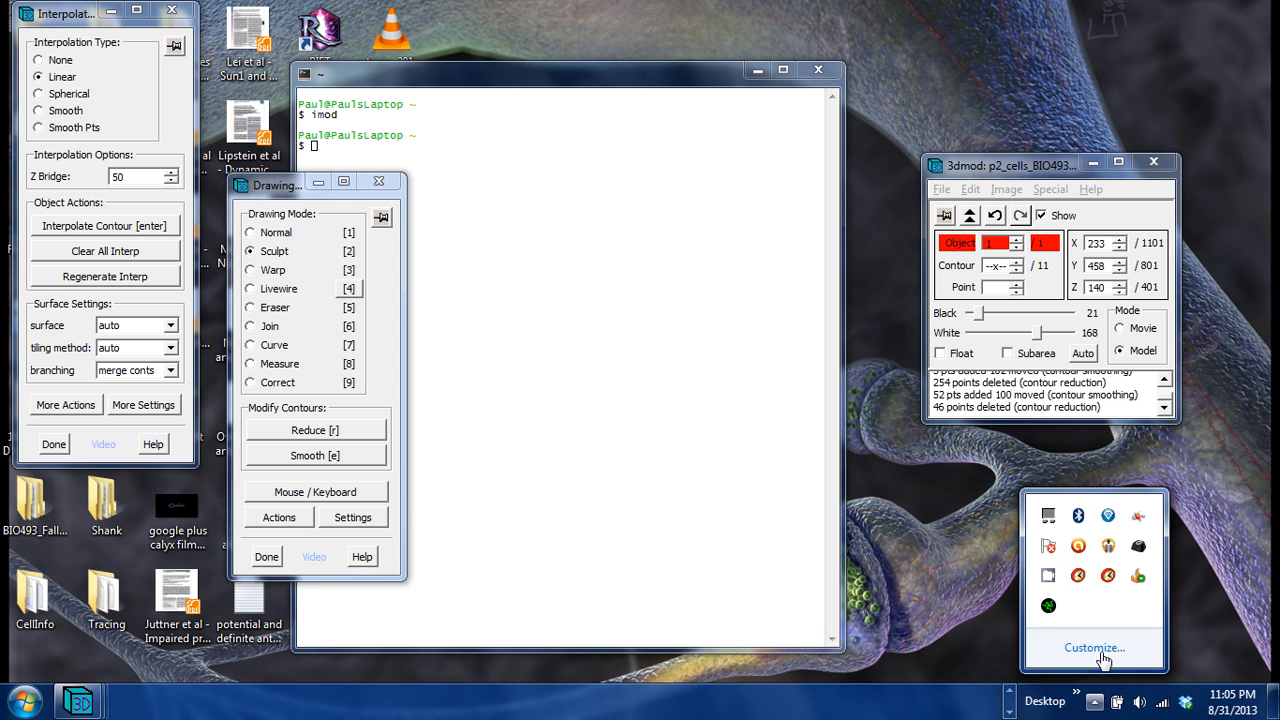
right_click(1048, 577)
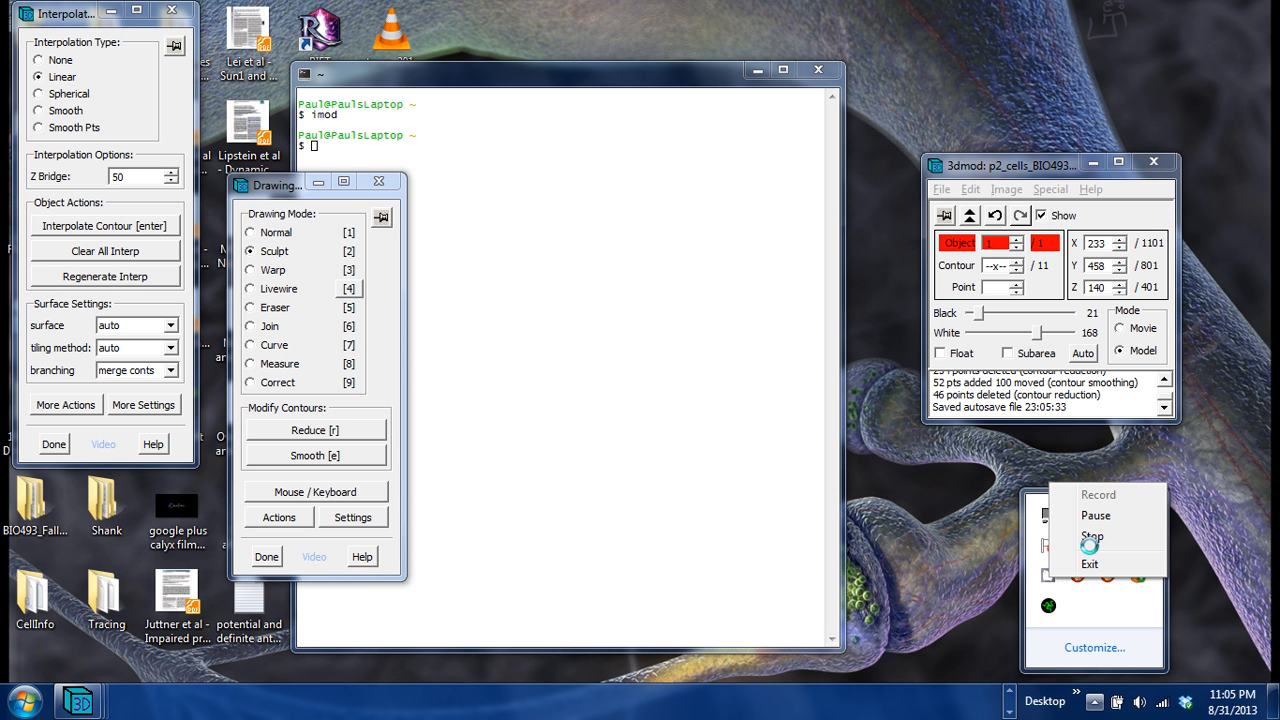